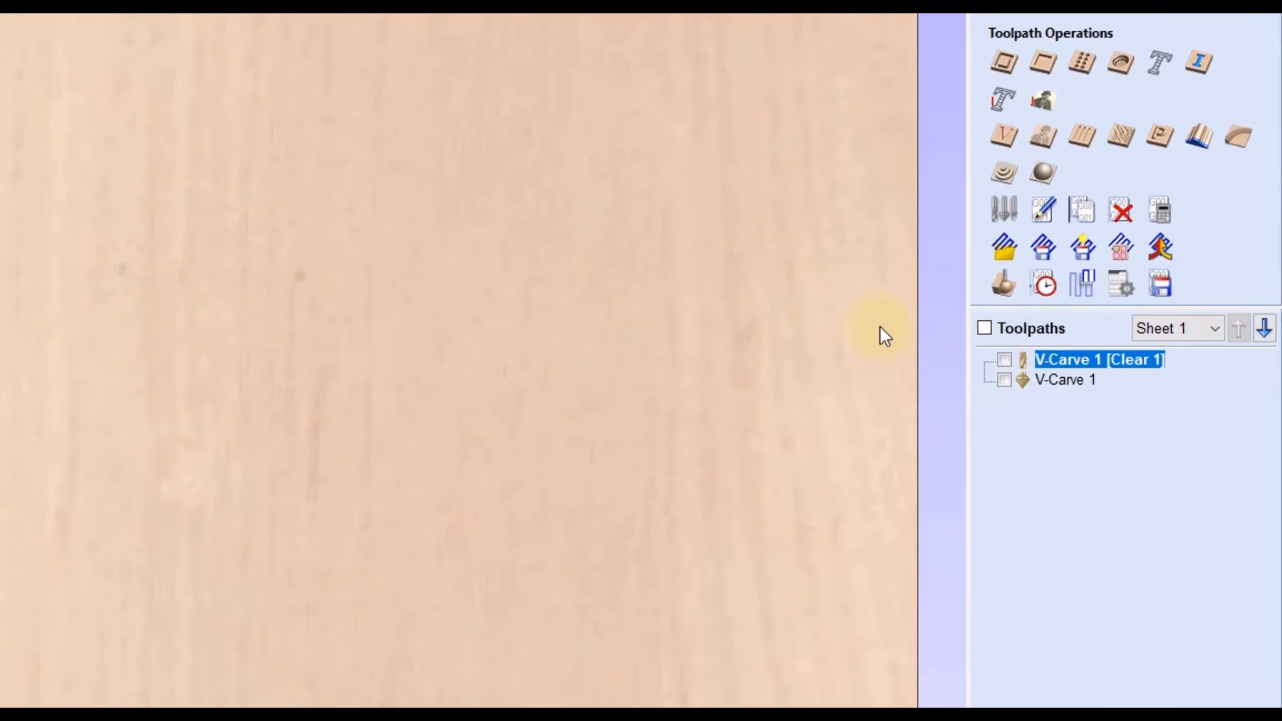
Show both V-Carve 1 toolpaths in the 3D view and simulate all toolpaths on the flag.
{"action": "left_click", "coordinate": [1004, 361]}
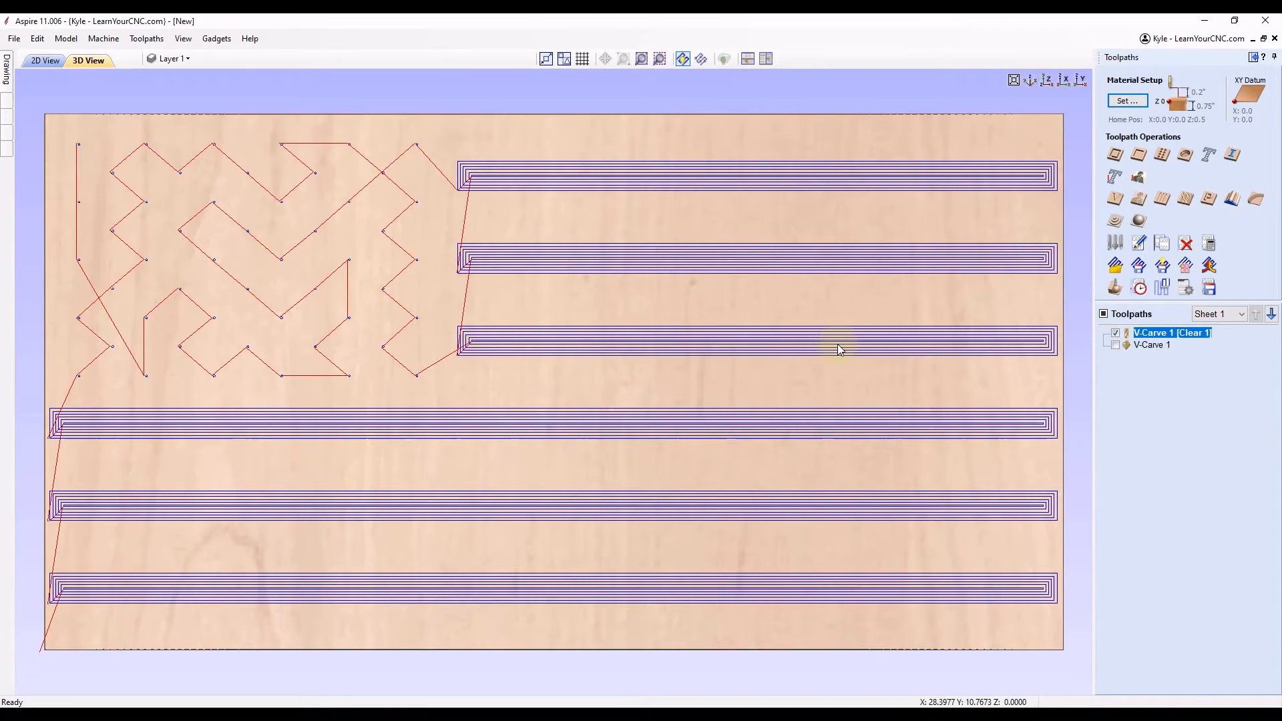
{"action": "left_click", "coordinate": [1115, 345]}
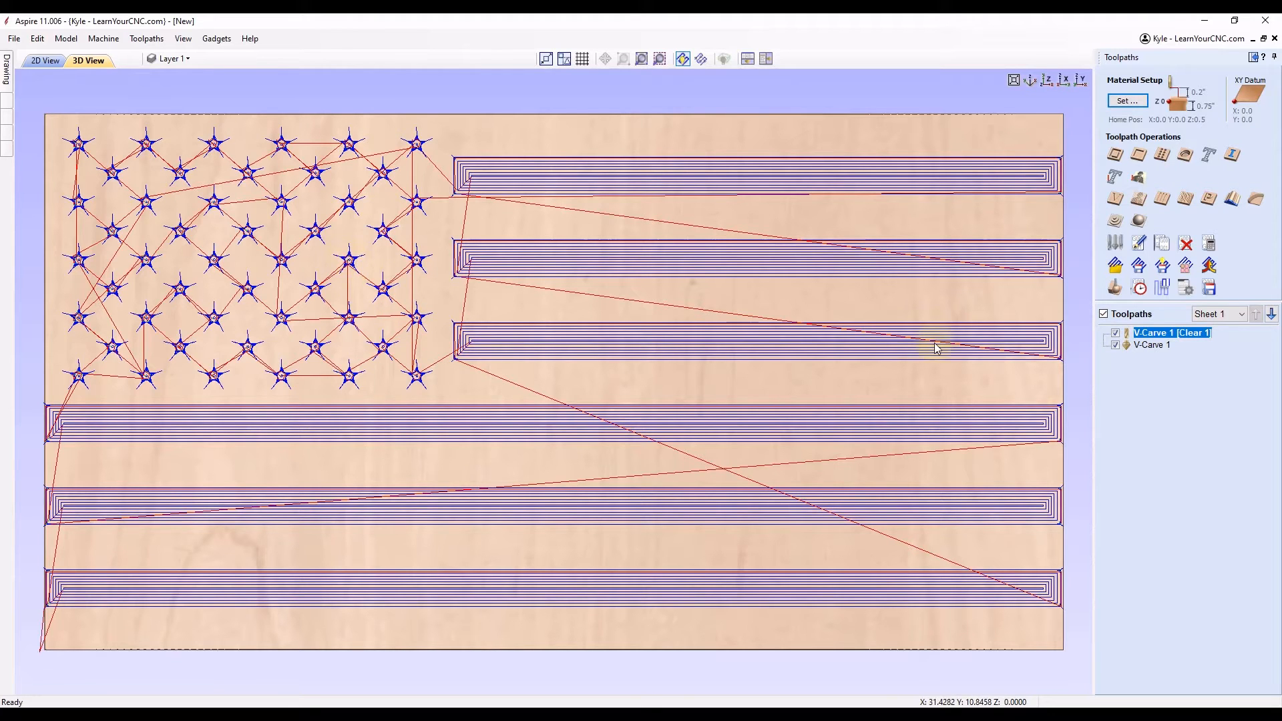
{"action": "left_click", "coordinate": [1113, 288]}
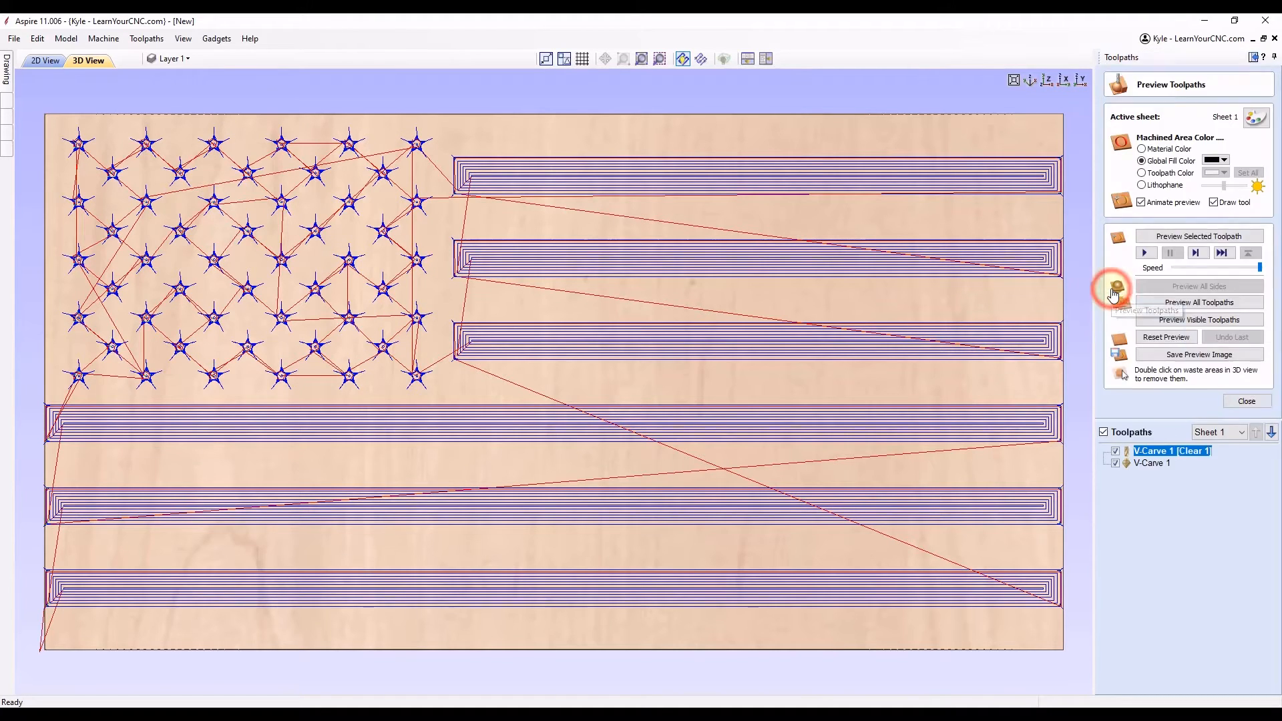
{"action": "left_click", "coordinate": [1195, 304]}
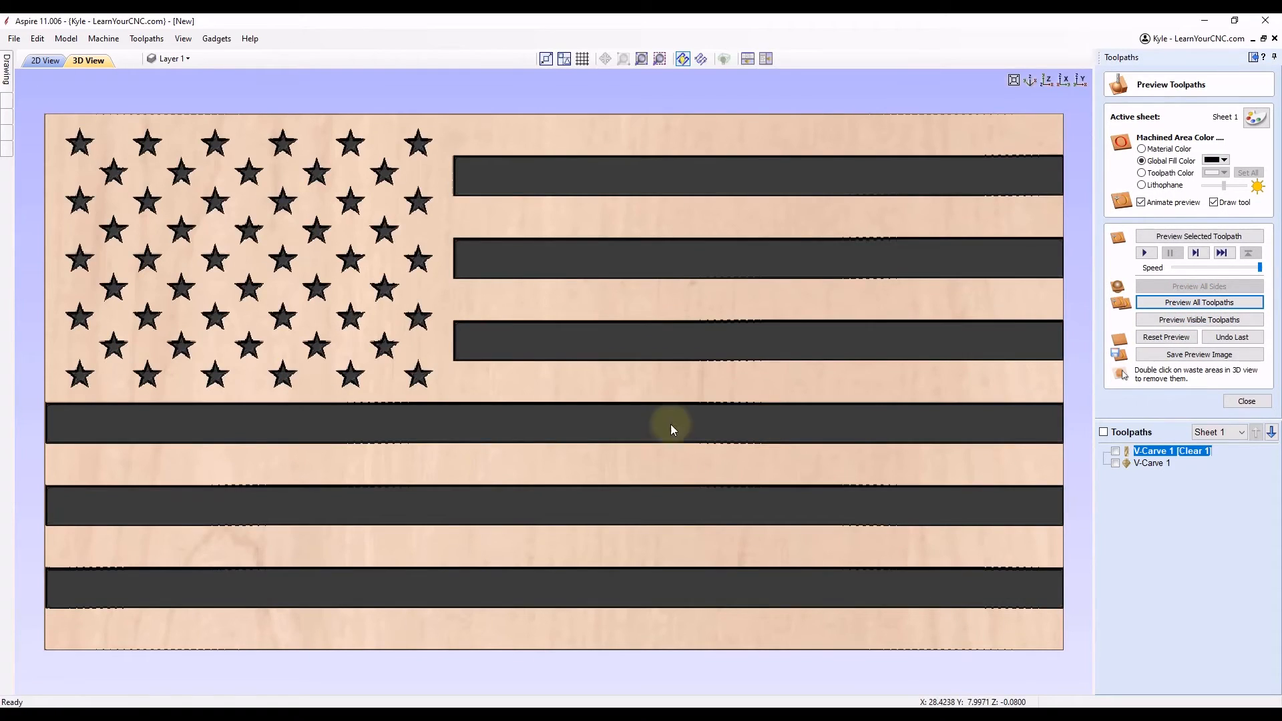
{"action": "left_click_drag", "start_coordinate": [516, 458], "coordinate": [444, 435]}
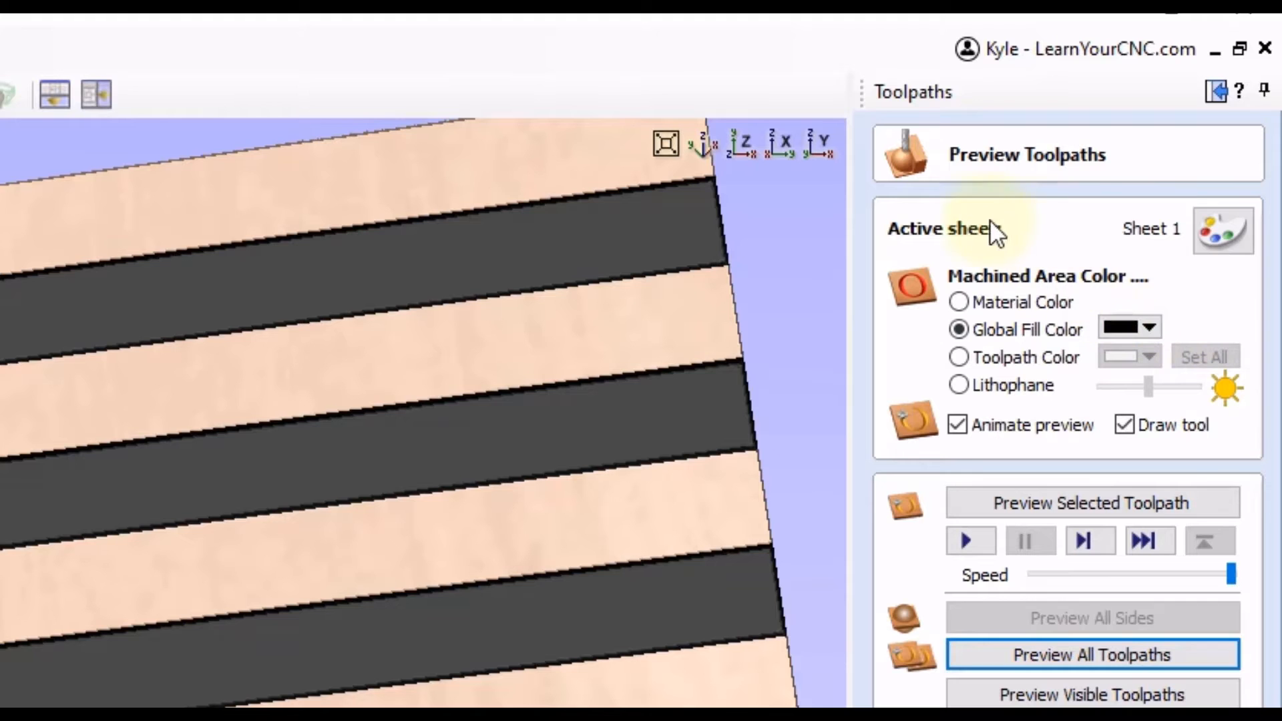
{"action": "left_click", "coordinate": [1213, 234]}
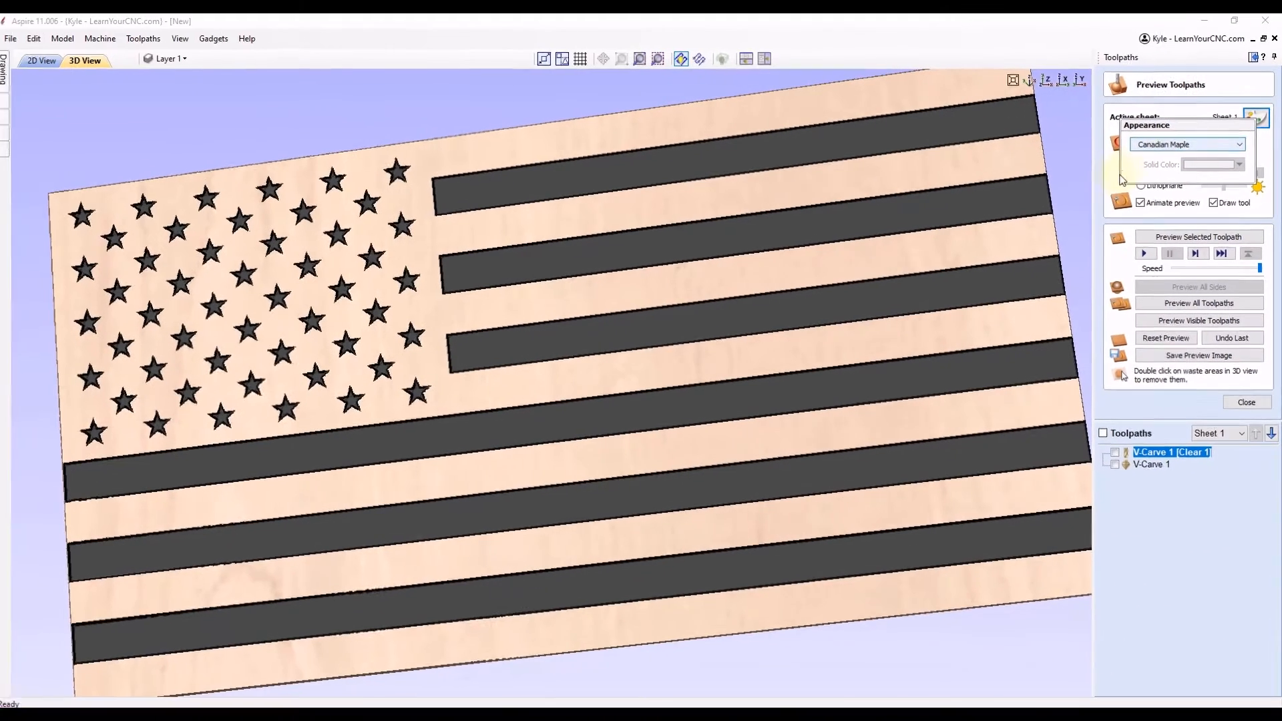
{"action": "left_click", "coordinate": [891, 355]}
{"action": "mouse_move", "coordinate": [728, 199]}
{"action": "left_mouse_down"}
{"action": "mouse_move", "coordinate": [788, 223]}
{"action": "mouse_move", "coordinate": [581, 155]}
{"action": "left_mouse_up"}
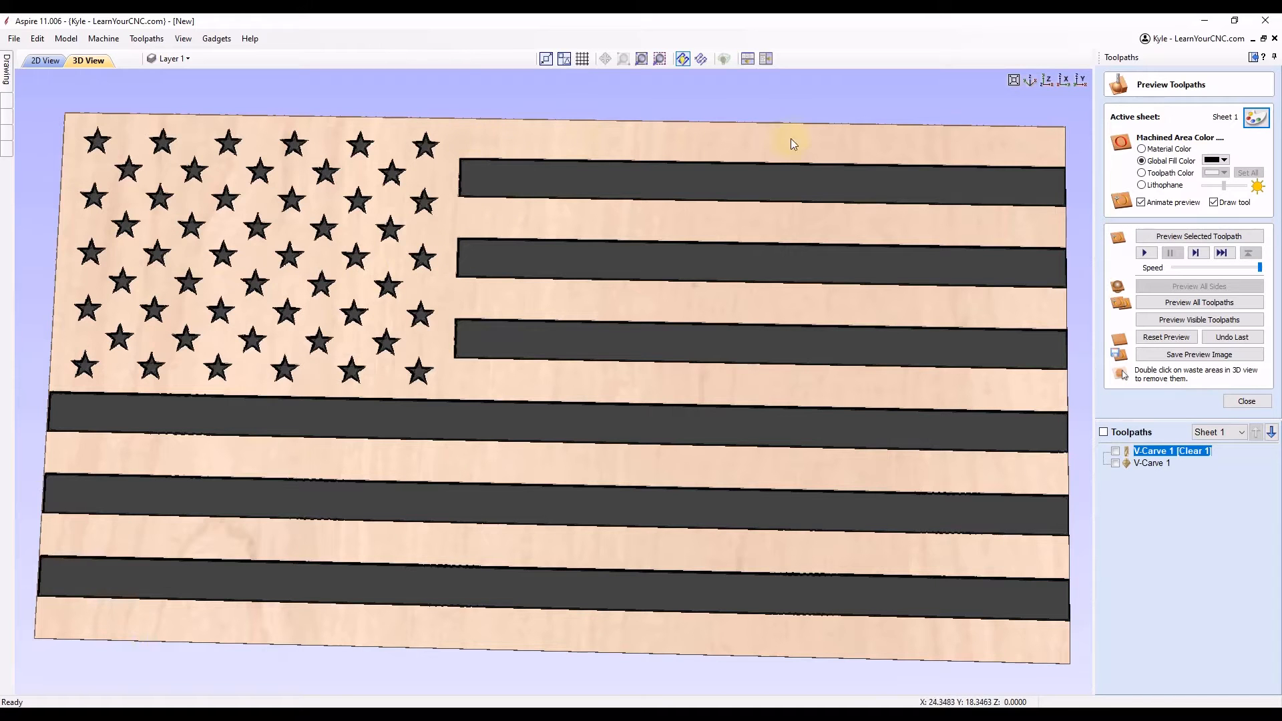
{"action": "left_click_drag", "start_coordinate": [650, 515], "coordinate": [776, 322]}
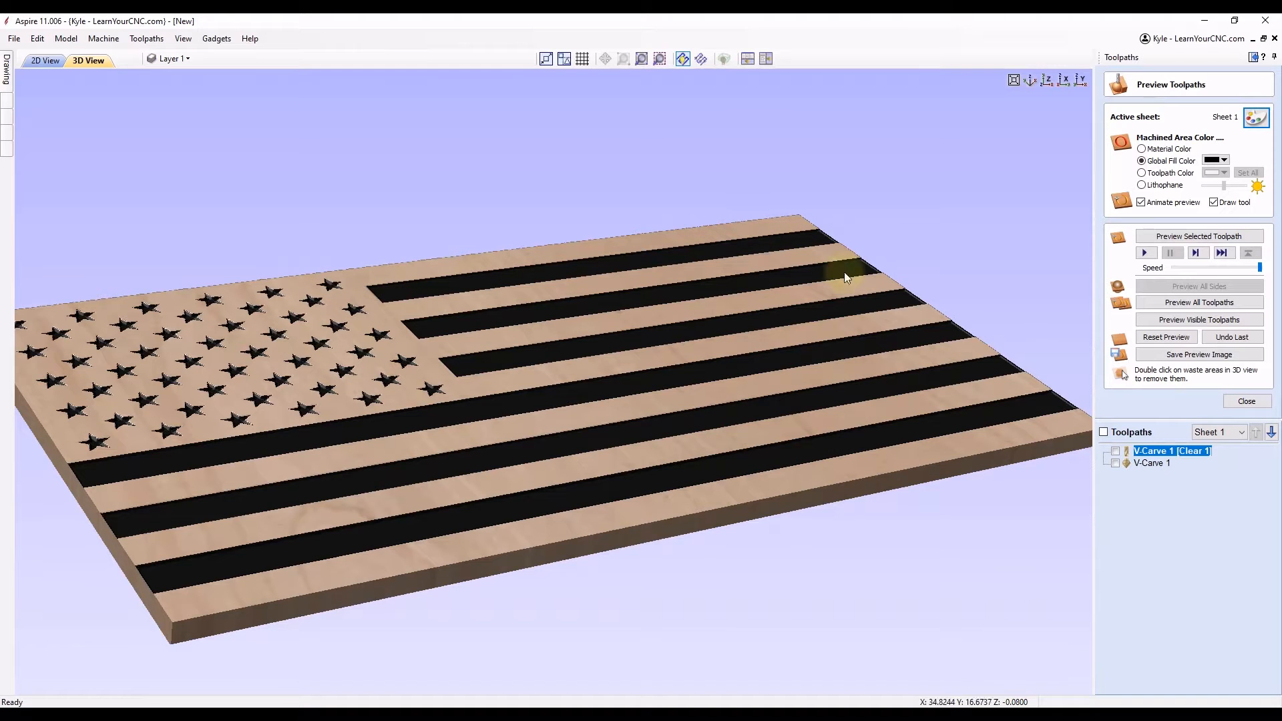
{"action": "left_click_drag", "start_coordinate": [742, 295], "coordinate": [832, 384]}
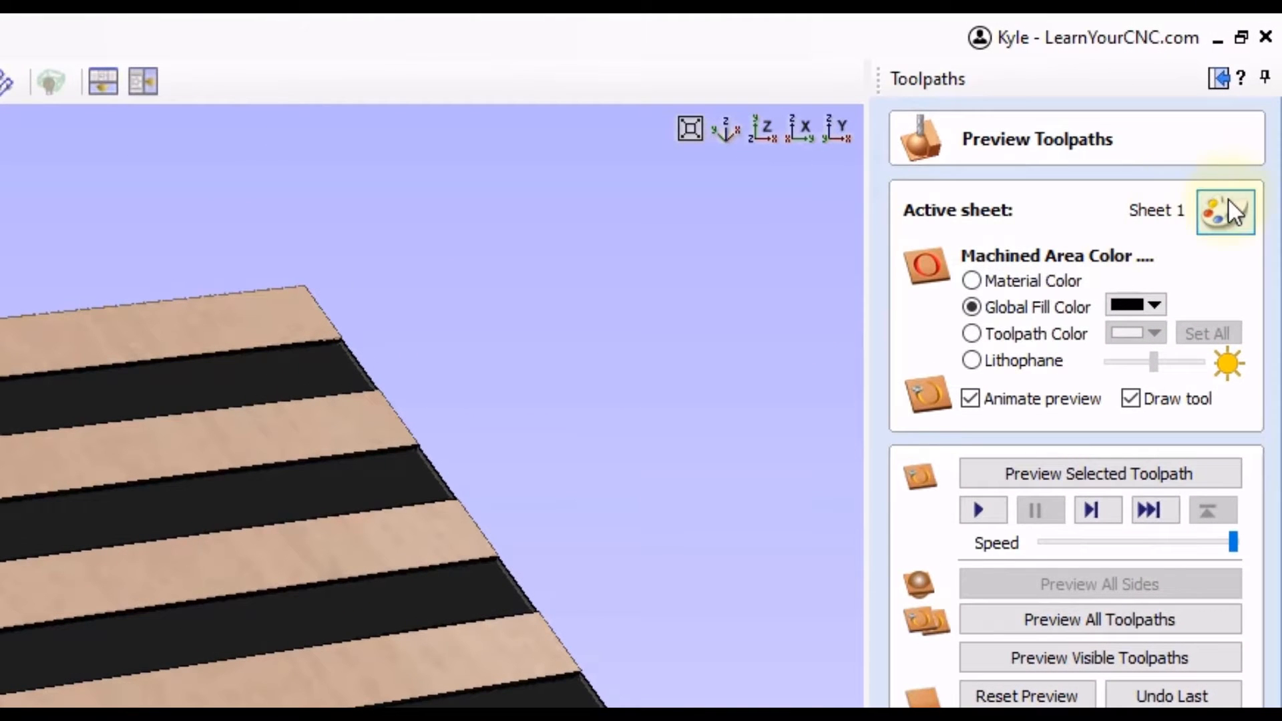
Change the active sheet's appearance from a wood texture to a solid bright red color.
{"action": "left_click", "coordinate": [1219, 213]}
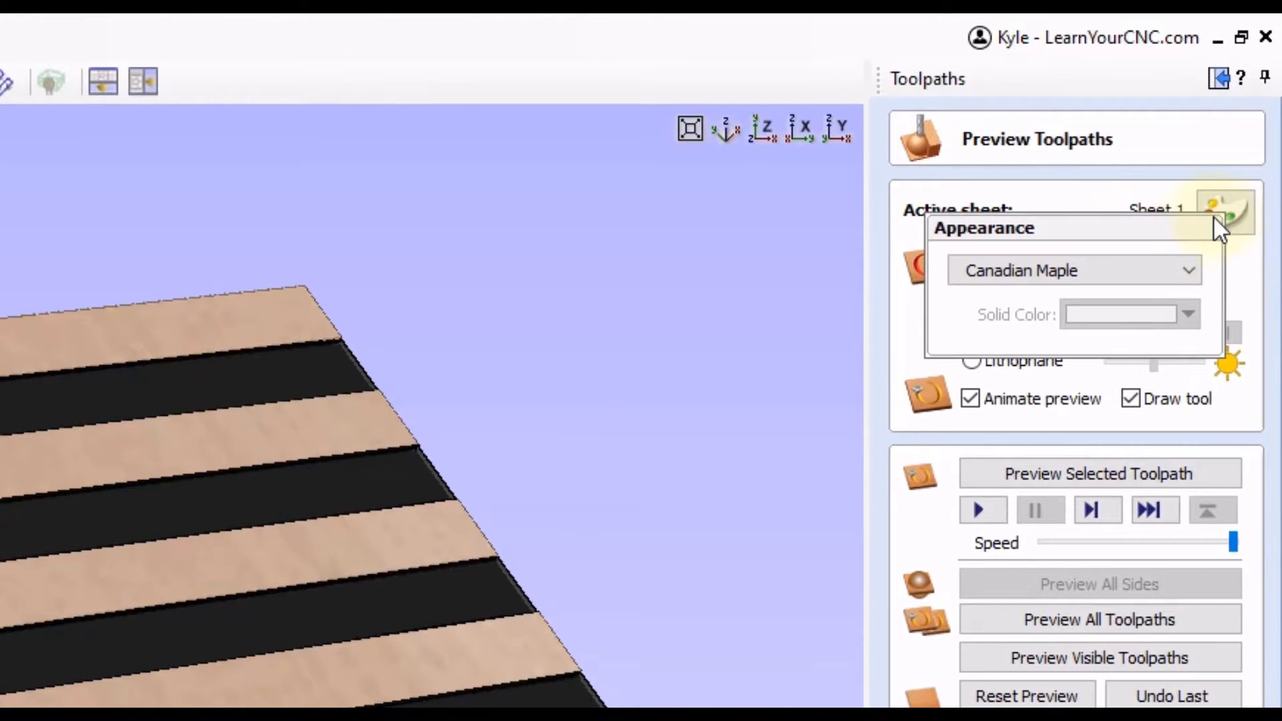
{"action": "left_click", "coordinate": [988, 272]}
{"action": "scroll", "coordinate": [1038, 318], "scroll_direction": "up", "scroll_amount": 3}
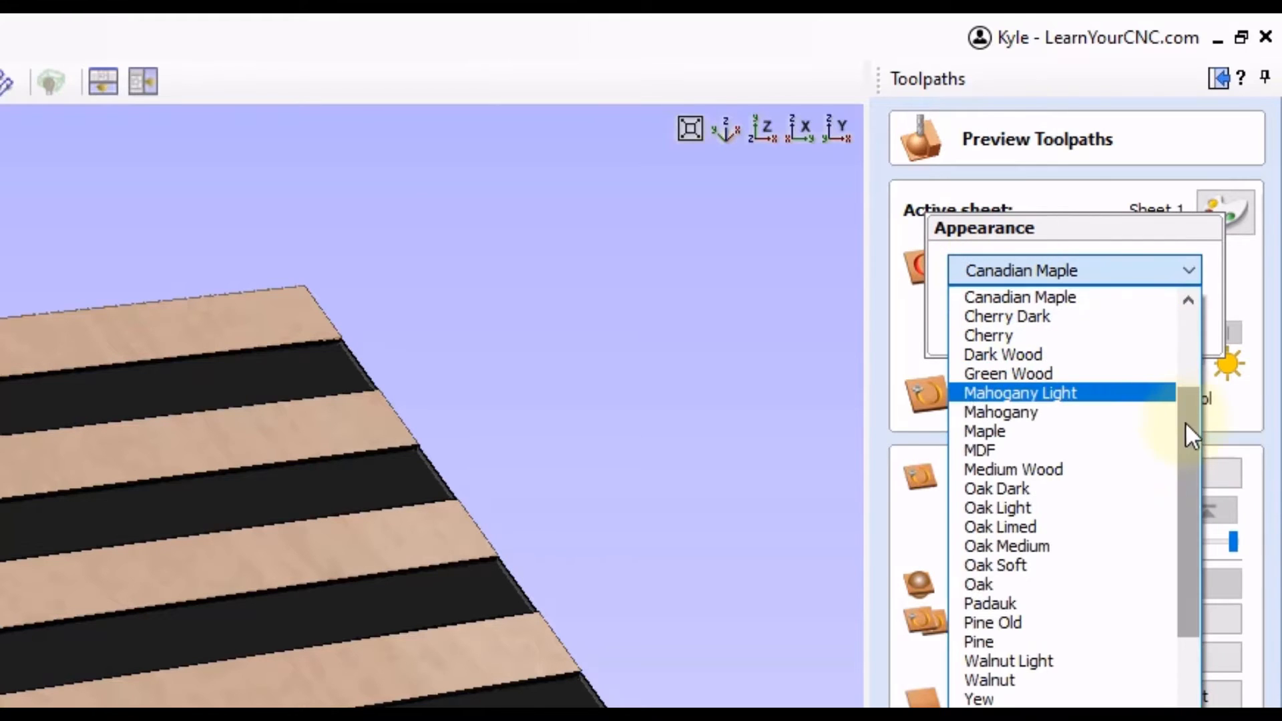
{"action": "left_click_drag", "start_coordinate": [1192, 440], "coordinate": [1198, 357]}
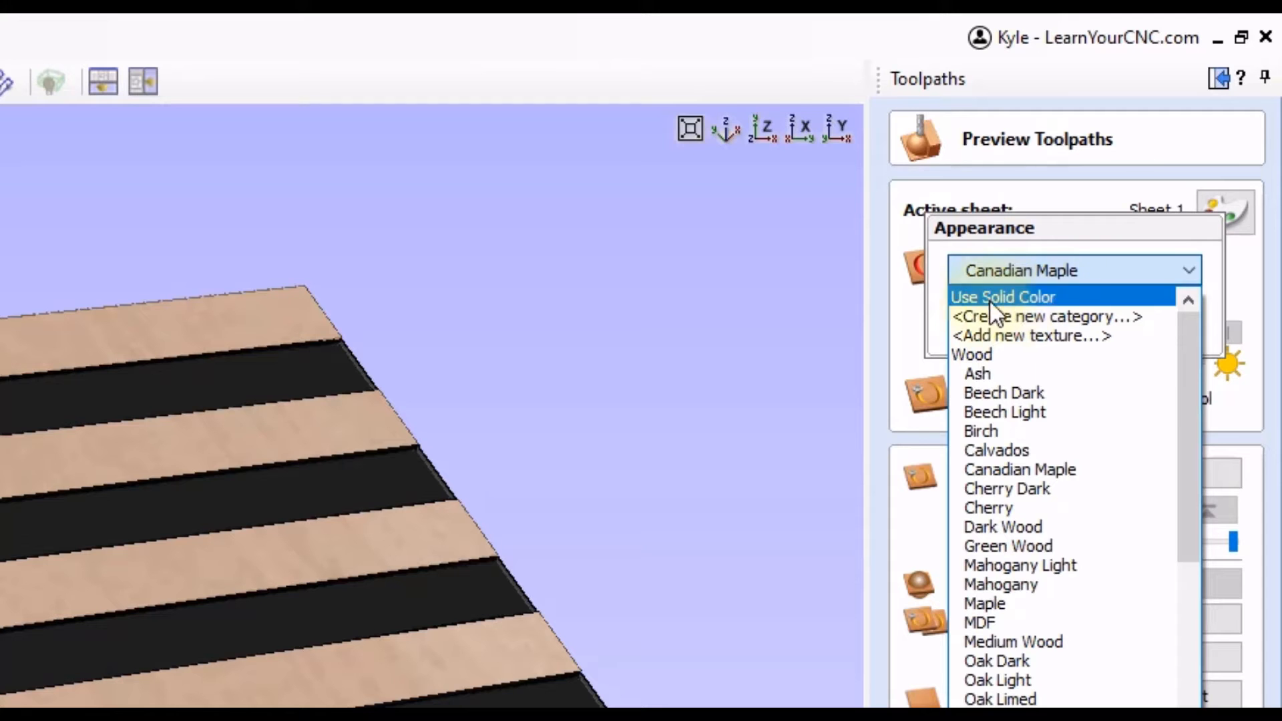
{"action": "left_click", "coordinate": [1050, 293]}
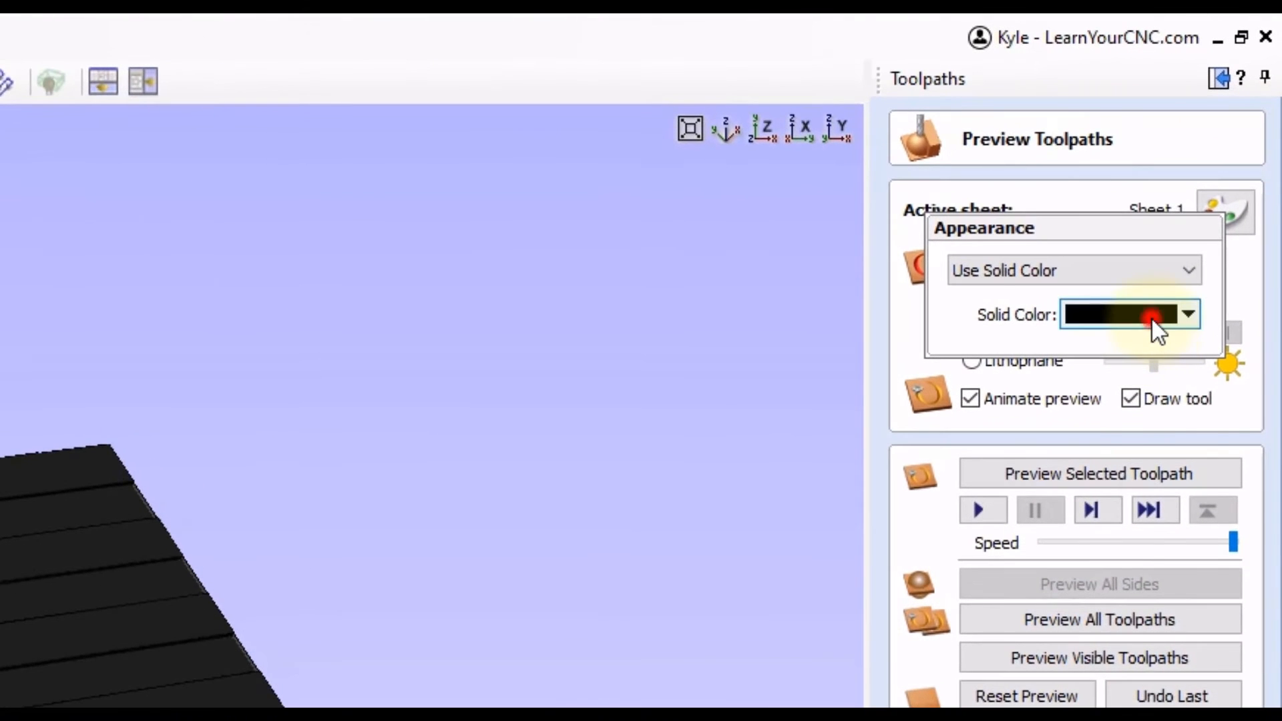
{"action": "left_click", "coordinate": [1209, 209]}
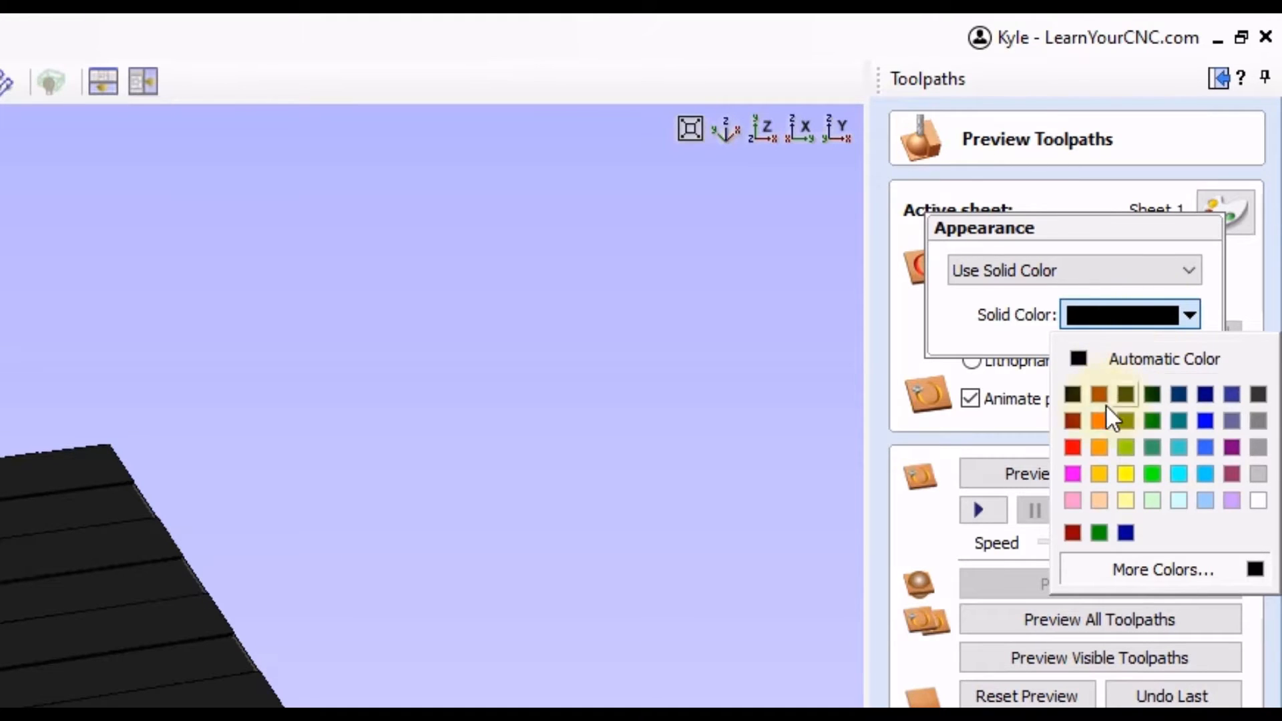
{"action": "left_click", "coordinate": [1072, 448]}
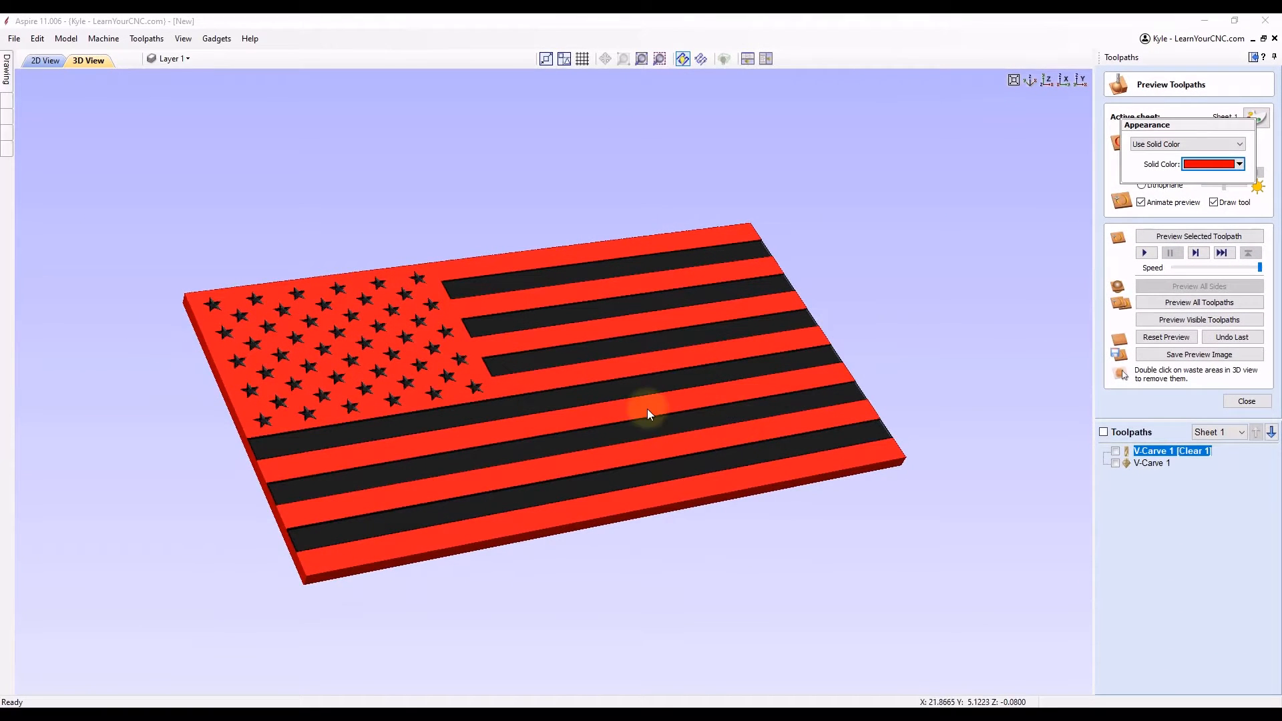
Open the custom color definition for the active sheet's solid color.
{"action": "scroll", "coordinate": [647, 408], "scroll_direction": "up", "scroll_amount": 3}
{"action": "left_click_drag", "start_coordinate": [790, 375], "coordinate": [827, 395]}
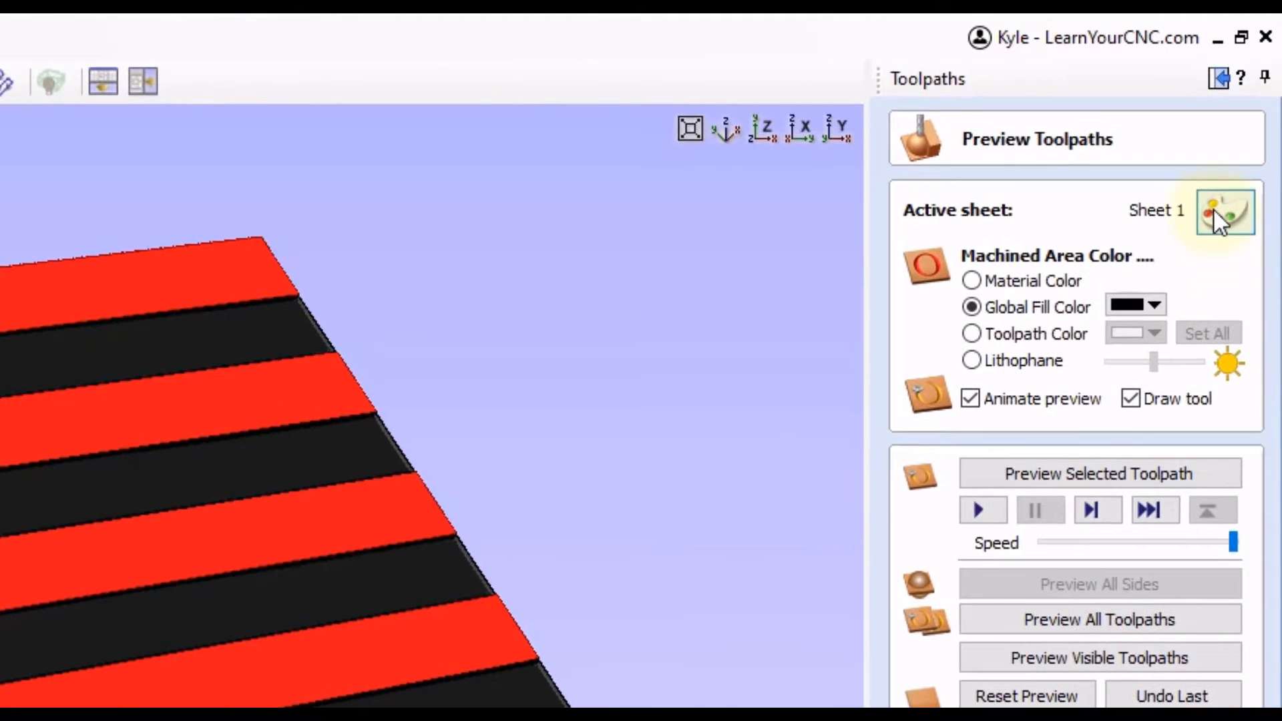
{"action": "left_click", "coordinate": [1212, 209]}
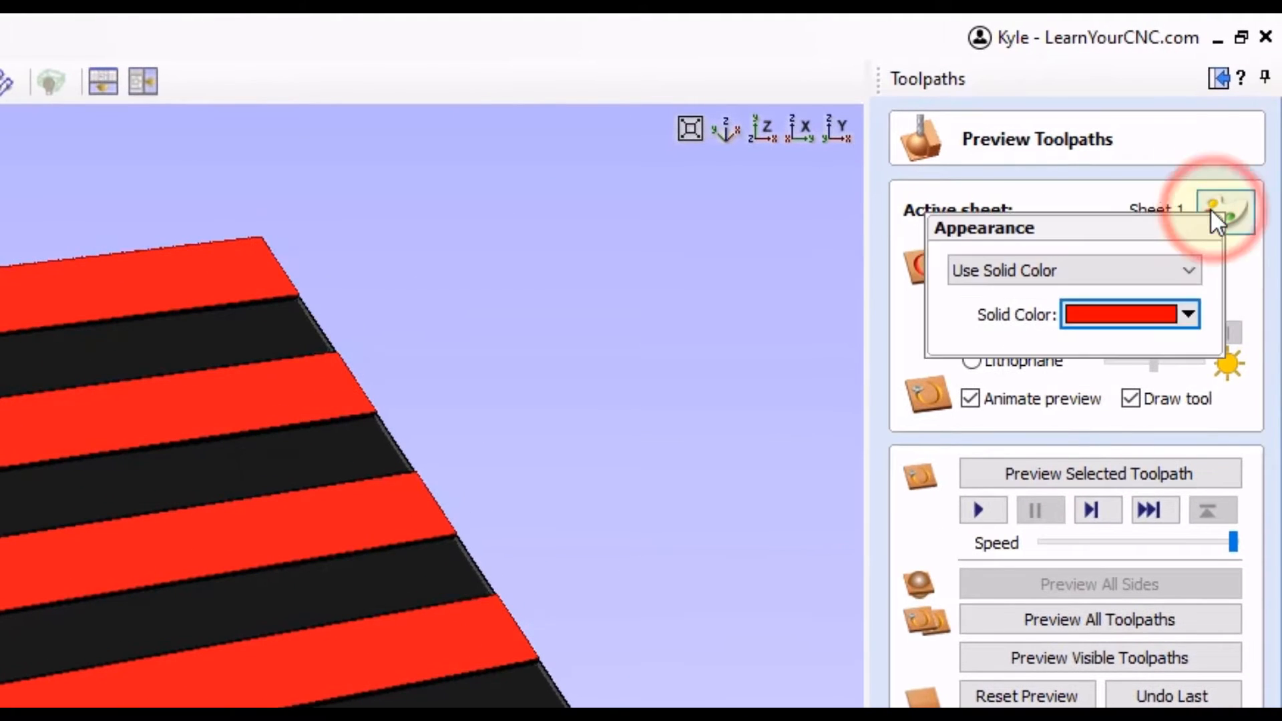
{"action": "left_click", "coordinate": [1160, 313]}
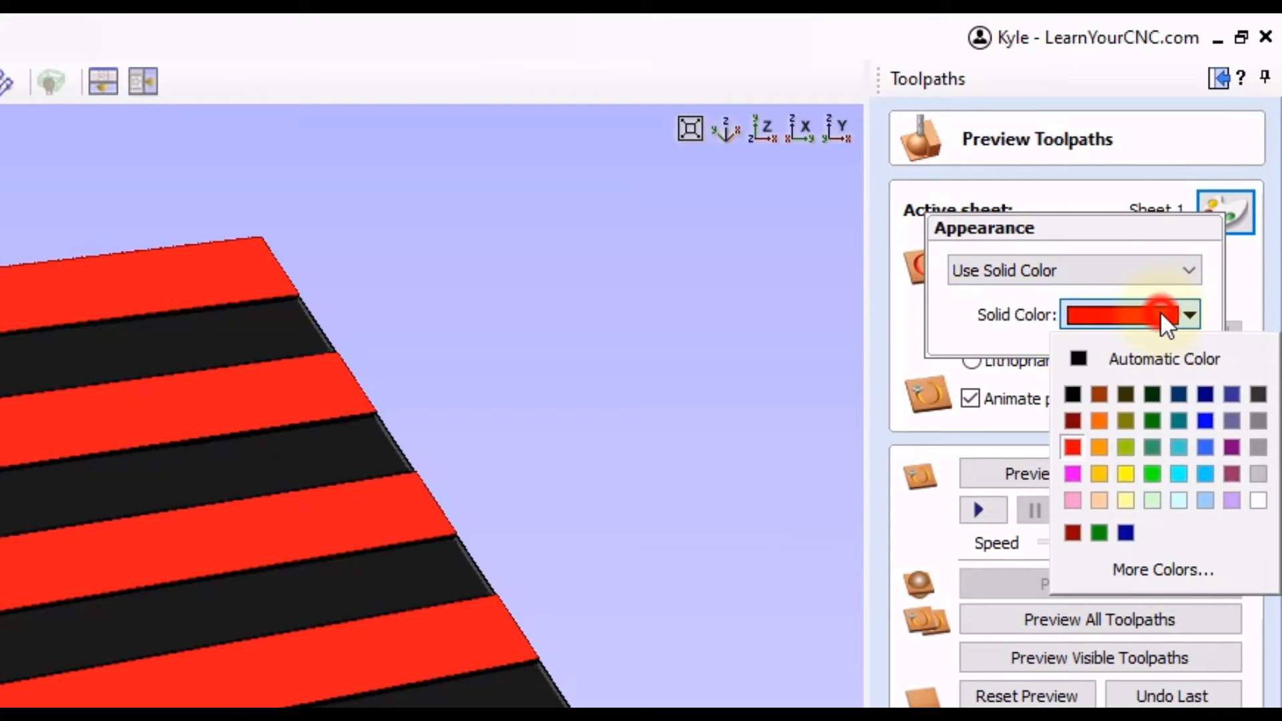
{"action": "left_click", "coordinate": [1149, 569]}
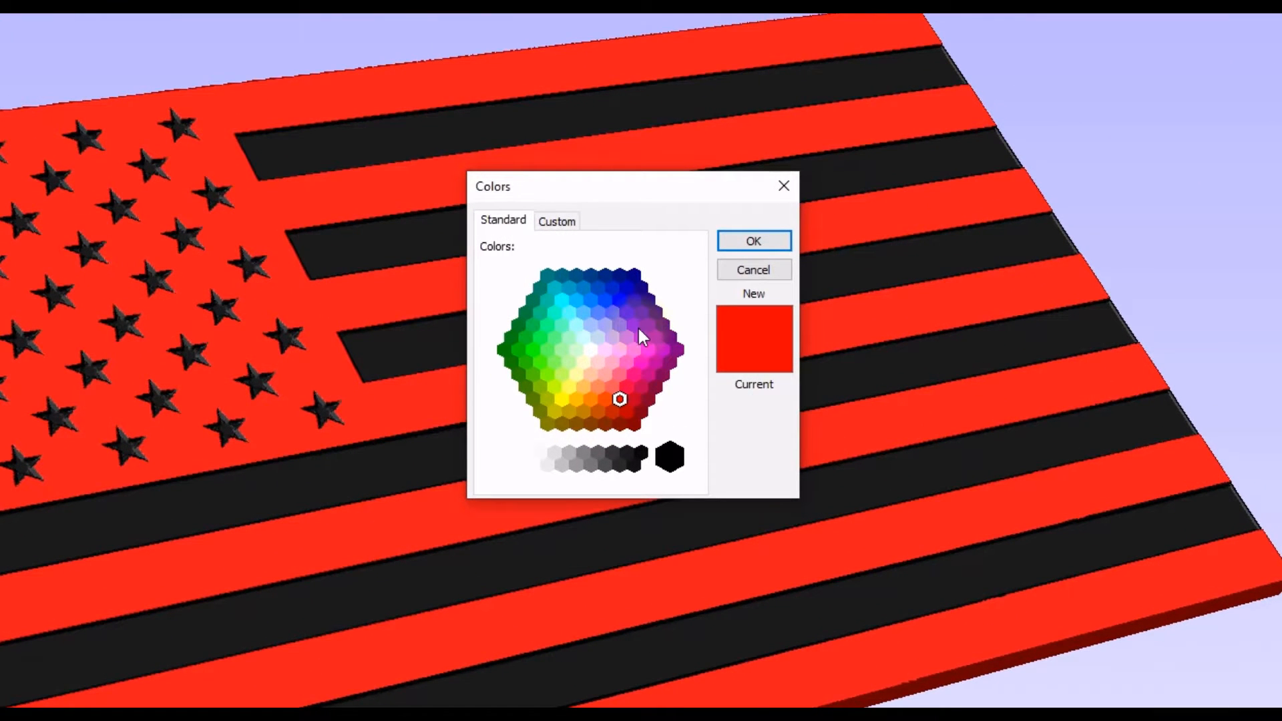
{"action": "left_click", "coordinate": [554, 226]}
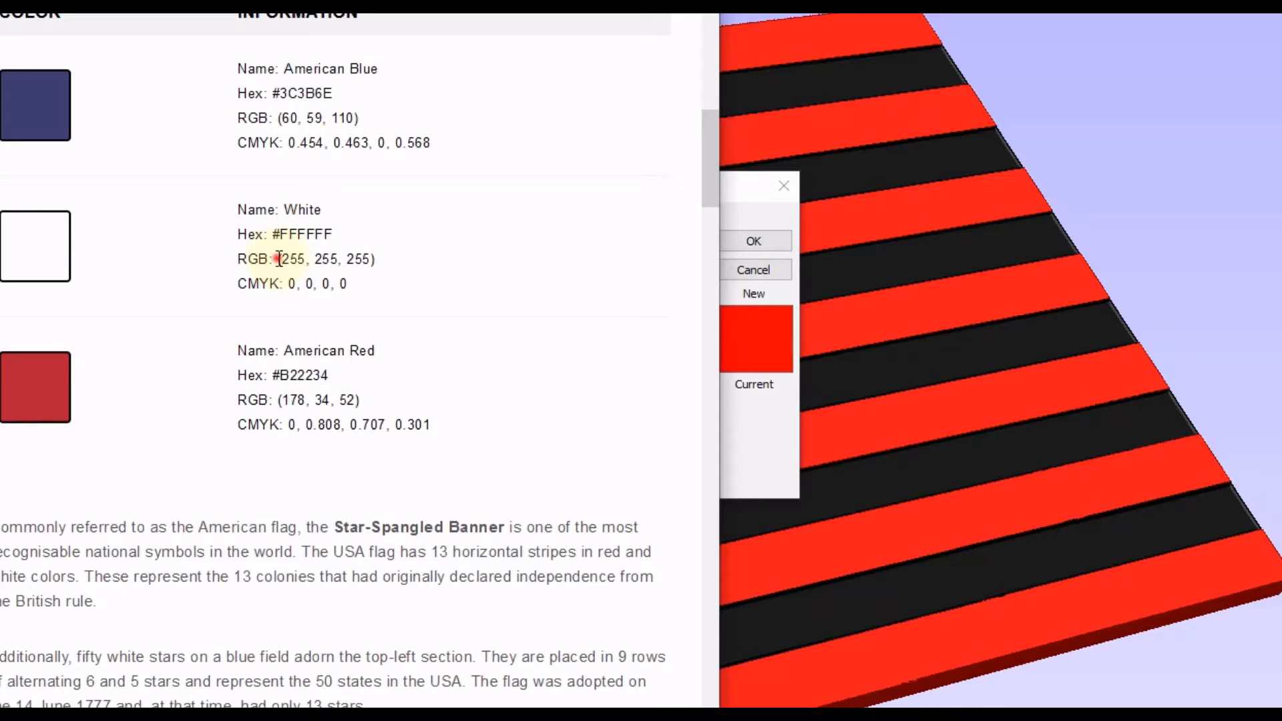
Copy American Red's first RGB value, 178, from the flag color web page into the custom color's red component.
{"action": "left_click_drag", "start_coordinate": [279, 259], "coordinate": [415, 275]}
{"action": "left_click_drag", "start_coordinate": [281, 399], "coordinate": [366, 392]}
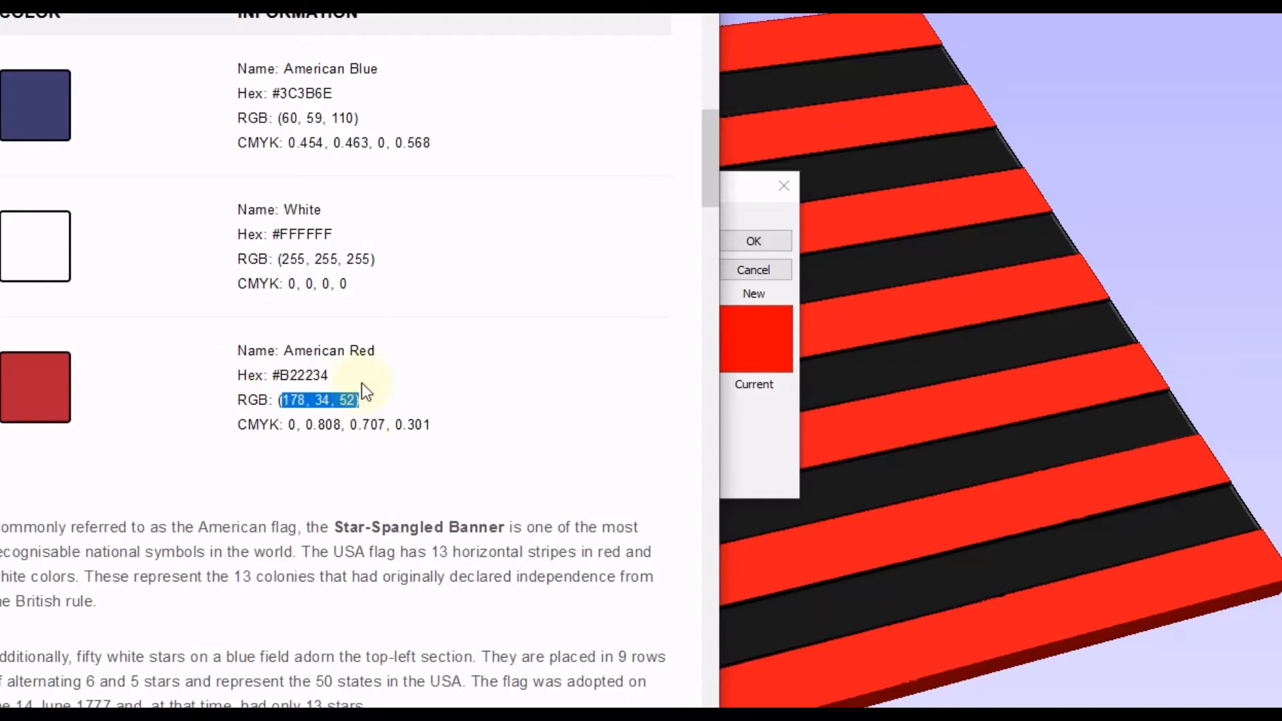
{"action": "left_click", "coordinate": [286, 403]}
{"action": "left_click_drag", "start_coordinate": [282, 400], "coordinate": [307, 401]}
{"action": "right_click", "coordinate": [295, 399]}
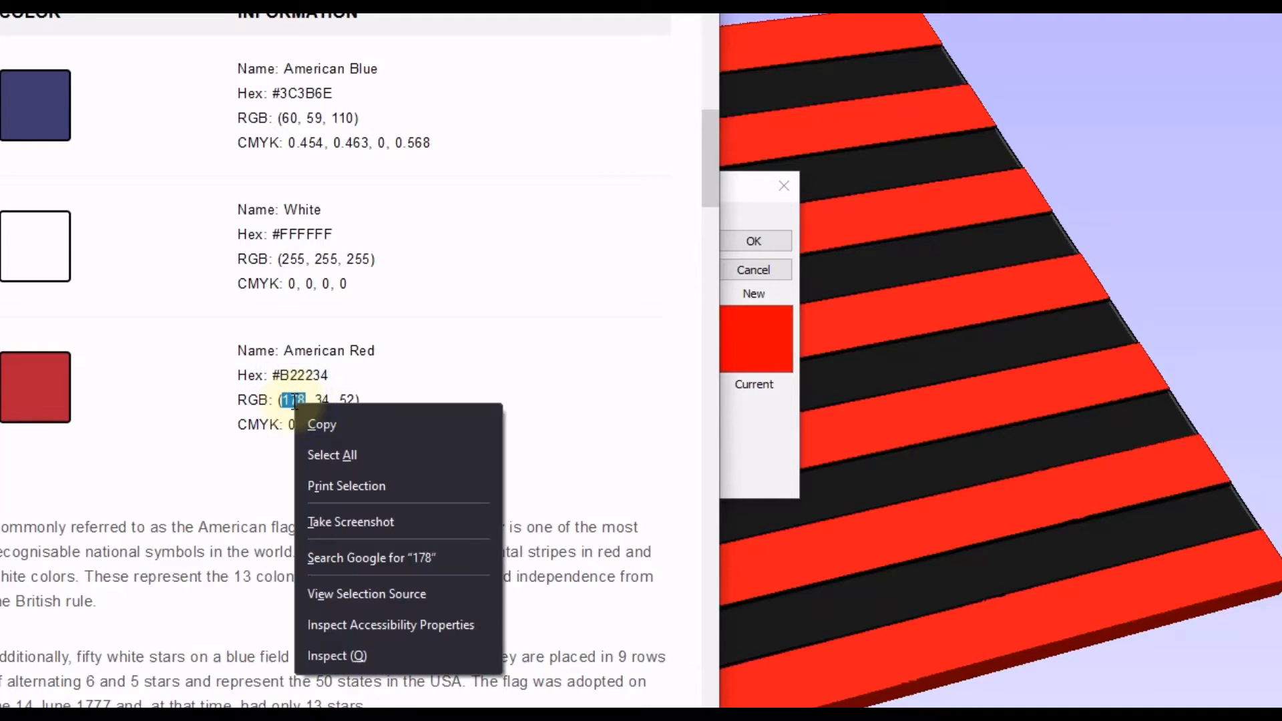
{"action": "left_click", "coordinate": [322, 425]}
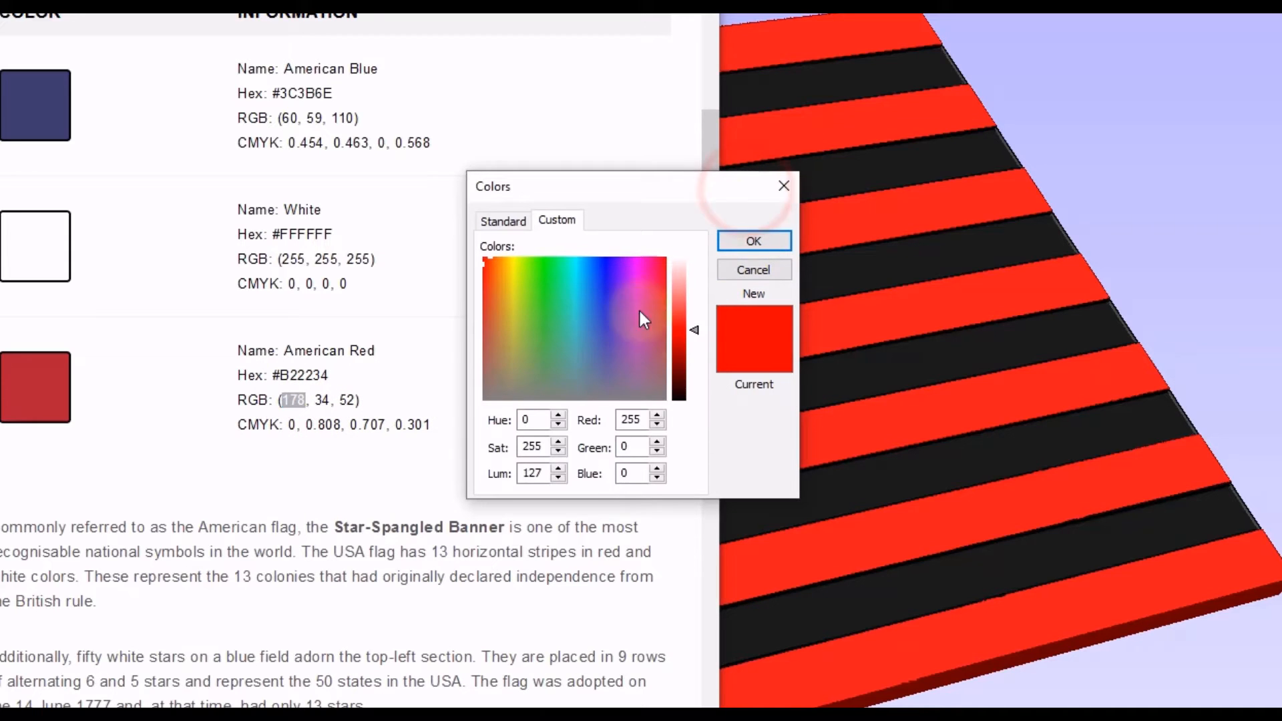
{"action": "left_click", "coordinate": [639, 418]}
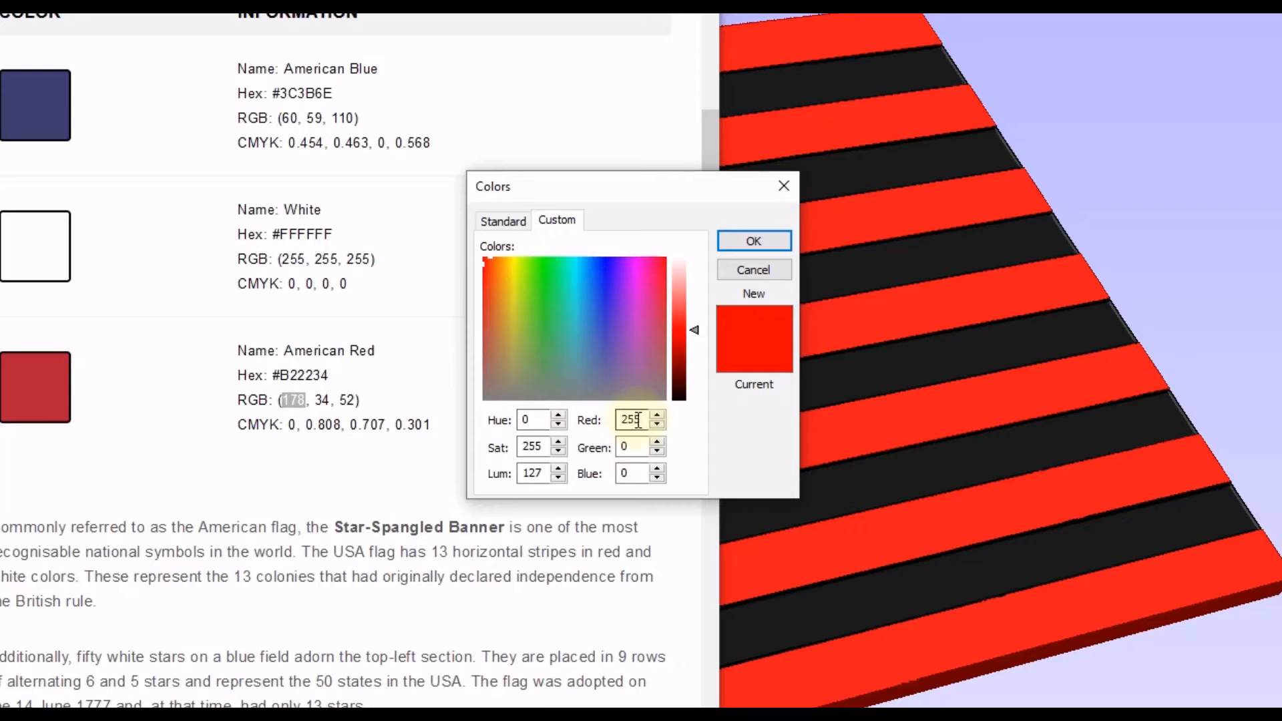
{"action": "double_click", "coordinate": [639, 419]}
{"action": "right_click", "coordinate": [643, 418]}
{"action": "left_click", "coordinate": [686, 506]}
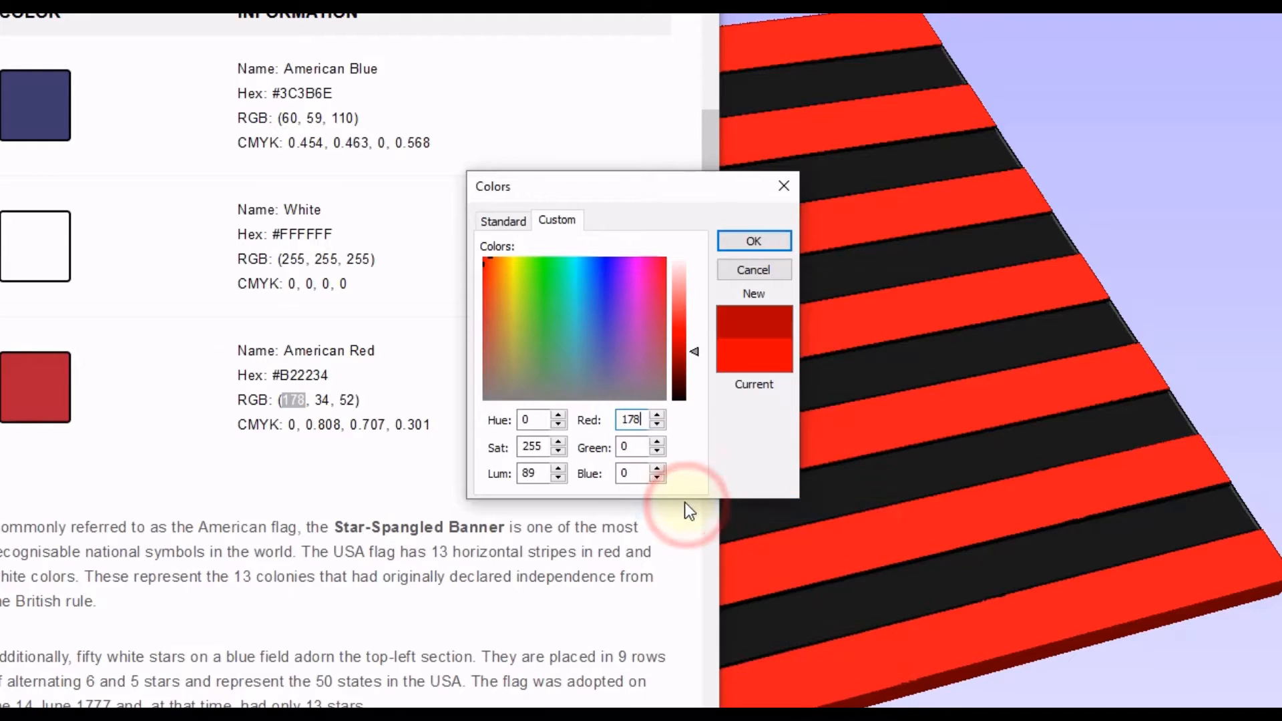
Copy American Red's second RGB value, 34, from the web page into the custom color's green component.
{"action": "double_click", "coordinate": [322, 400]}
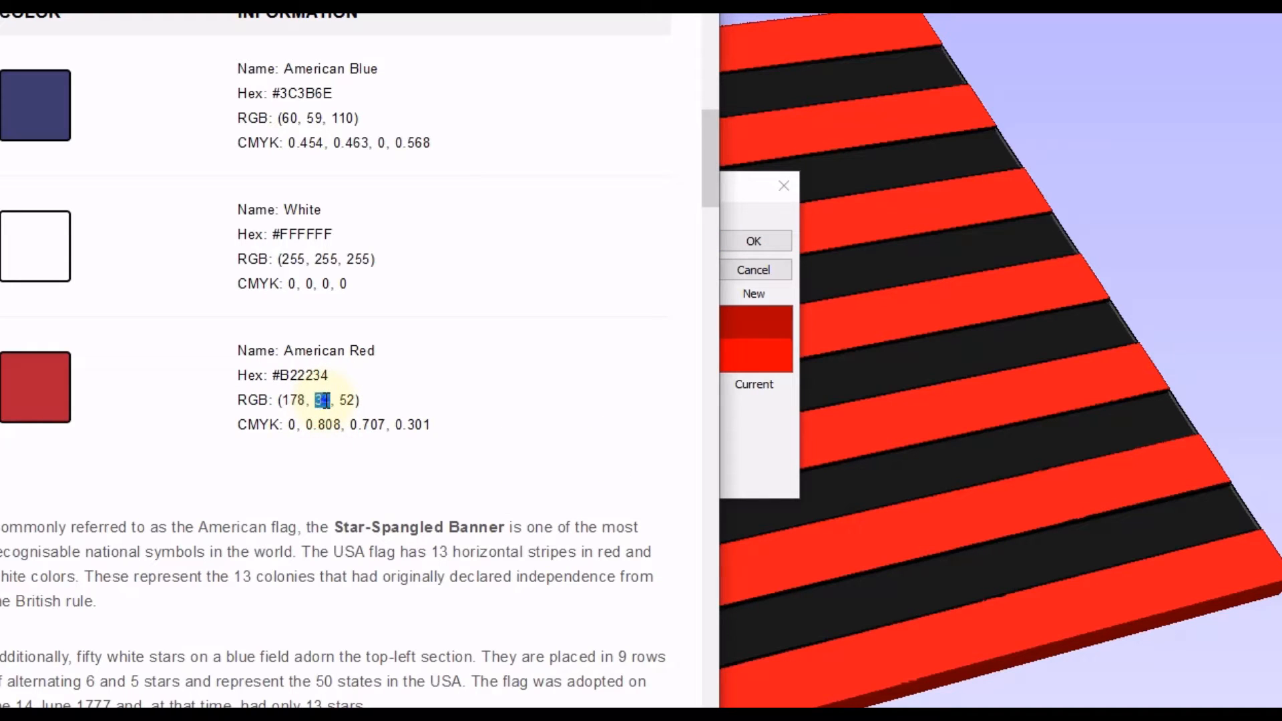
{"action": "right_click", "coordinate": [322, 400]}
{"action": "left_click", "coordinate": [357, 421]}
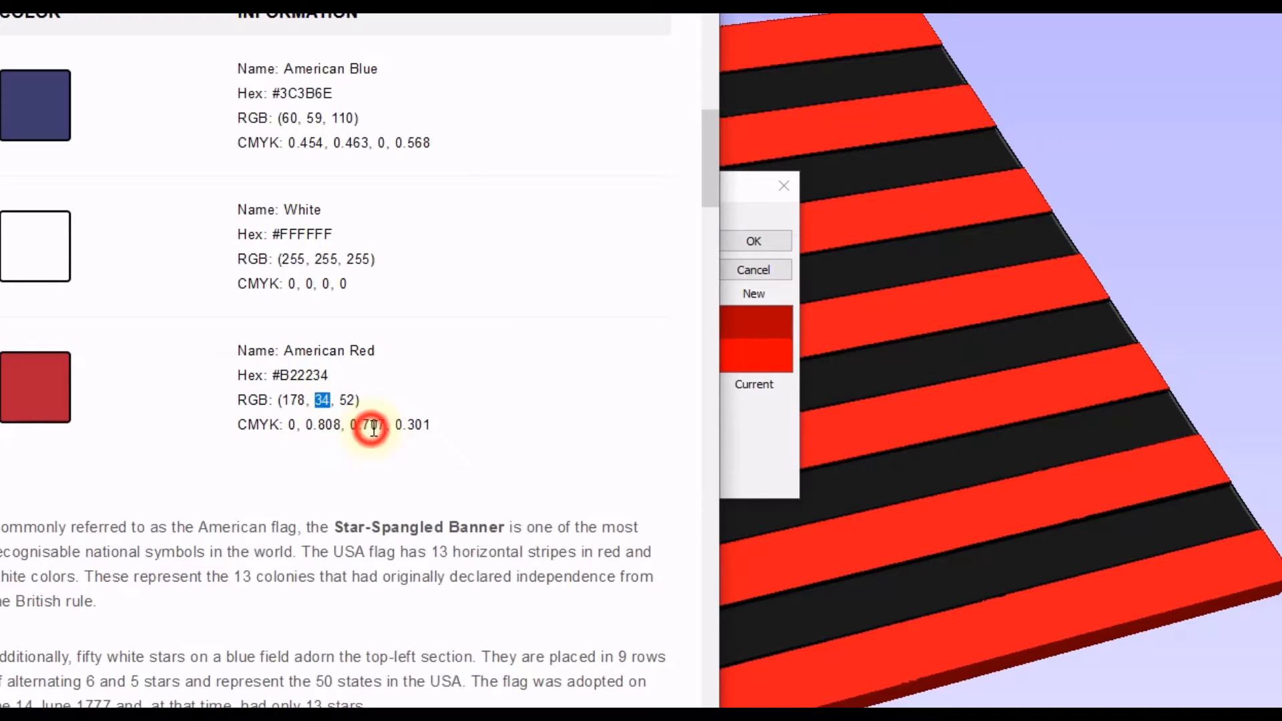
{"action": "left_click", "coordinate": [763, 433]}
{"action": "double_click", "coordinate": [627, 446]}
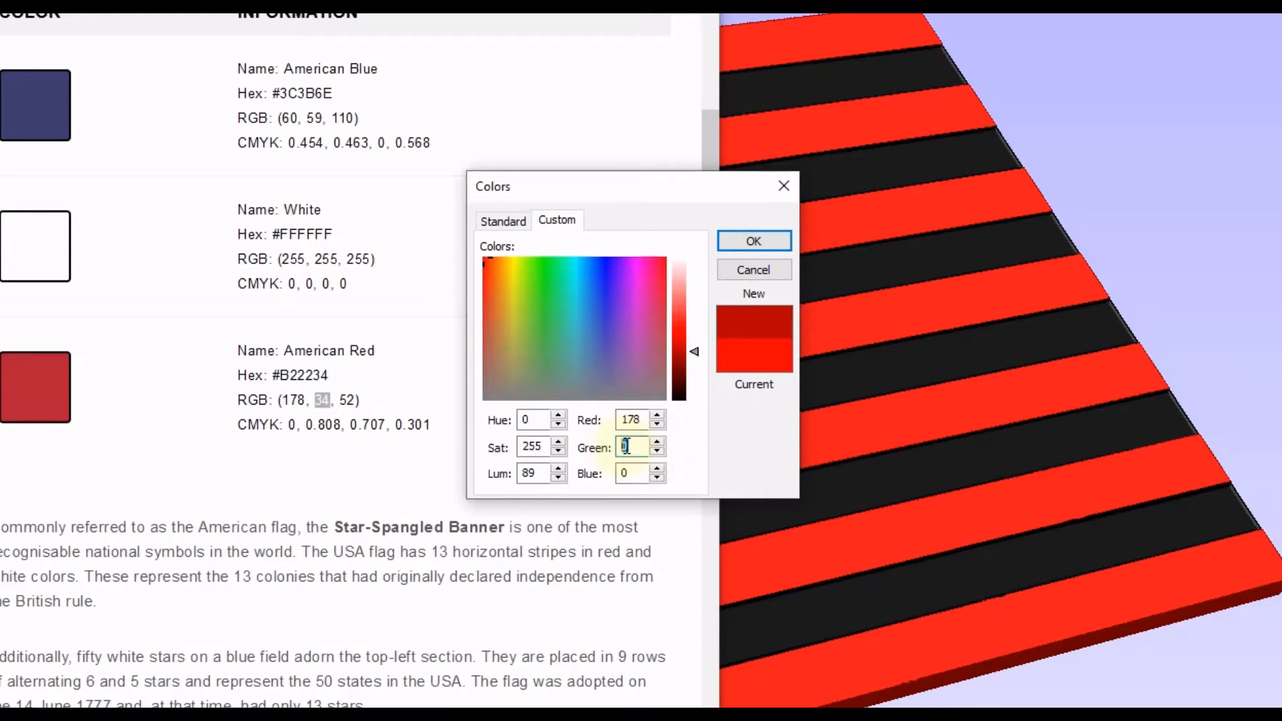
{"action": "right_click", "coordinate": [627, 446]}
{"action": "left_click", "coordinate": [684, 531]}
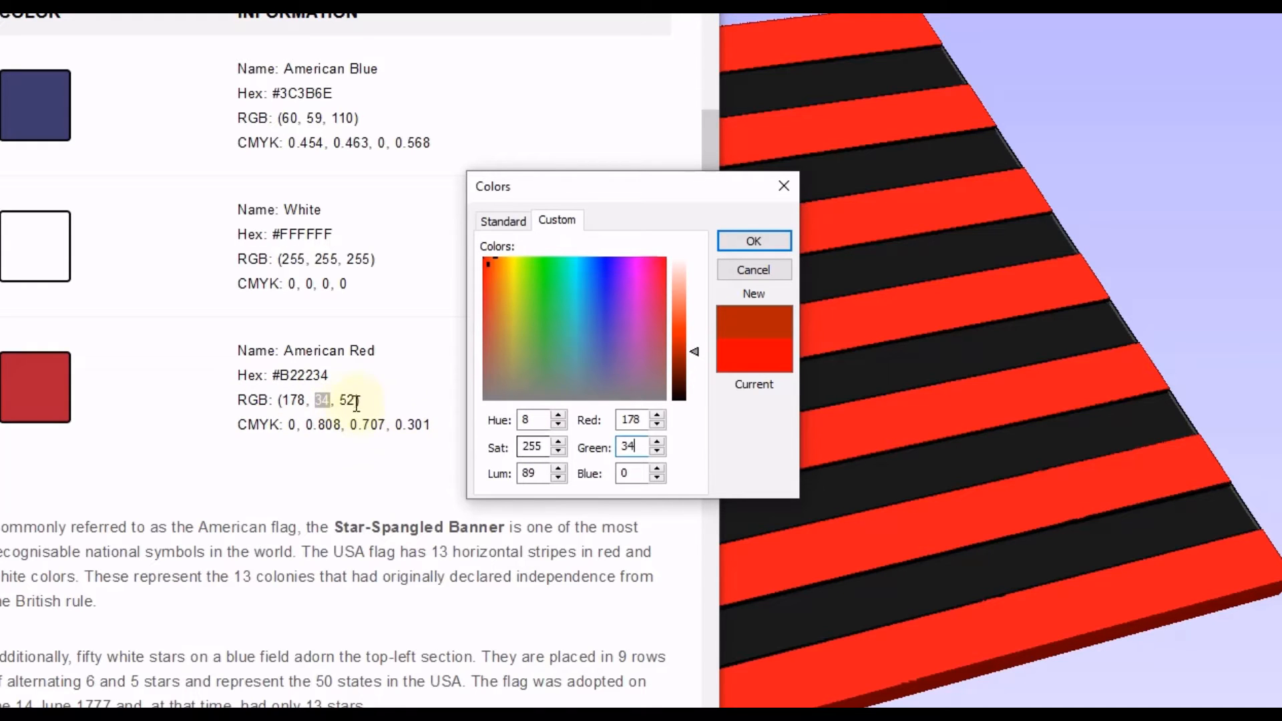
Set the custom color's blue component to 52, apply the color to the sheet, and minimize the browser window.
{"action": "double_click", "coordinate": [623, 473]}
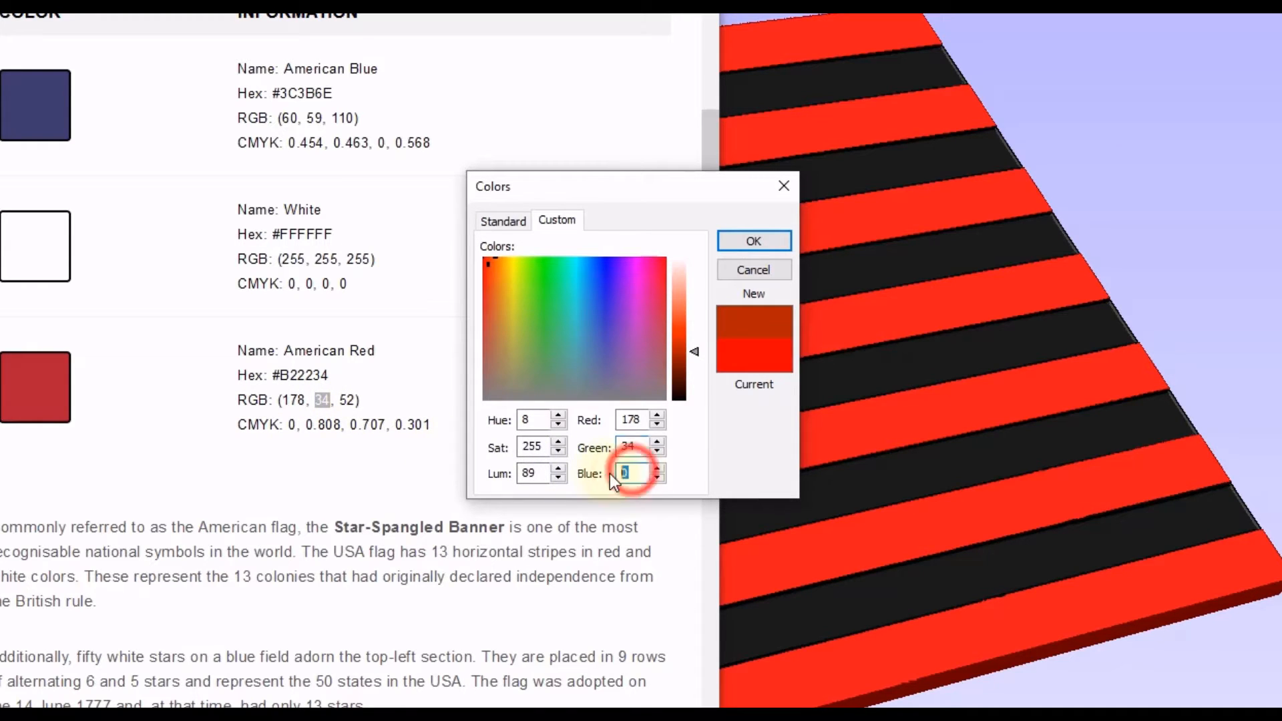
{"action": "type", "text": "52"}
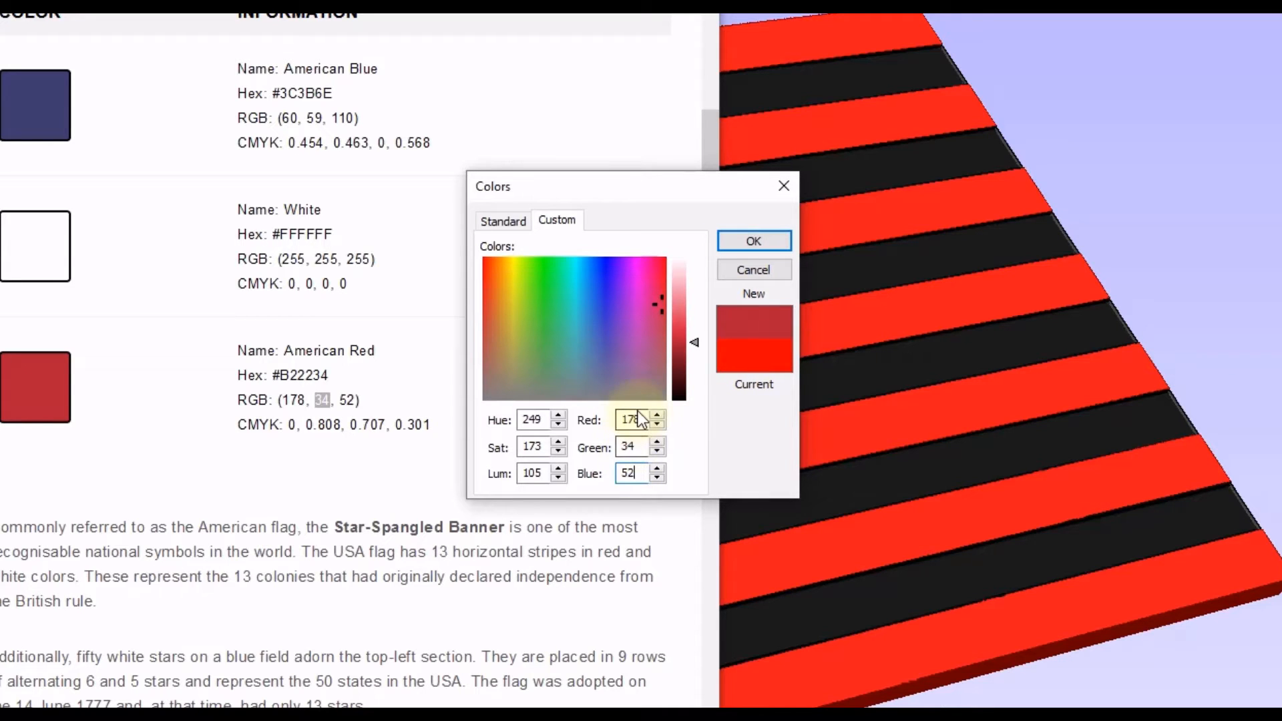
{"action": "left_click", "coordinate": [748, 241]}
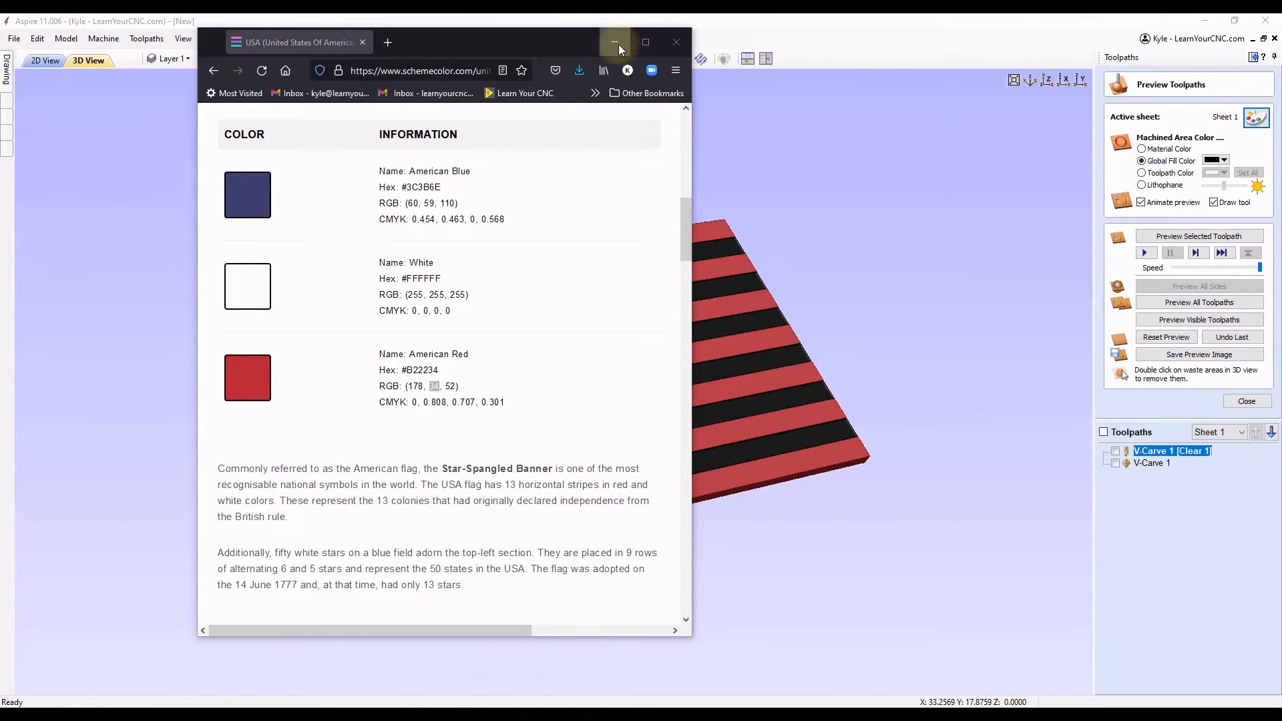
{"action": "left_click", "coordinate": [615, 43]}
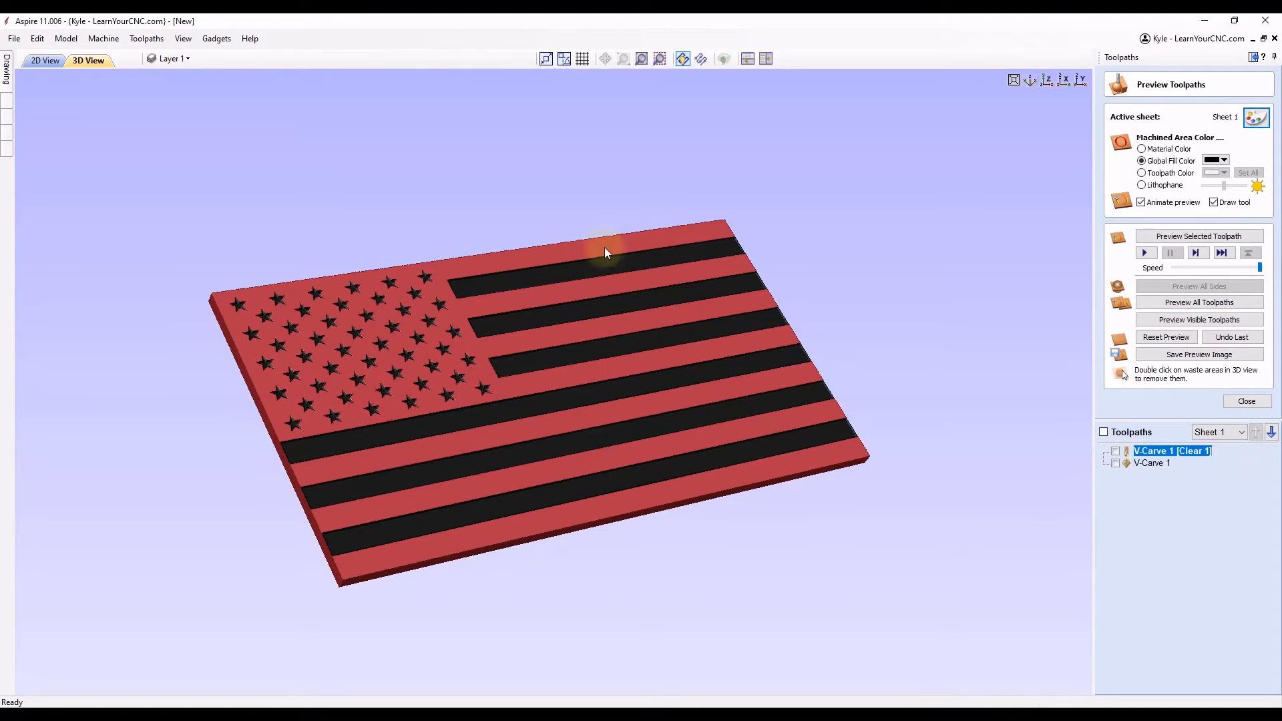
Set the global fill color of the machined areas to white.
{"action": "scroll", "coordinate": [549, 365], "scroll_direction": "up", "scroll_amount": 1}
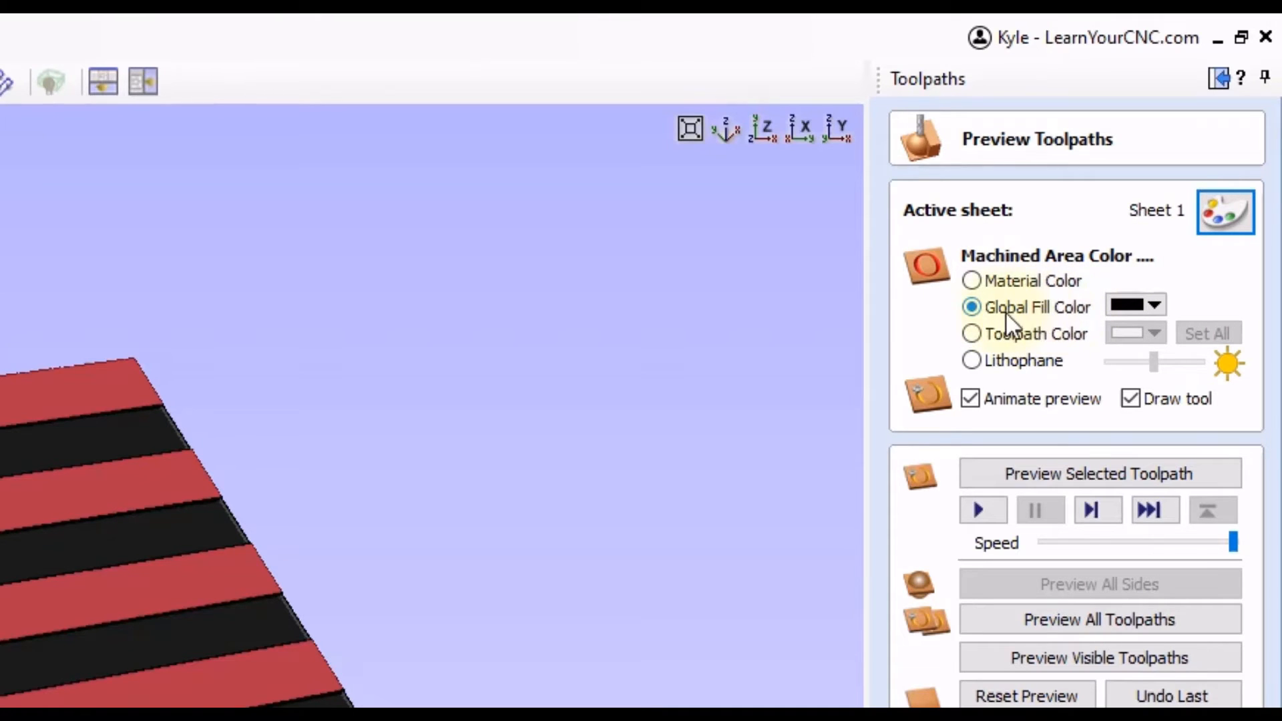
{"action": "left_click", "coordinate": [1149, 308]}
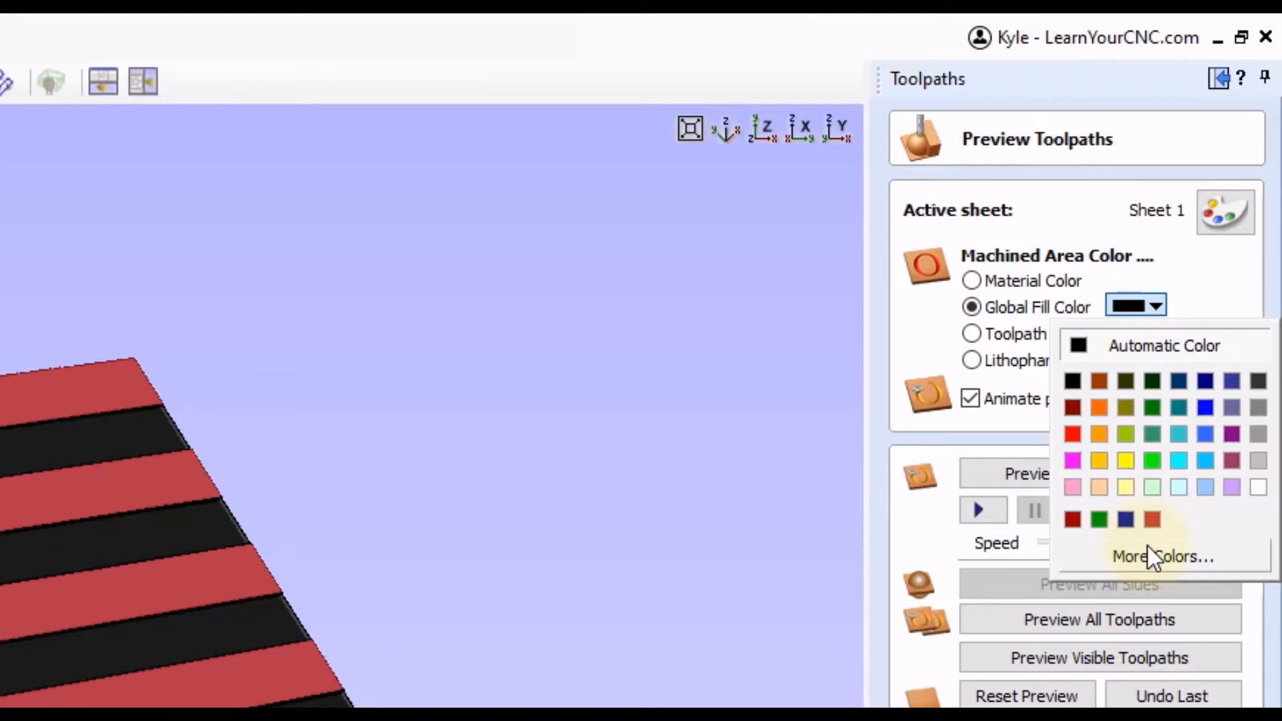
{"action": "left_click", "coordinate": [1256, 489]}
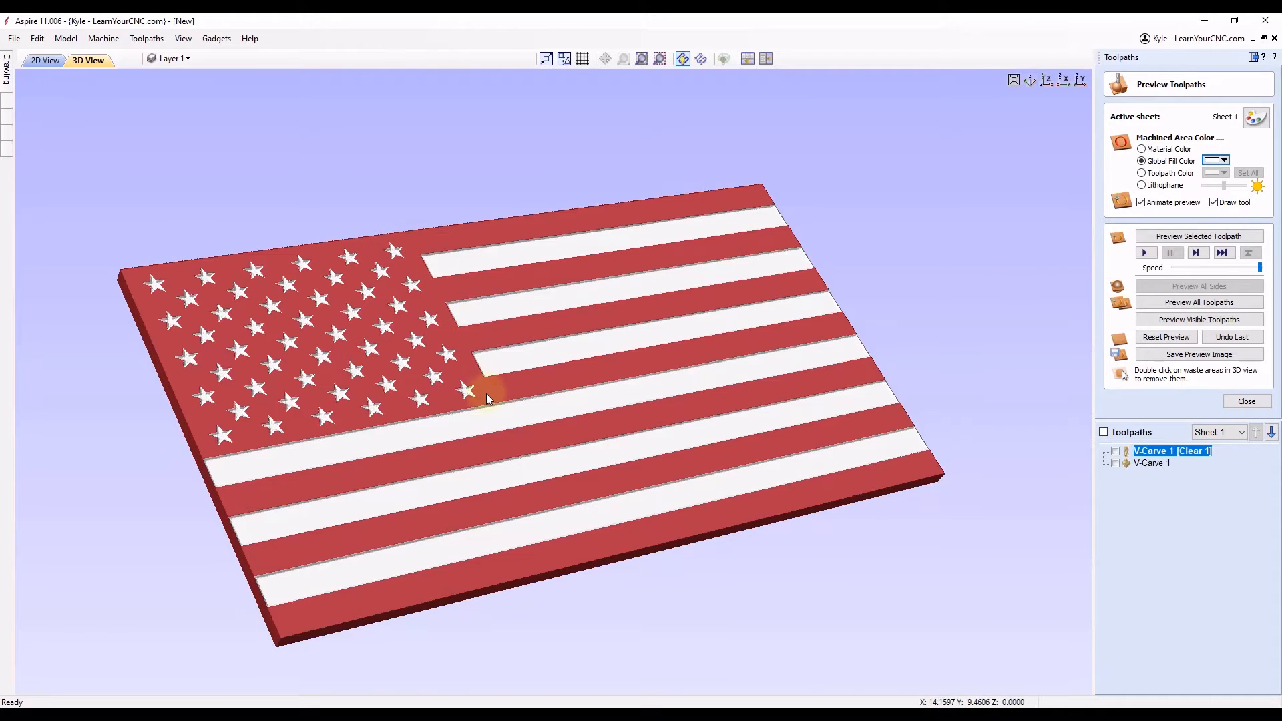
Close the toolpath preview and return to the 2D drawing with the drawing tools shown and no vectors selected.
{"action": "left_click", "coordinate": [42, 61]}
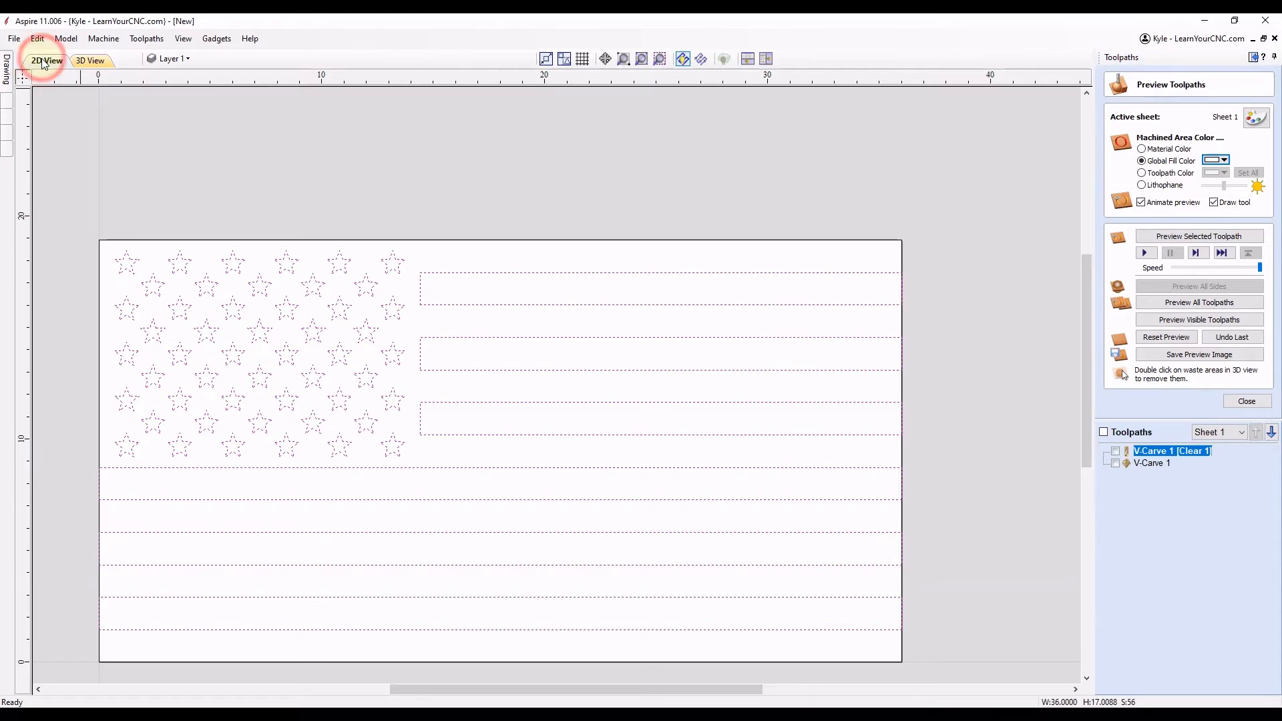
{"action": "left_click", "coordinate": [330, 213]}
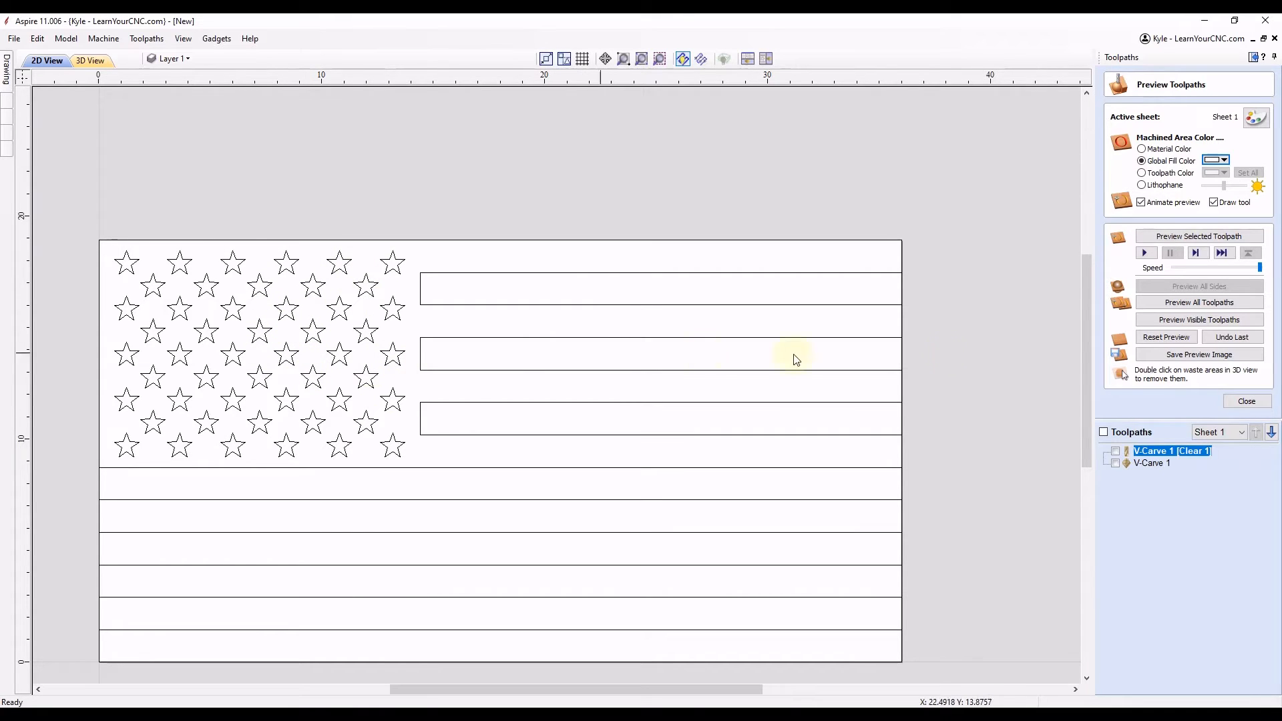
{"action": "left_click", "coordinate": [1246, 400]}
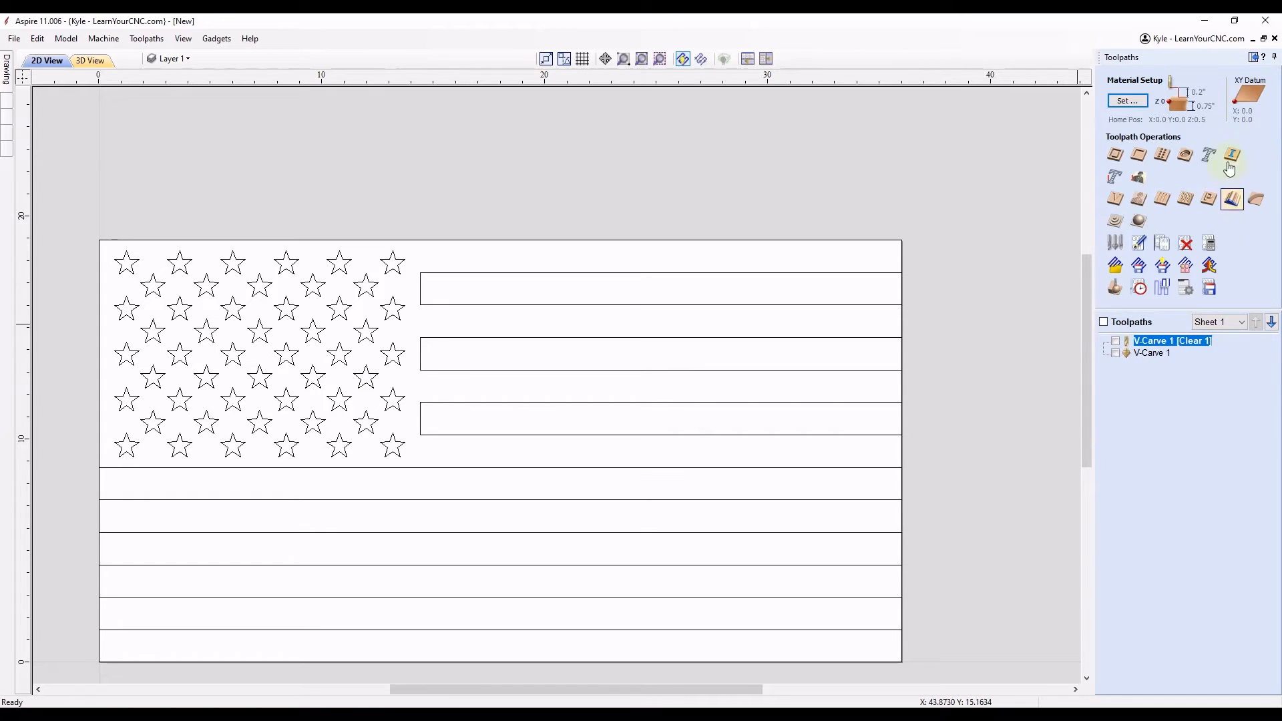
{"action": "left_click", "coordinate": [1252, 56]}
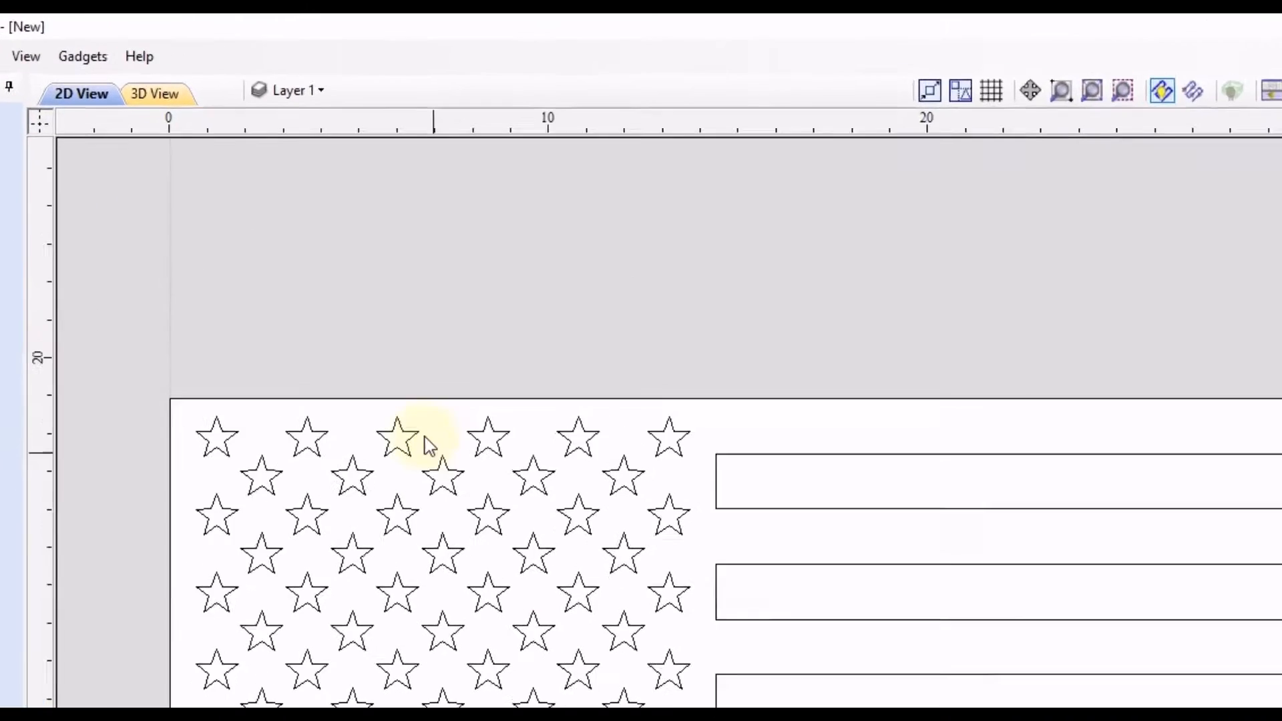
Add a new layer named Temp Vectors.
{"action": "left_click", "coordinate": [276, 100]}
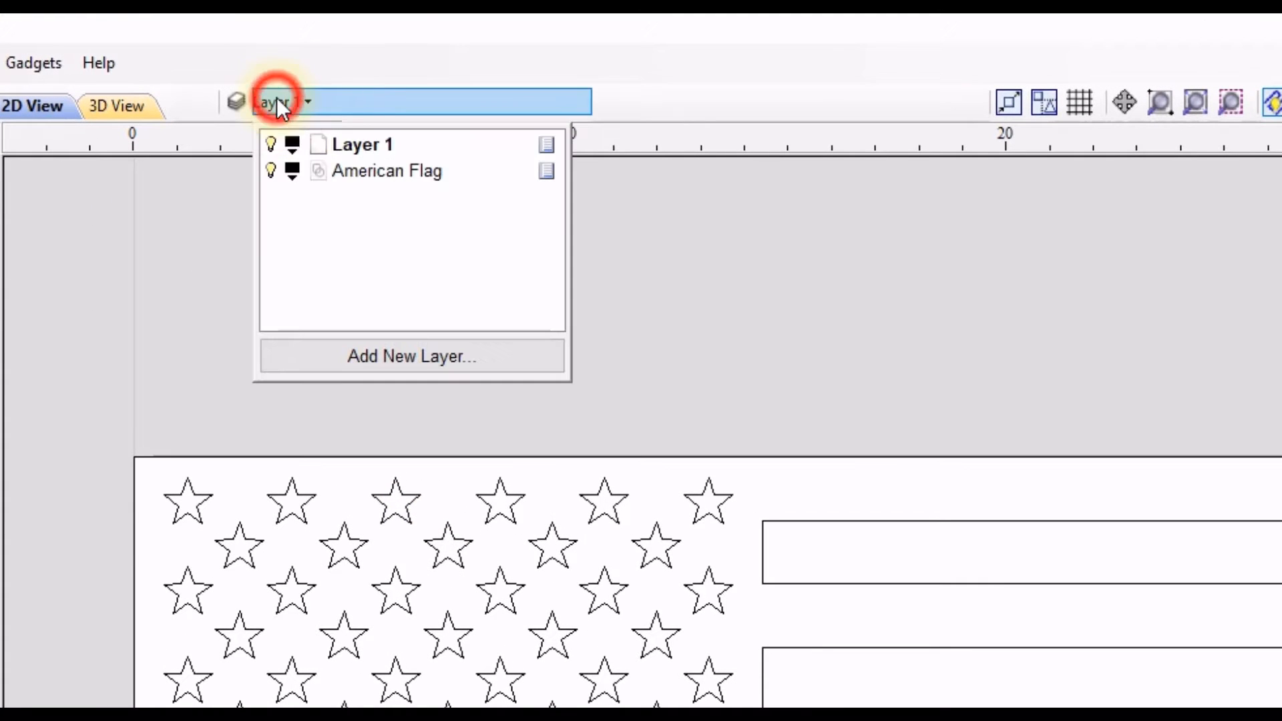
{"action": "left_click", "coordinate": [396, 356]}
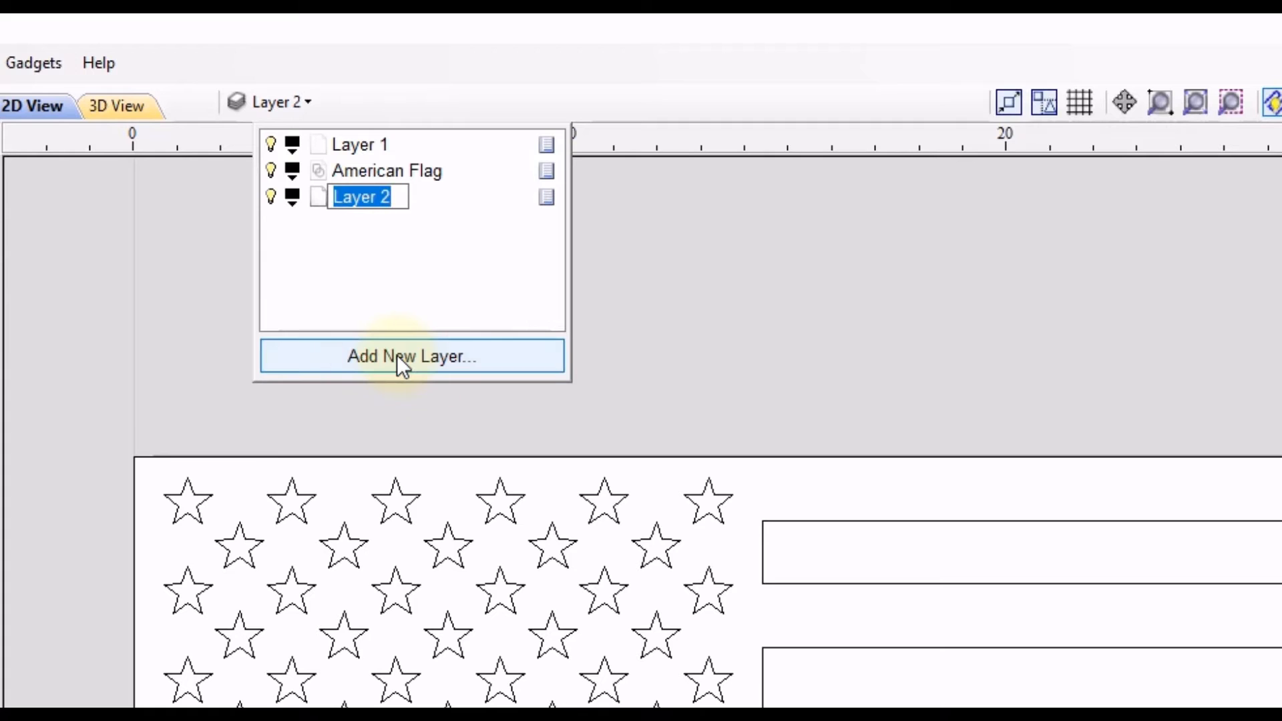
{"action": "type", "text": "T"}
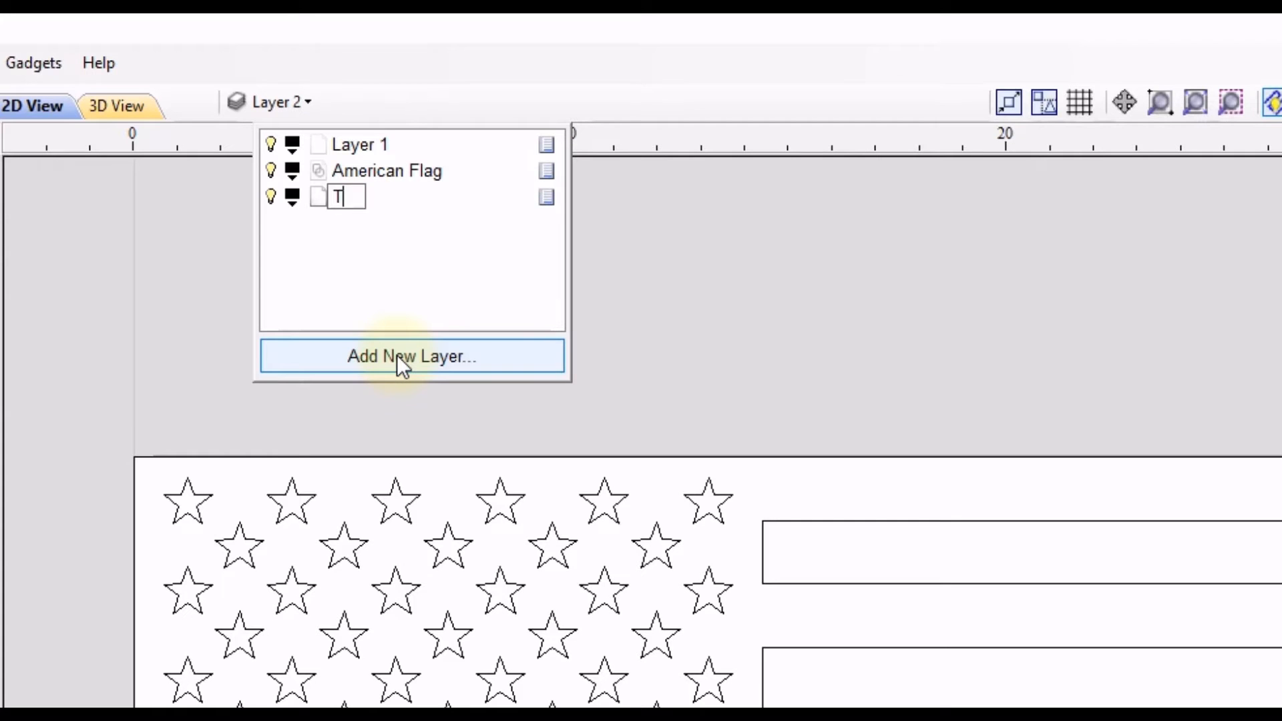
{"action": "type", "text": "emp Vec"}
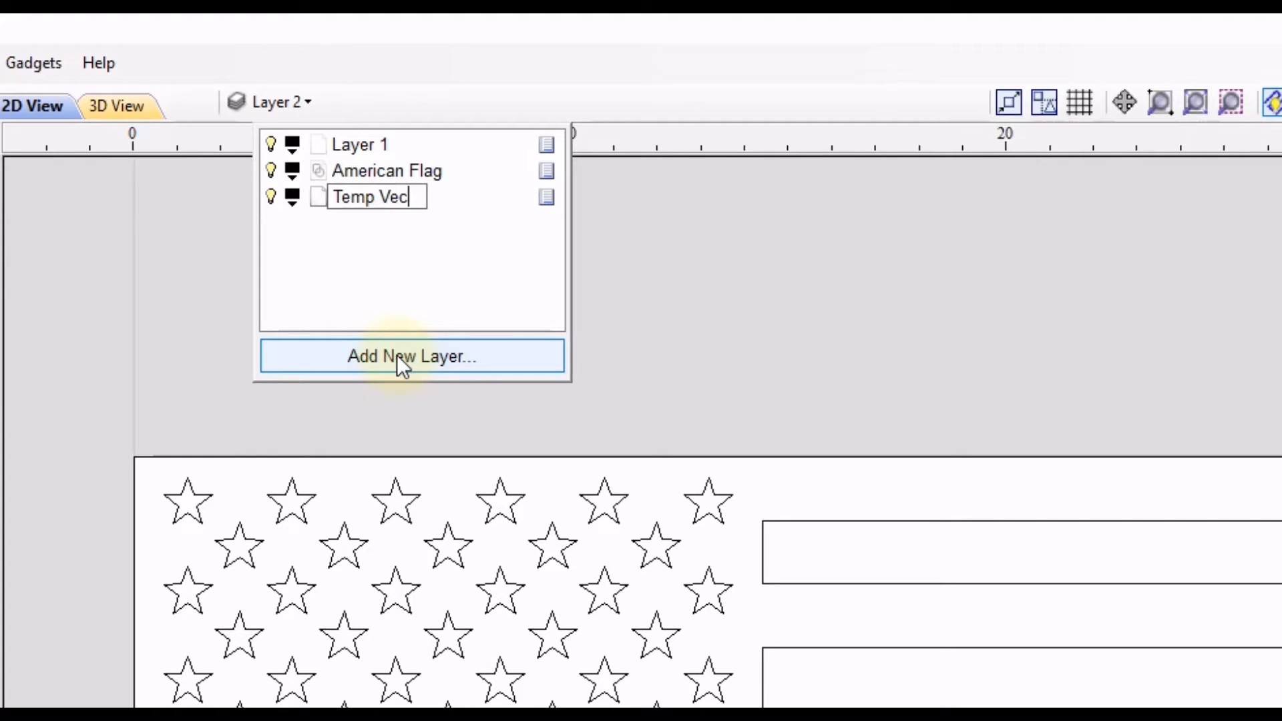
{"action": "type", "text": "tors"}
{"action": "key", "text": "Return"}
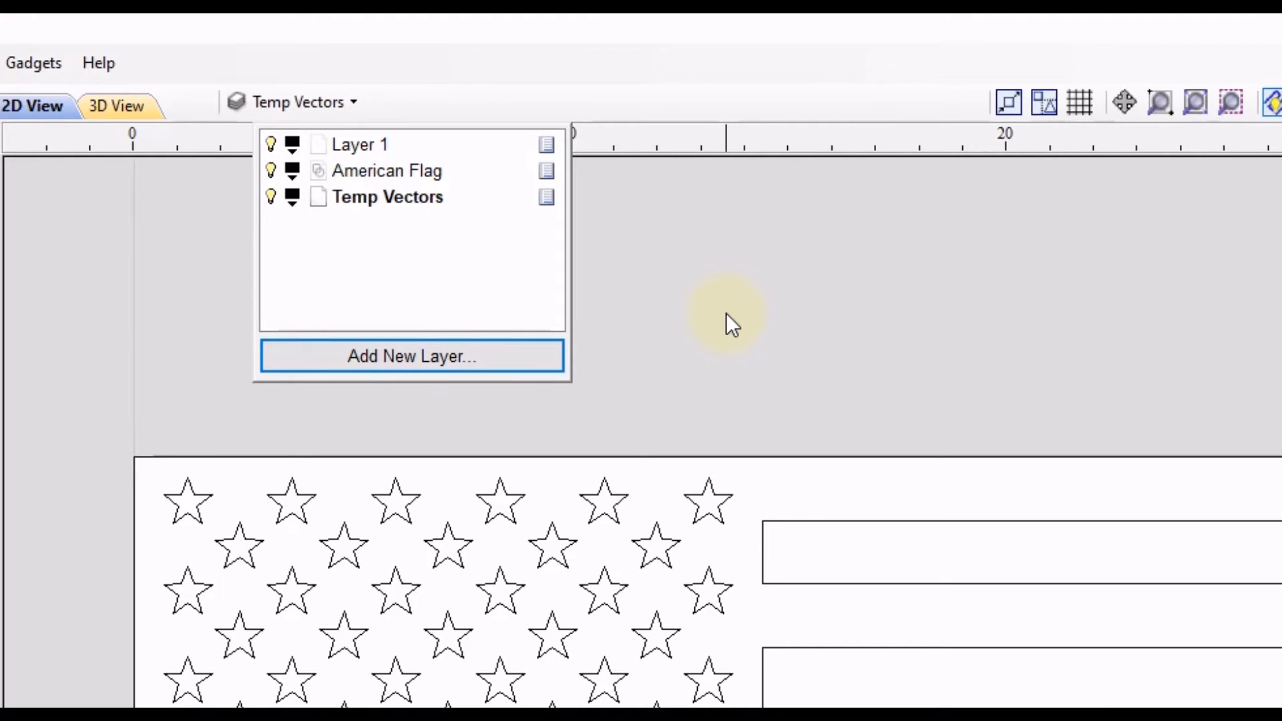
Set the color of the Temp Vectors layer to red.
{"action": "left_click", "coordinate": [290, 200]}
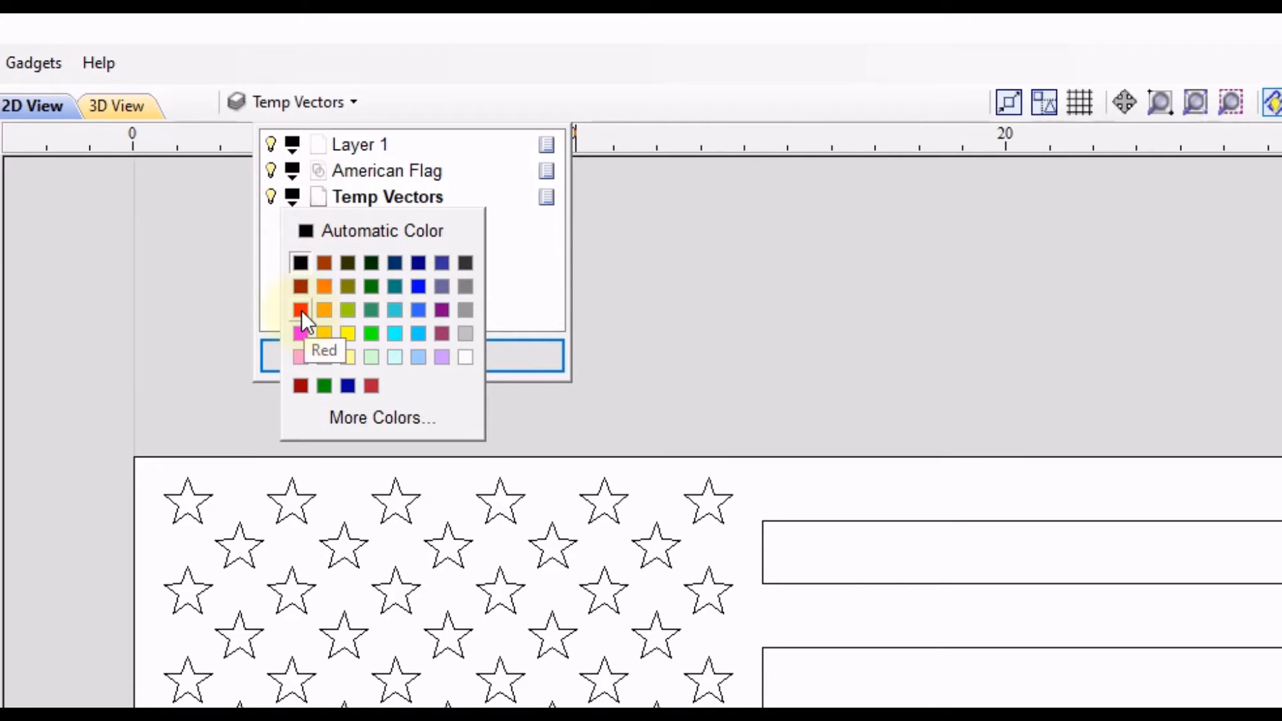
{"action": "left_click", "coordinate": [299, 310]}
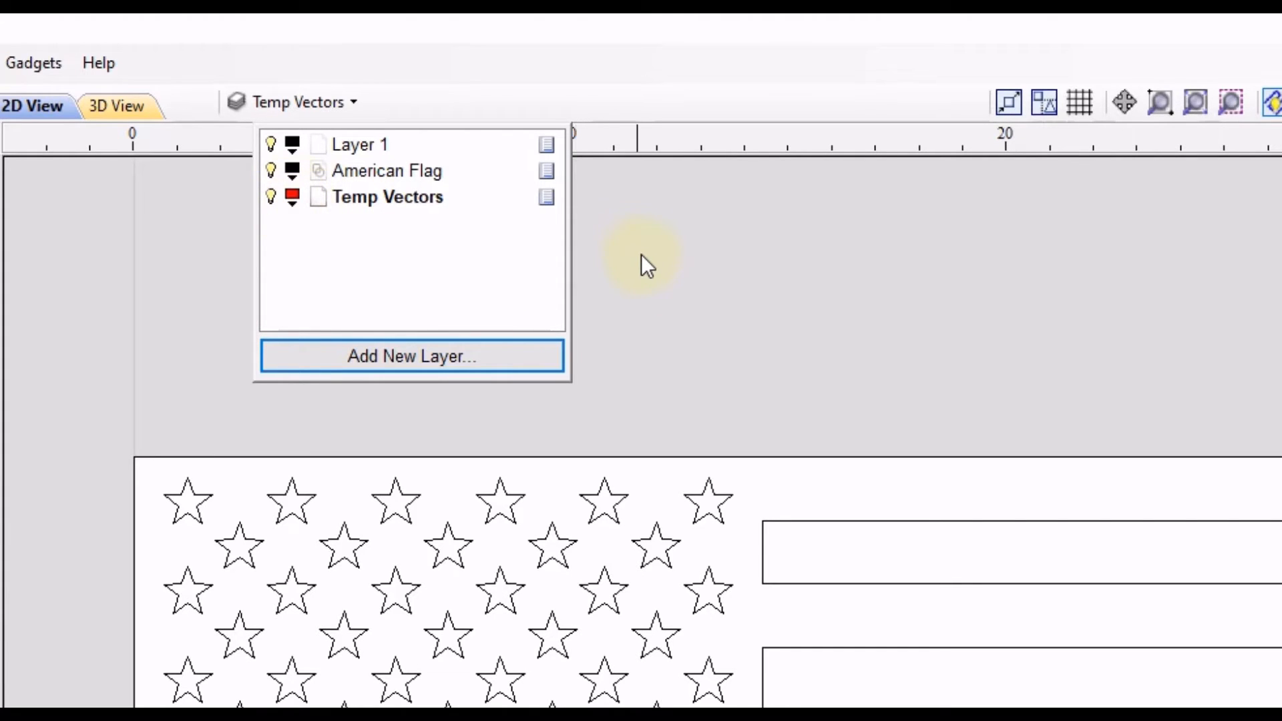
{"action": "left_click", "coordinate": [642, 255]}
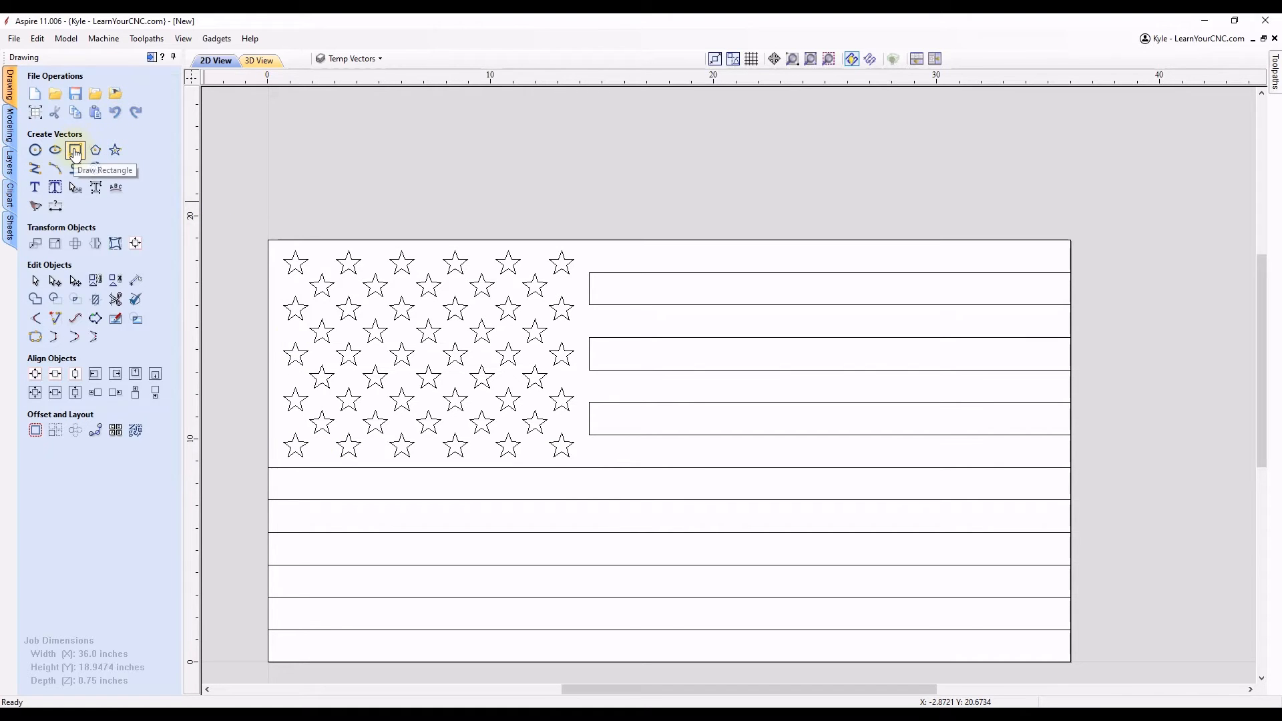
Draw a rectangle about 14.4 by 10.21 inches around the star field, starting at the flag's upper-left corner, and deselect it.
{"action": "left_click", "coordinate": [75, 151]}
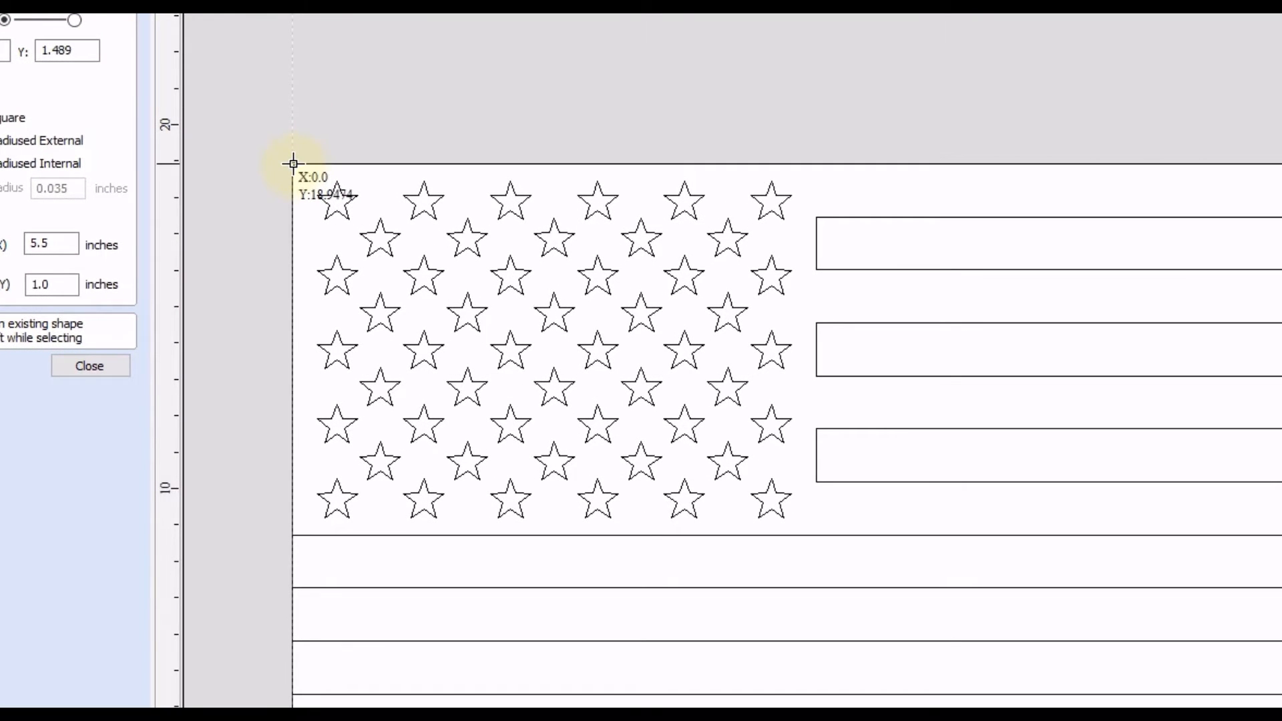
{"action": "left_click_drag", "start_coordinate": [293, 164], "coordinate": [817, 484]}
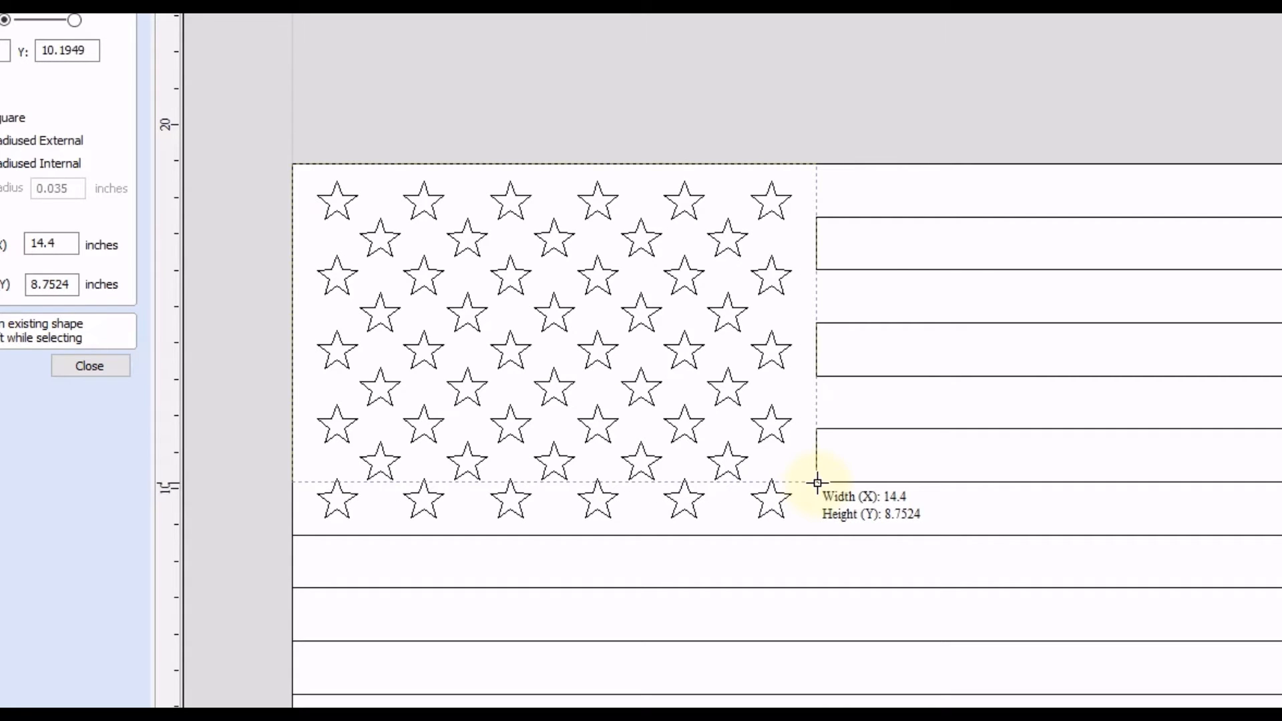
{"action": "left_click_drag", "start_coordinate": [817, 483], "coordinate": [819, 538]}
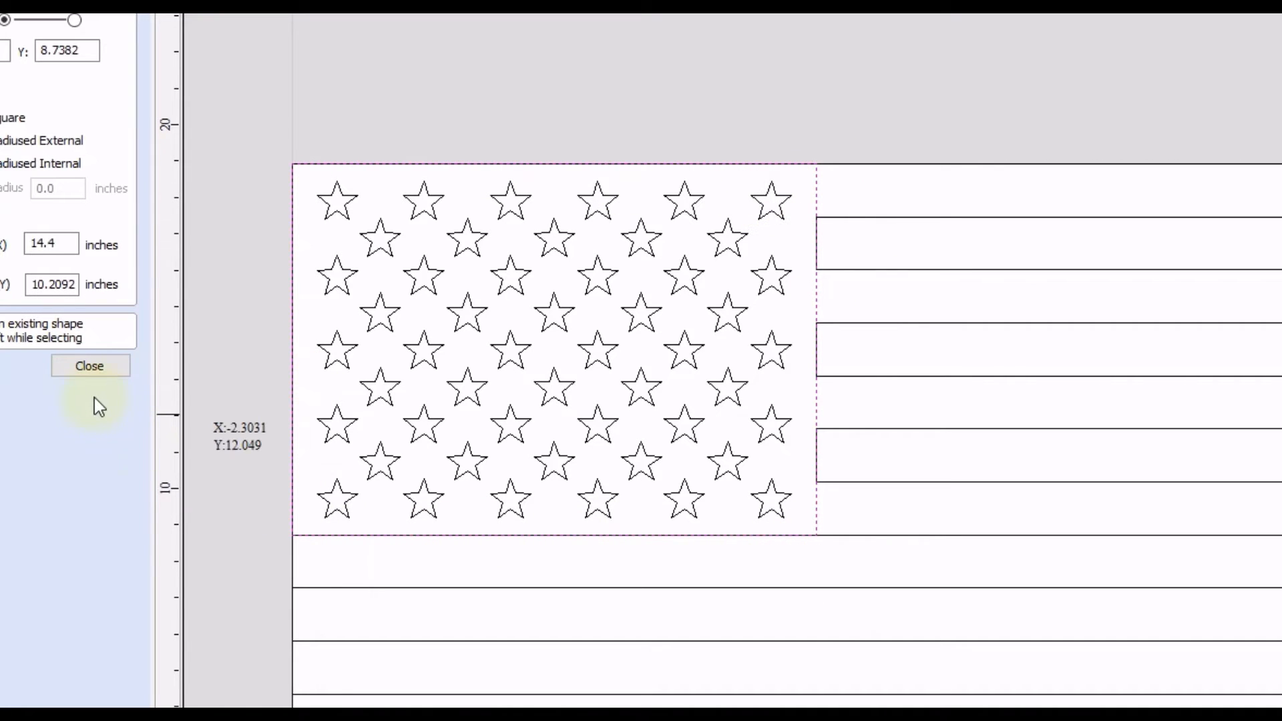
{"action": "left_click", "coordinate": [92, 371]}
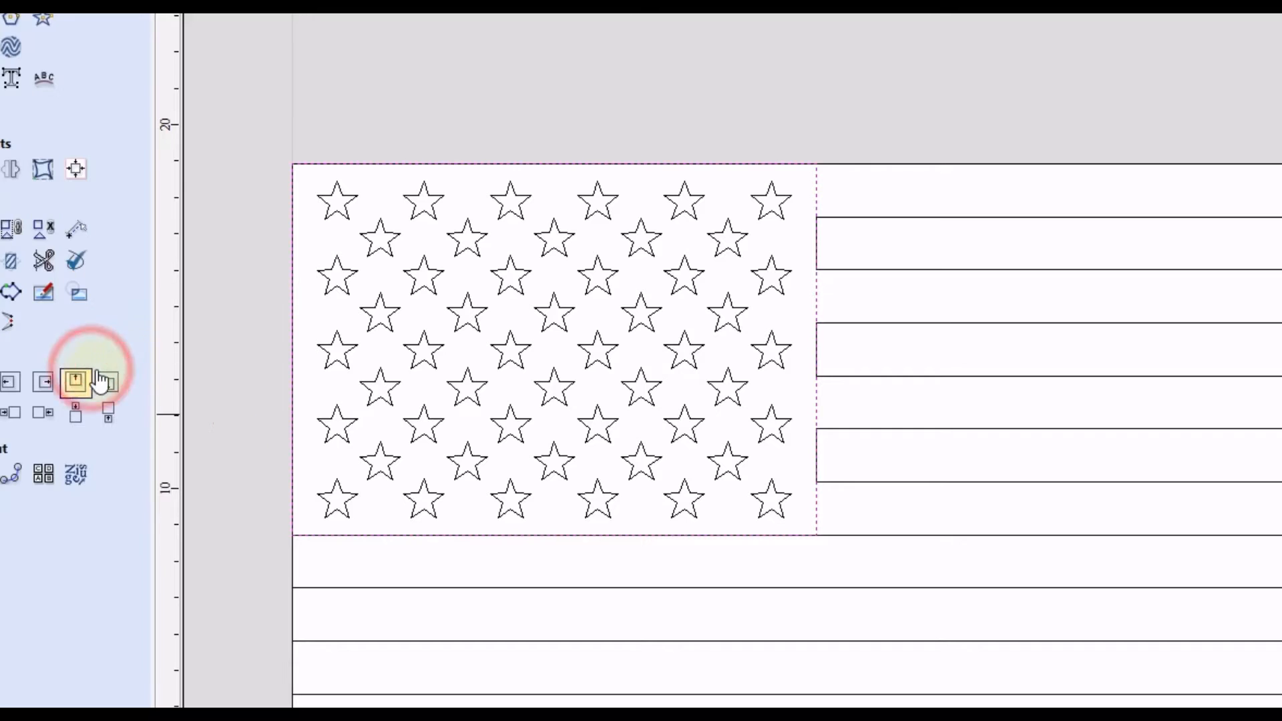
{"action": "left_click", "coordinate": [875, 395]}
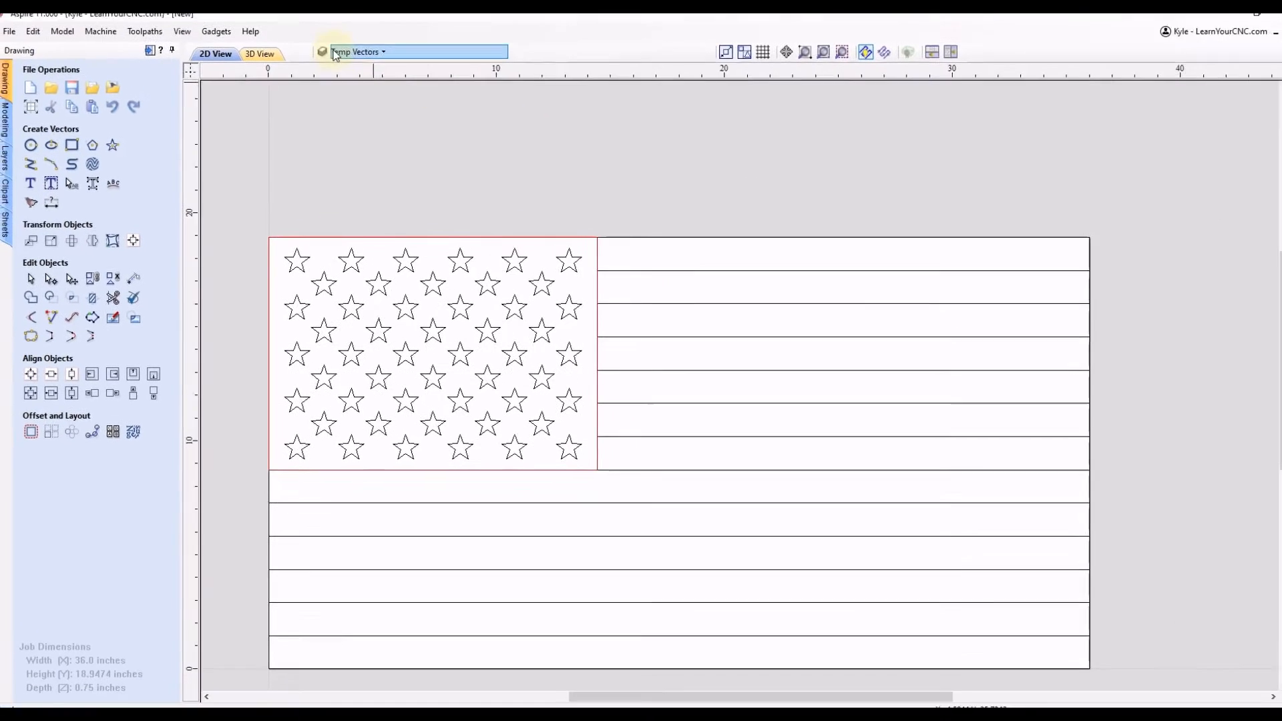
Hide the Temp Vectors layer and show it again to compare the drawing with and without the rectangle.
{"action": "left_click", "coordinate": [341, 58]}
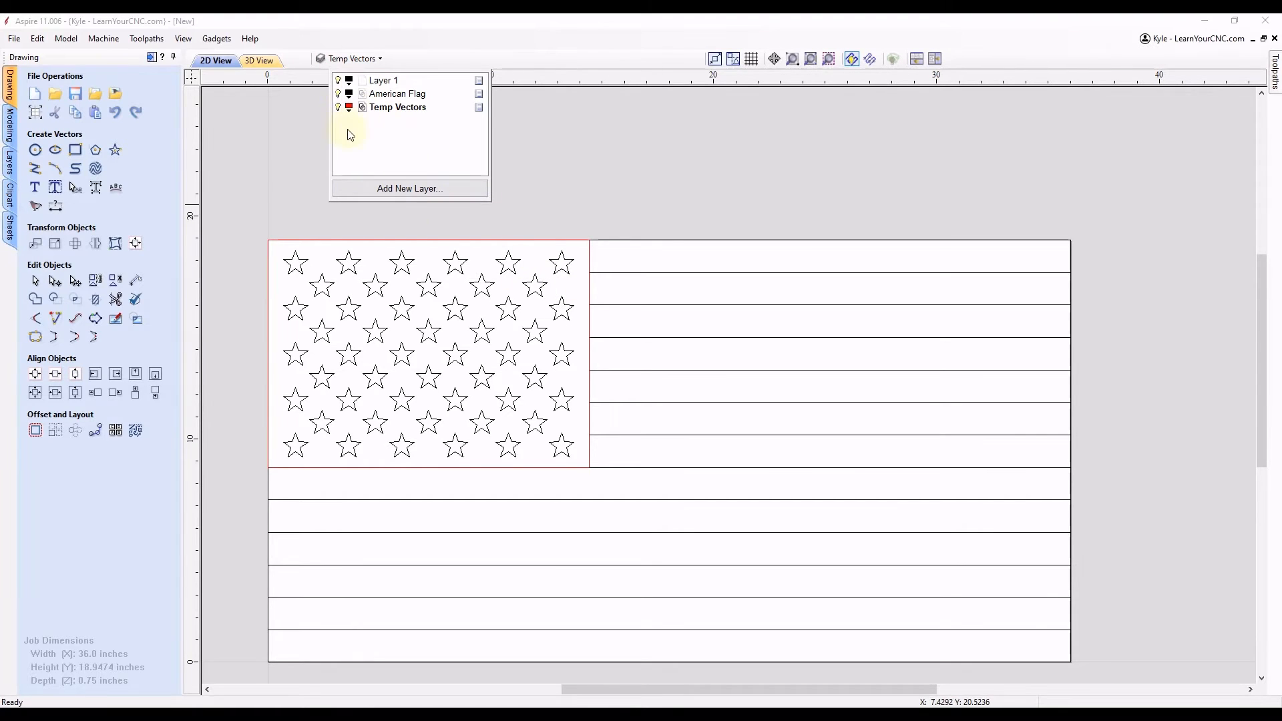
{"action": "left_click", "coordinate": [338, 108]}
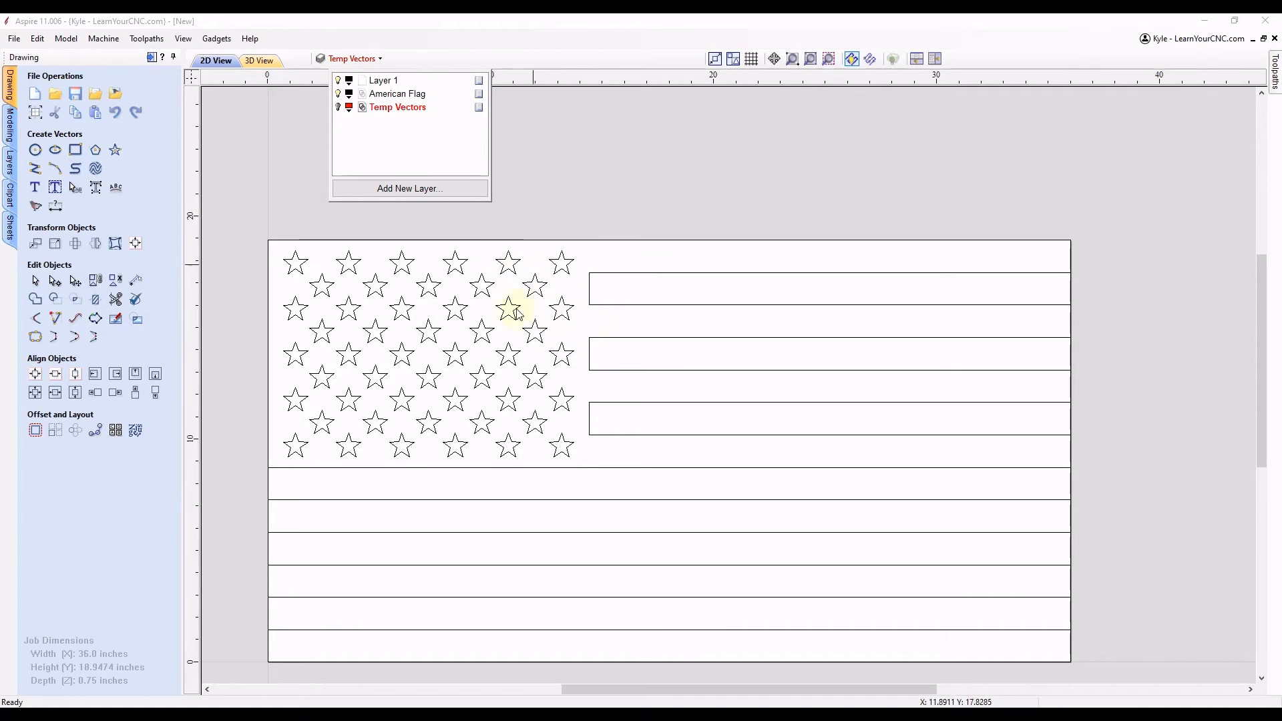
{"action": "left_click", "coordinate": [339, 109]}
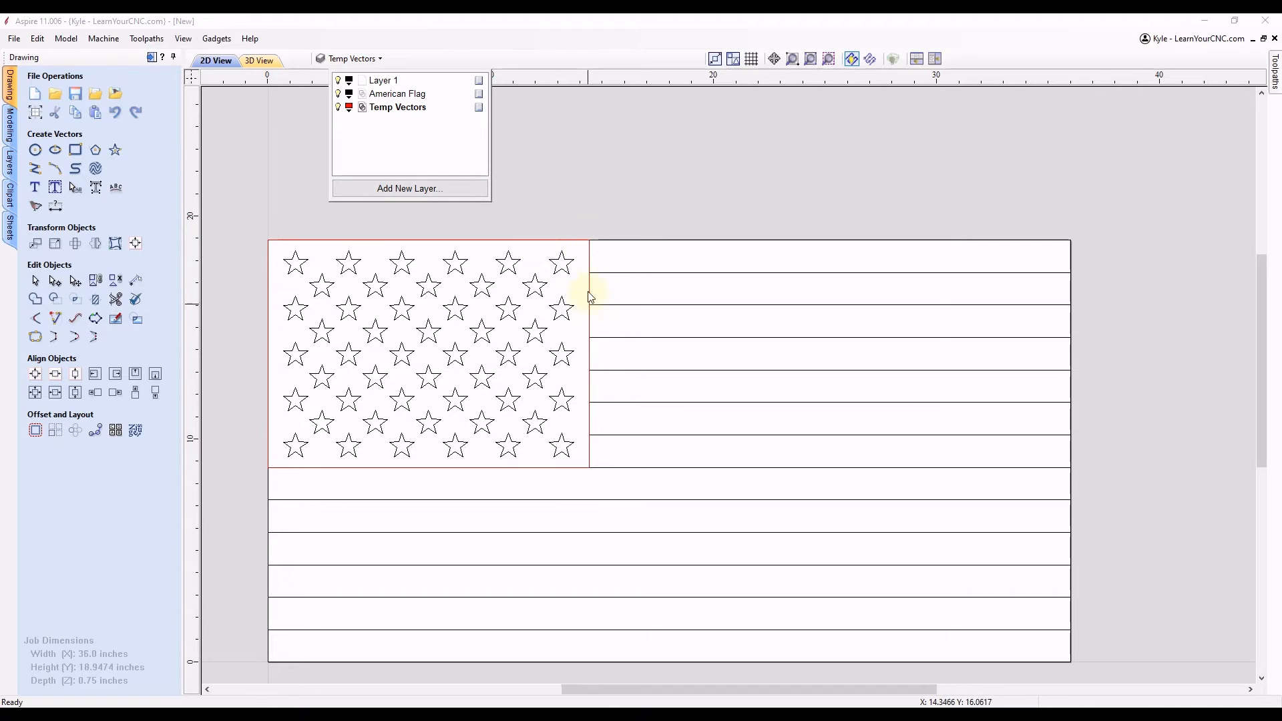
{"action": "left_click", "coordinate": [605, 257]}
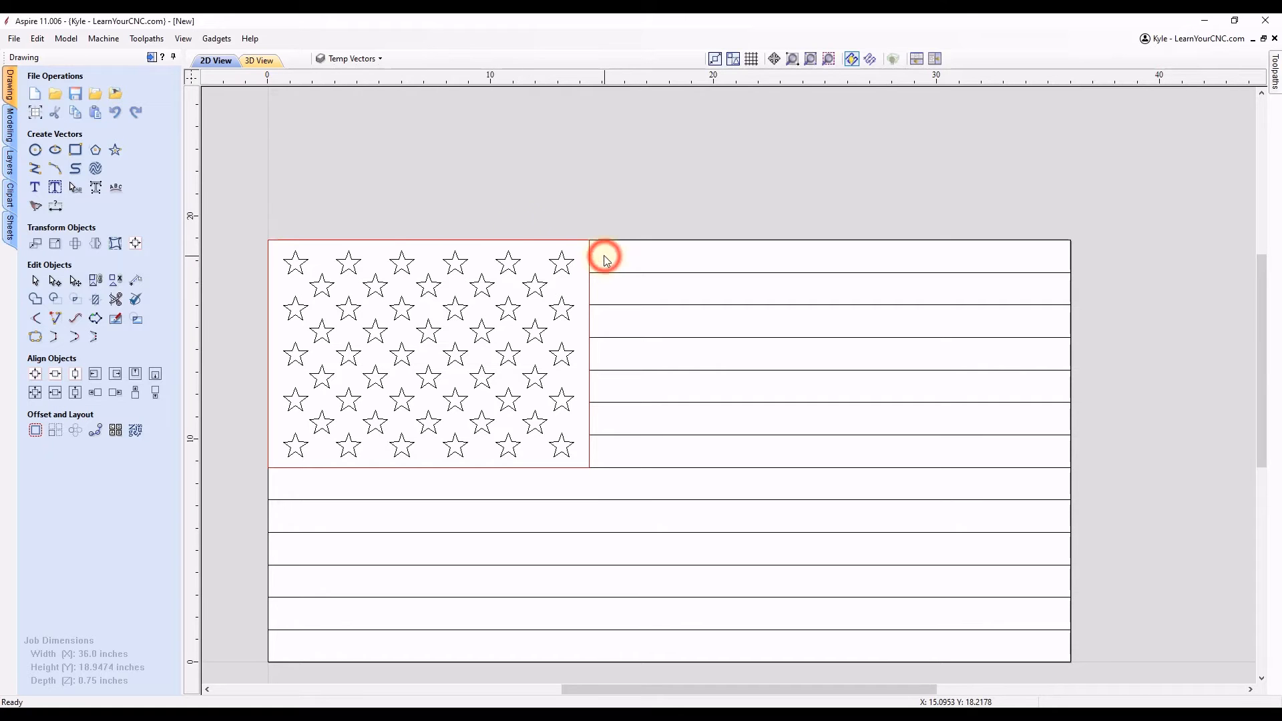
Start a pocket toolpath for the rectangle around the stars with a cut depth of 0.01 inches.
{"action": "left_click", "coordinate": [151, 57]}
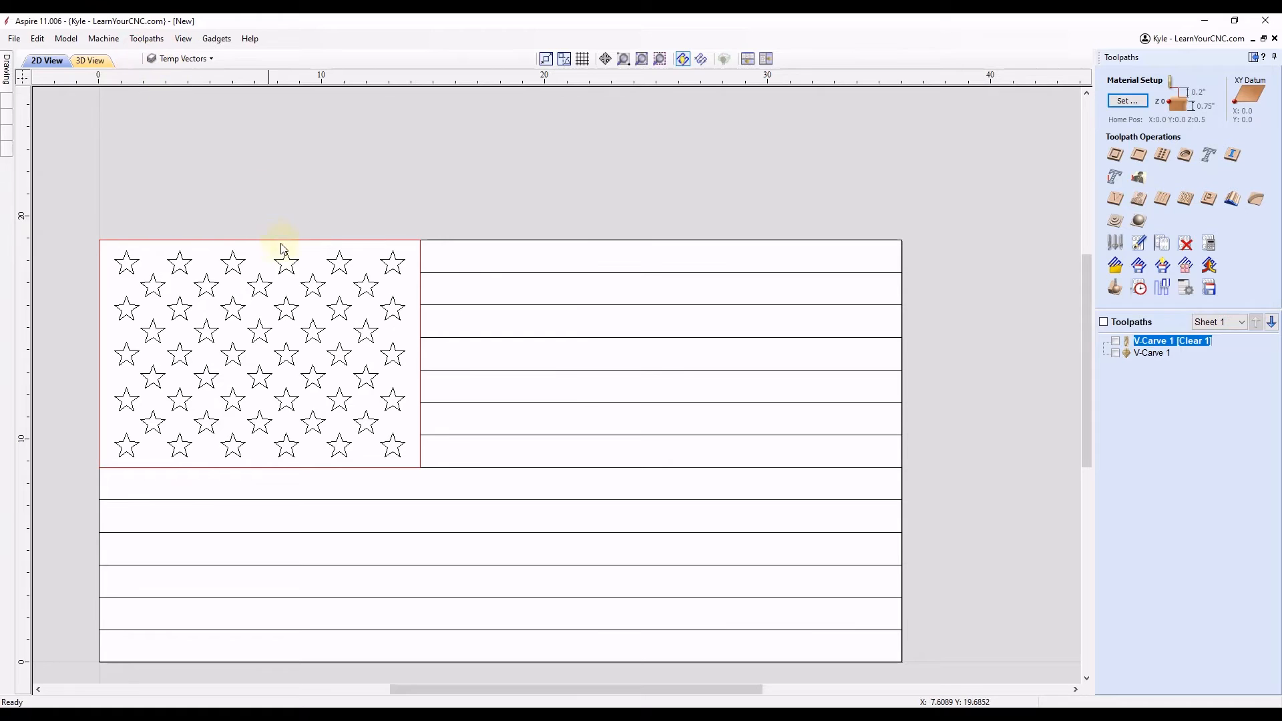
{"action": "left_click", "coordinate": [405, 248]}
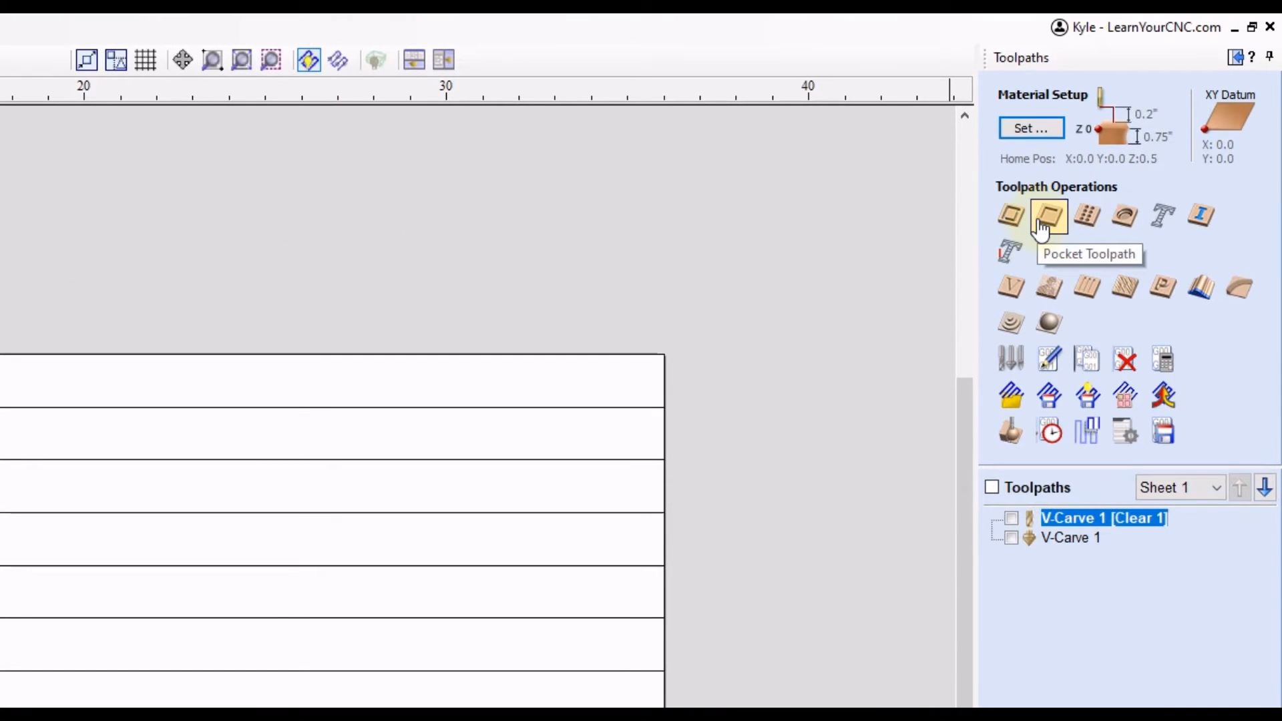
{"action": "left_click", "coordinate": [1046, 226]}
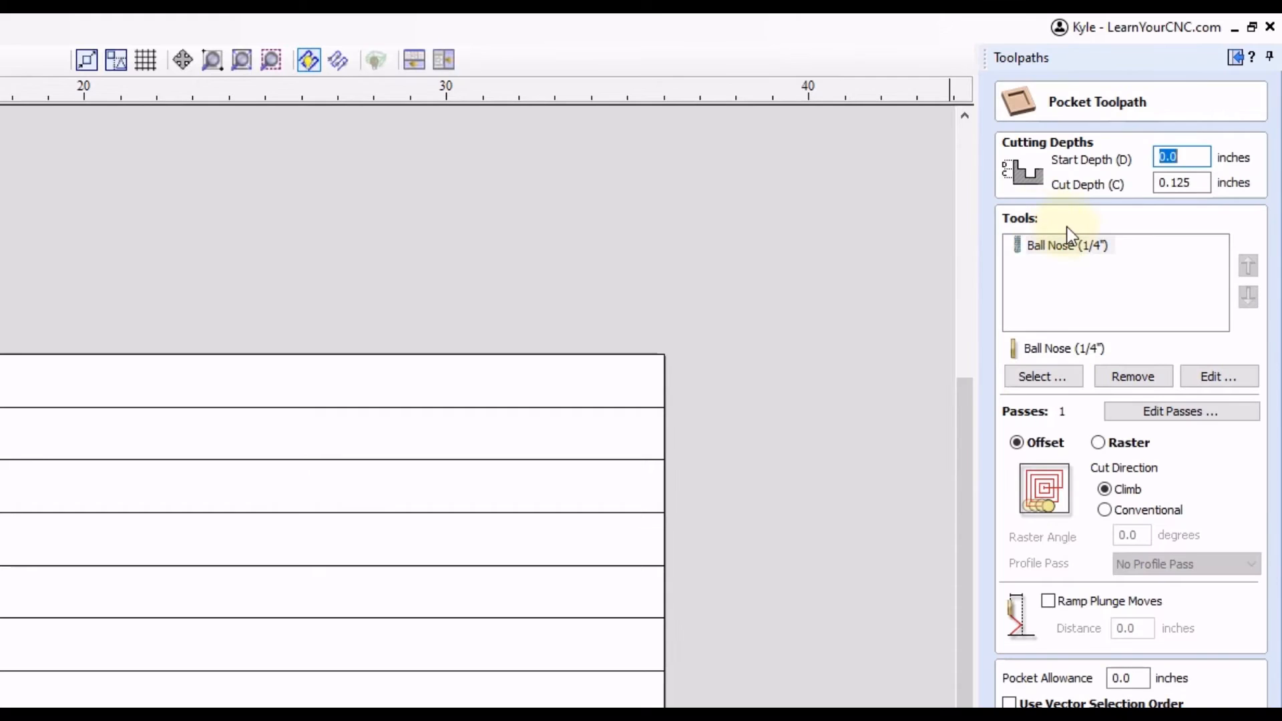
{"action": "left_click", "coordinate": [1191, 156]}
{"action": "left_click", "coordinate": [1174, 185]}
{"action": "left_click_drag", "start_coordinate": [1174, 185], "coordinate": [1198, 185]}
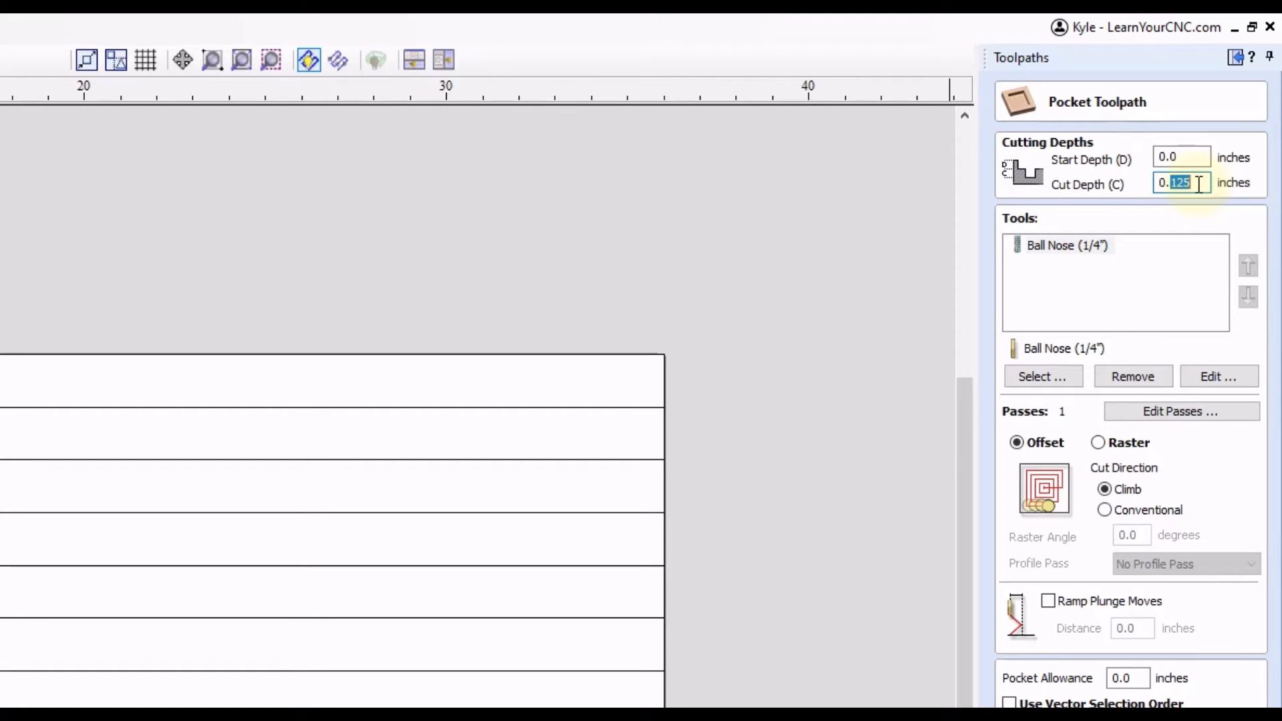
{"action": "type", "text": "0"}
Replace the pocket toolpath's 1/4" ball nose with the End Mill (0.03125 inch) from the tool database.
{"action": "left_click", "coordinate": [1057, 247]}
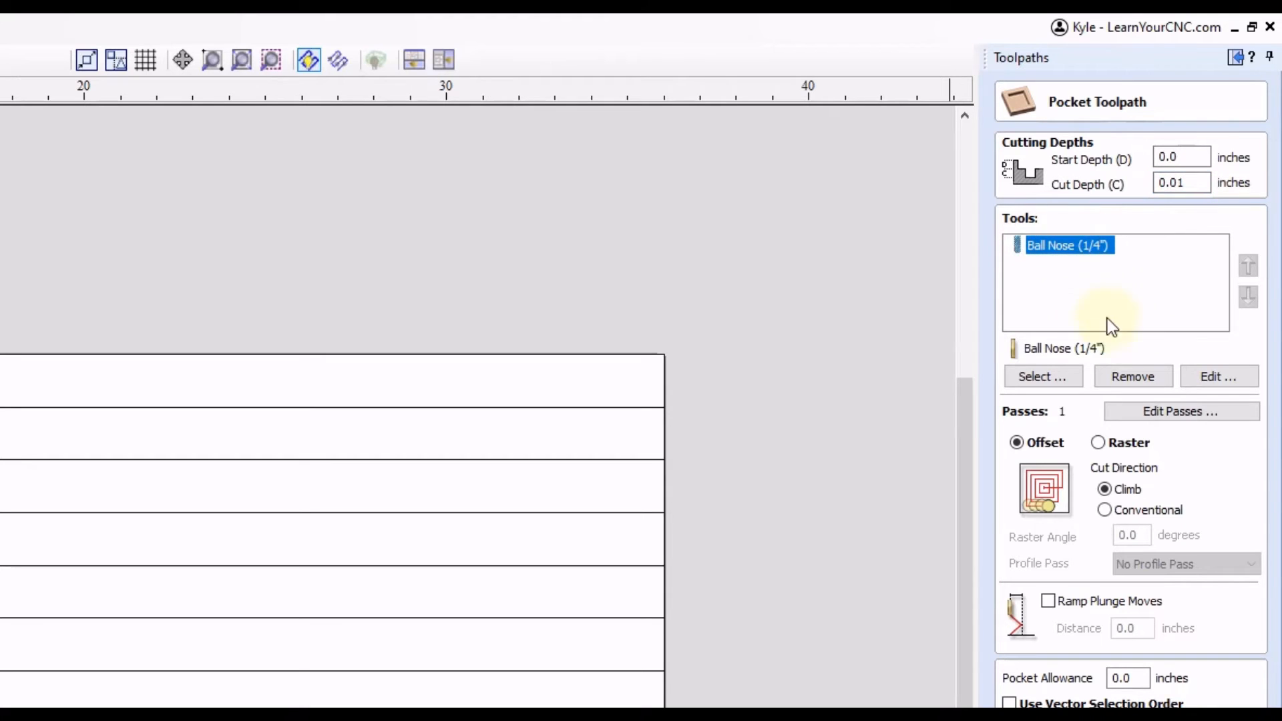
{"action": "left_click", "coordinate": [1139, 372]}
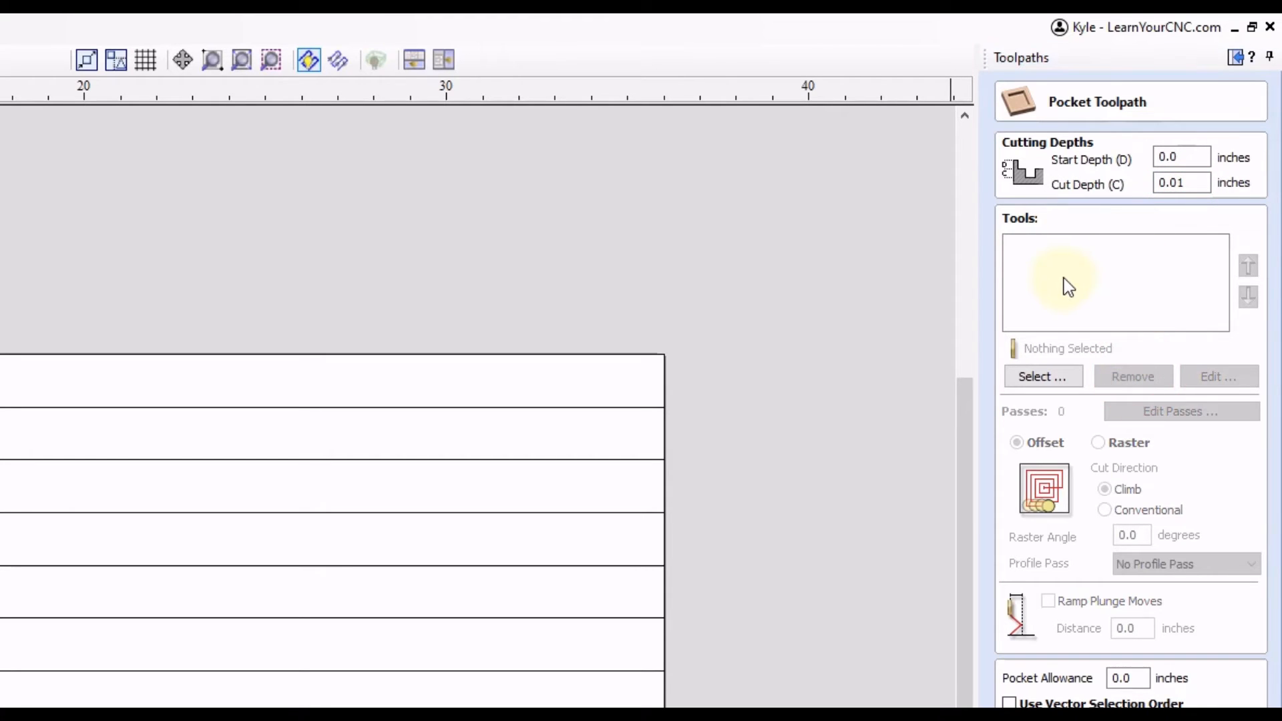
{"action": "left_click", "coordinate": [1040, 378]}
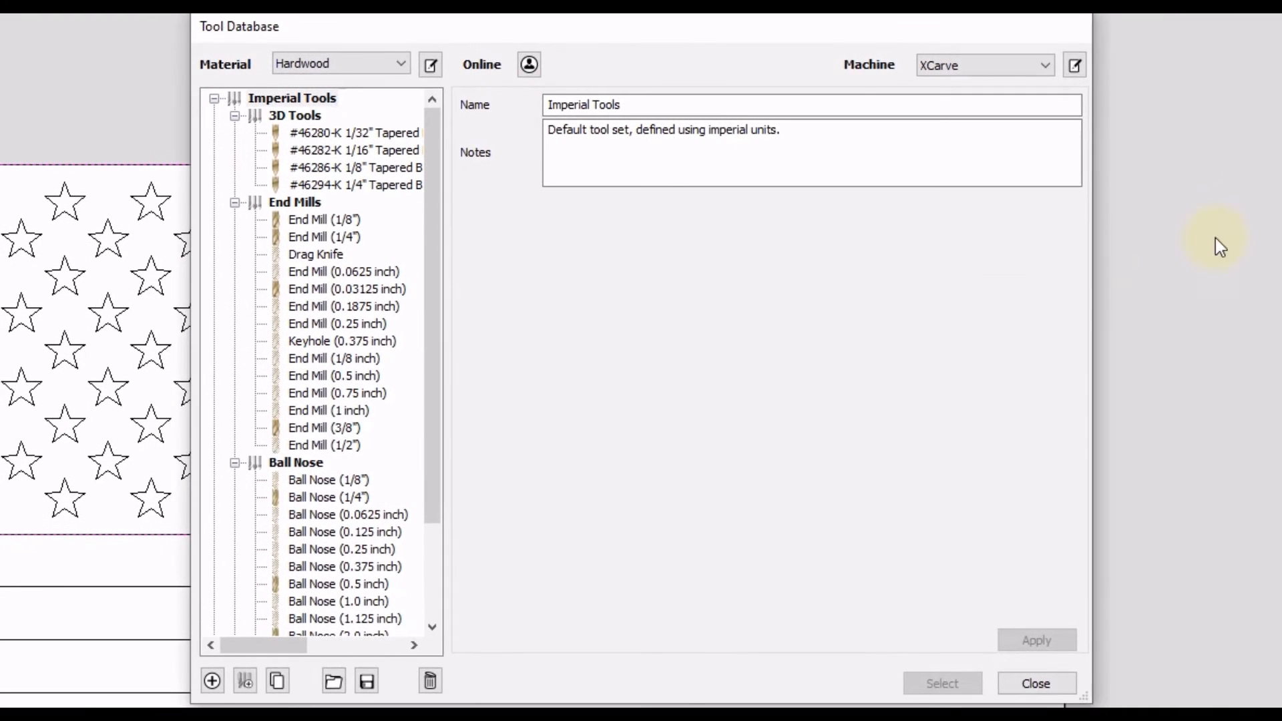
{"action": "left_click", "coordinate": [354, 290]}
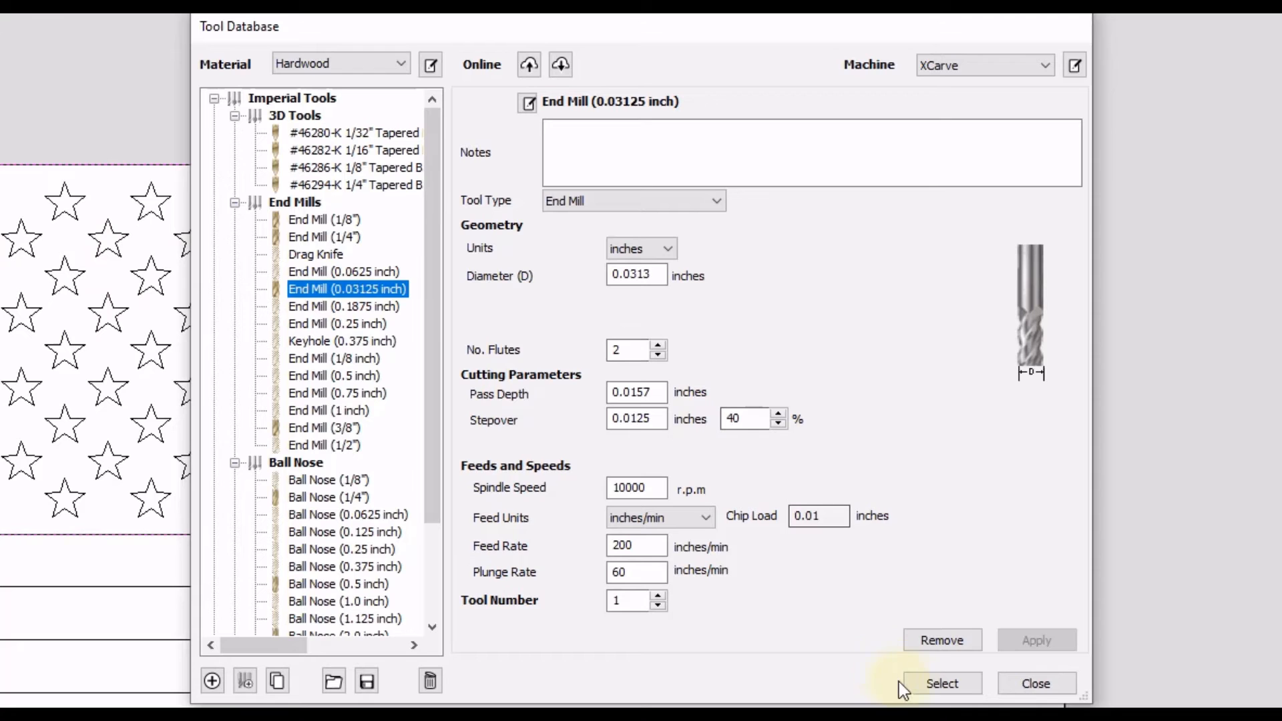
{"action": "left_click", "coordinate": [934, 684]}
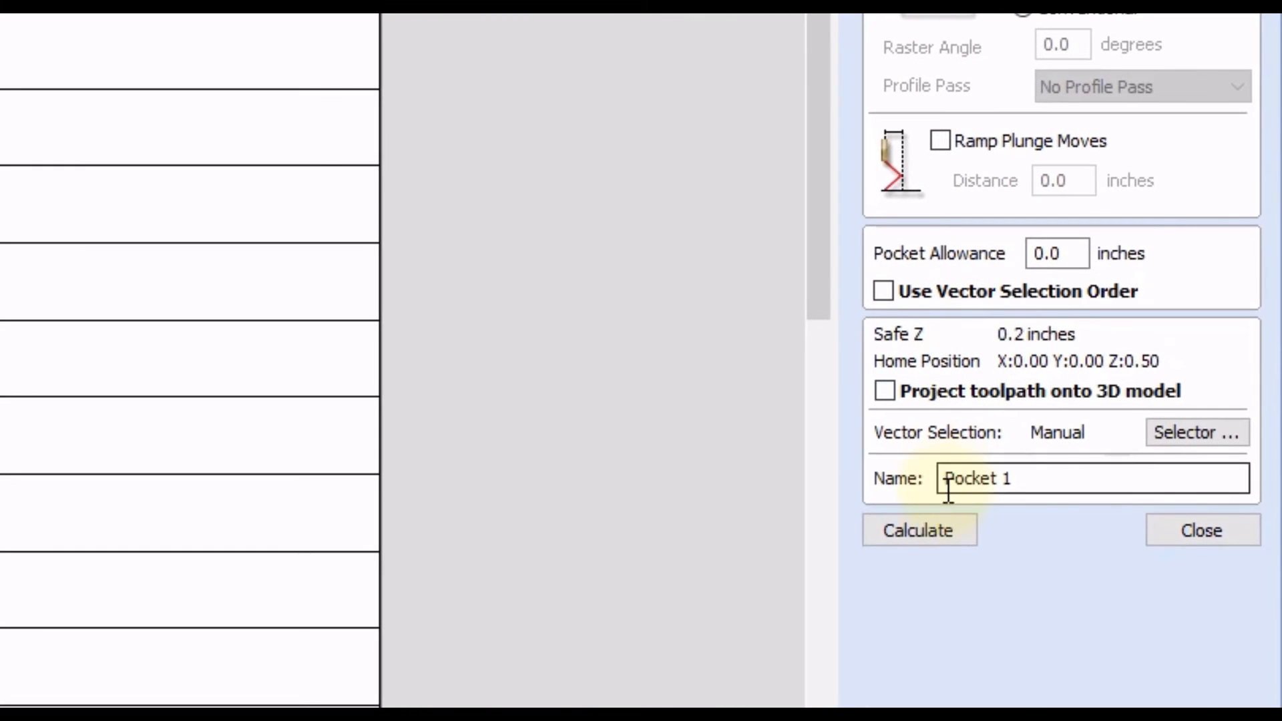
Name the pocket toolpath TEMP TOOLPATH and calculate it.
{"action": "left_click_drag", "start_coordinate": [1032, 479], "coordinate": [906, 467]}
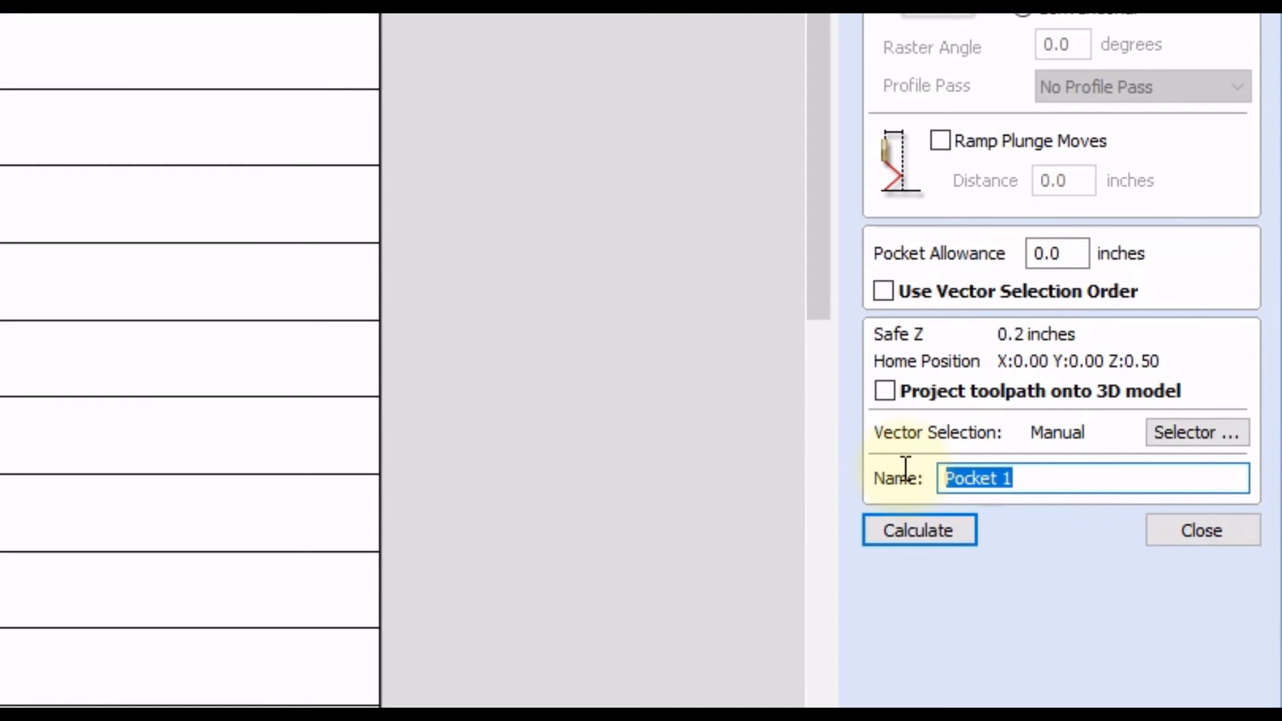
{"action": "type", "text": "TEMP "}
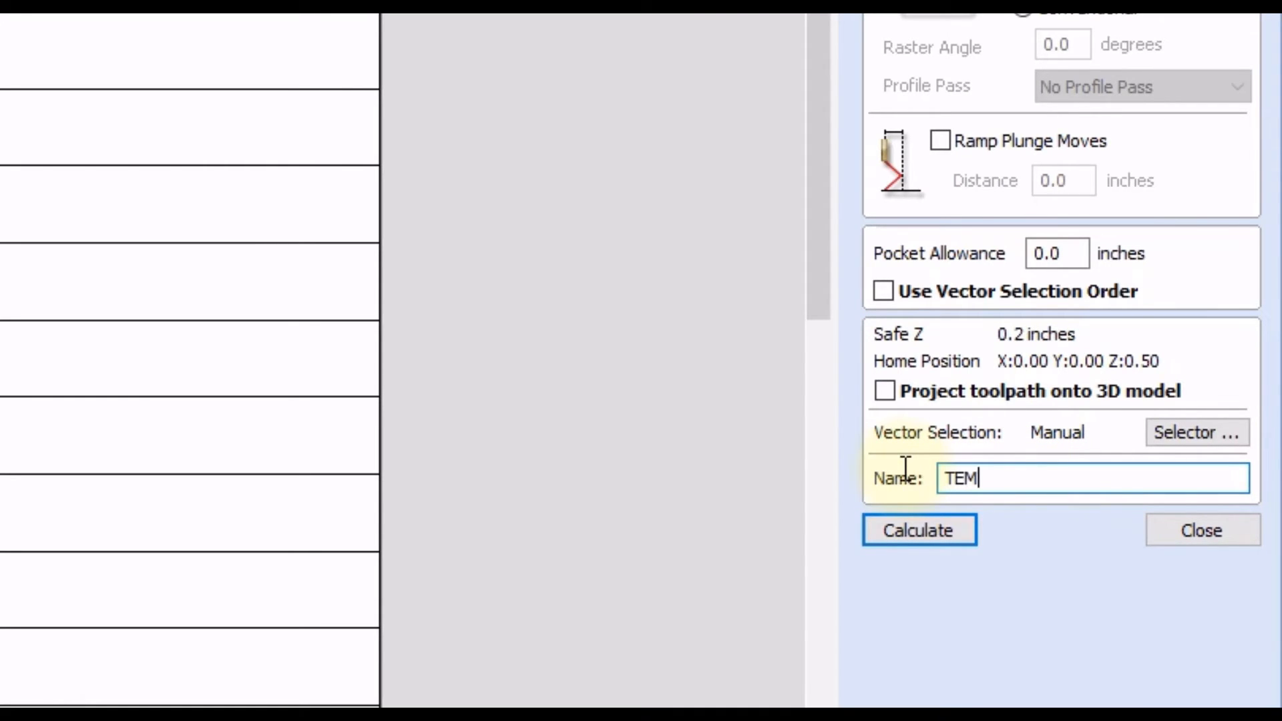
{"action": "type", "text": "TOOLPATH"}
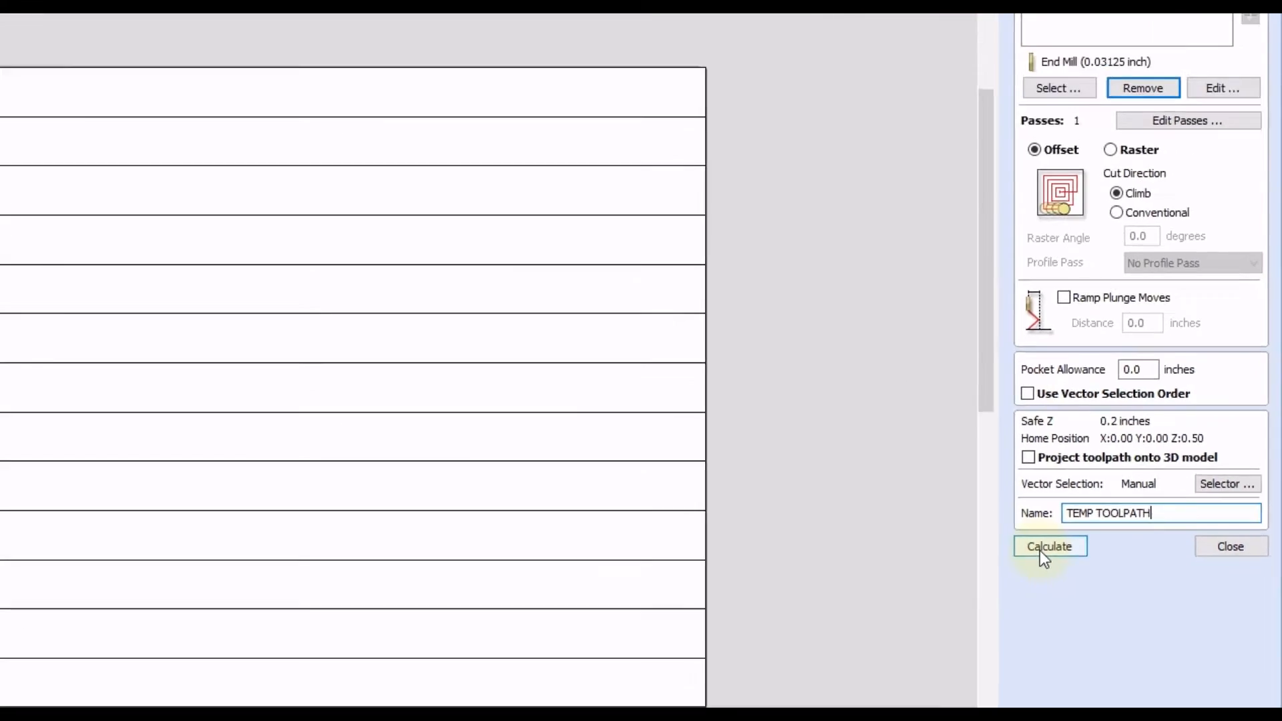
{"action": "left_click", "coordinate": [911, 535]}
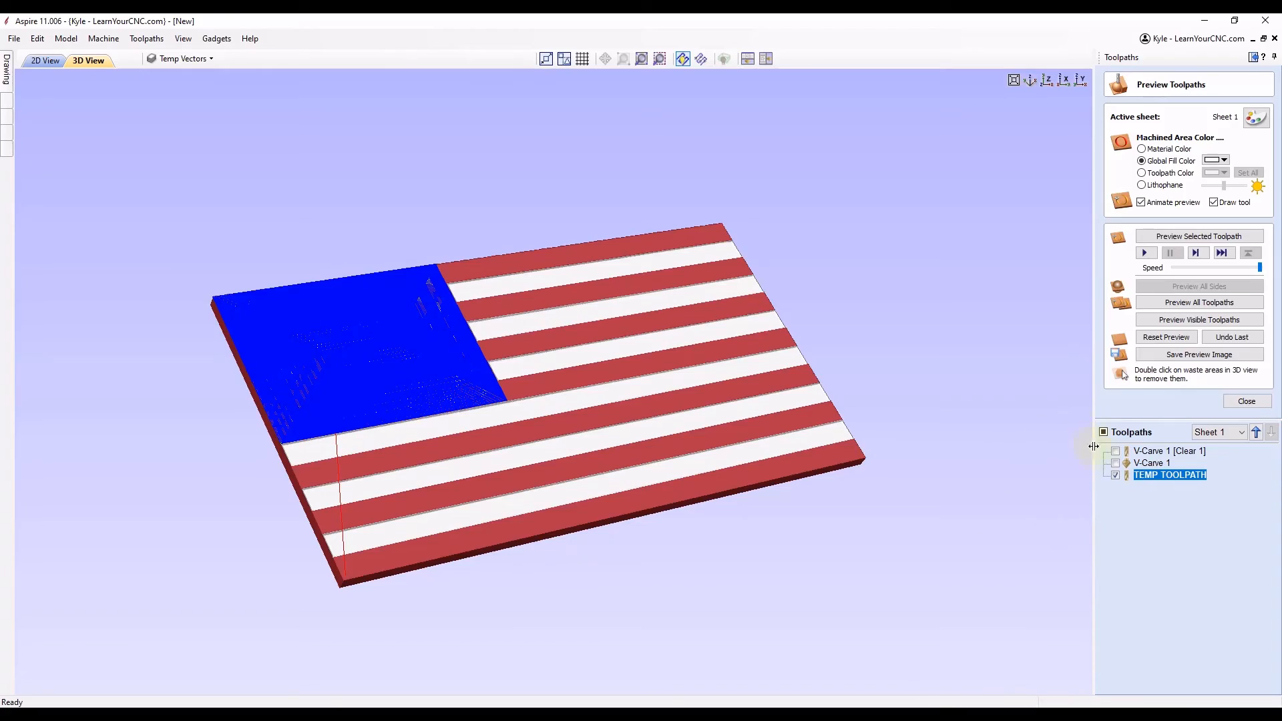
Preview the cut of TEMP TOOLPATH over the star field on the 3D flag.
{"action": "scroll", "coordinate": [426, 370], "scroll_direction": "up", "scroll_amount": 5}
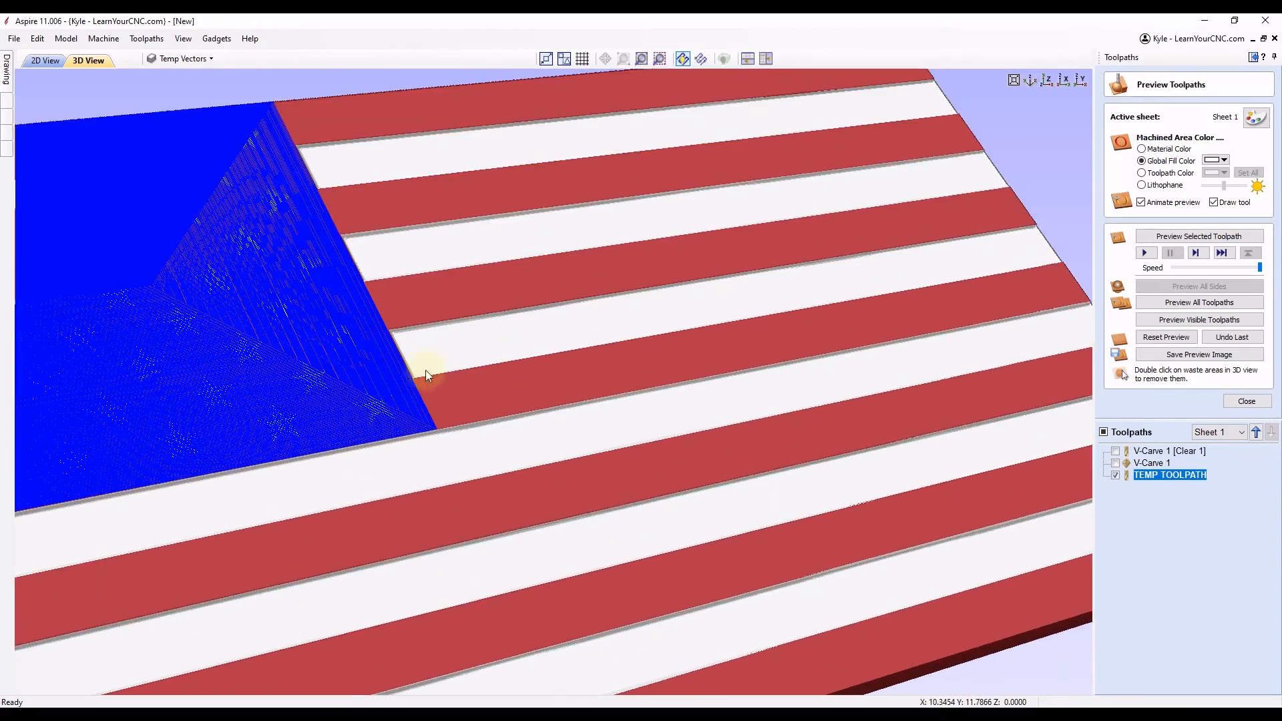
{"action": "scroll", "coordinate": [426, 370], "scroll_direction": "up", "scroll_amount": 6}
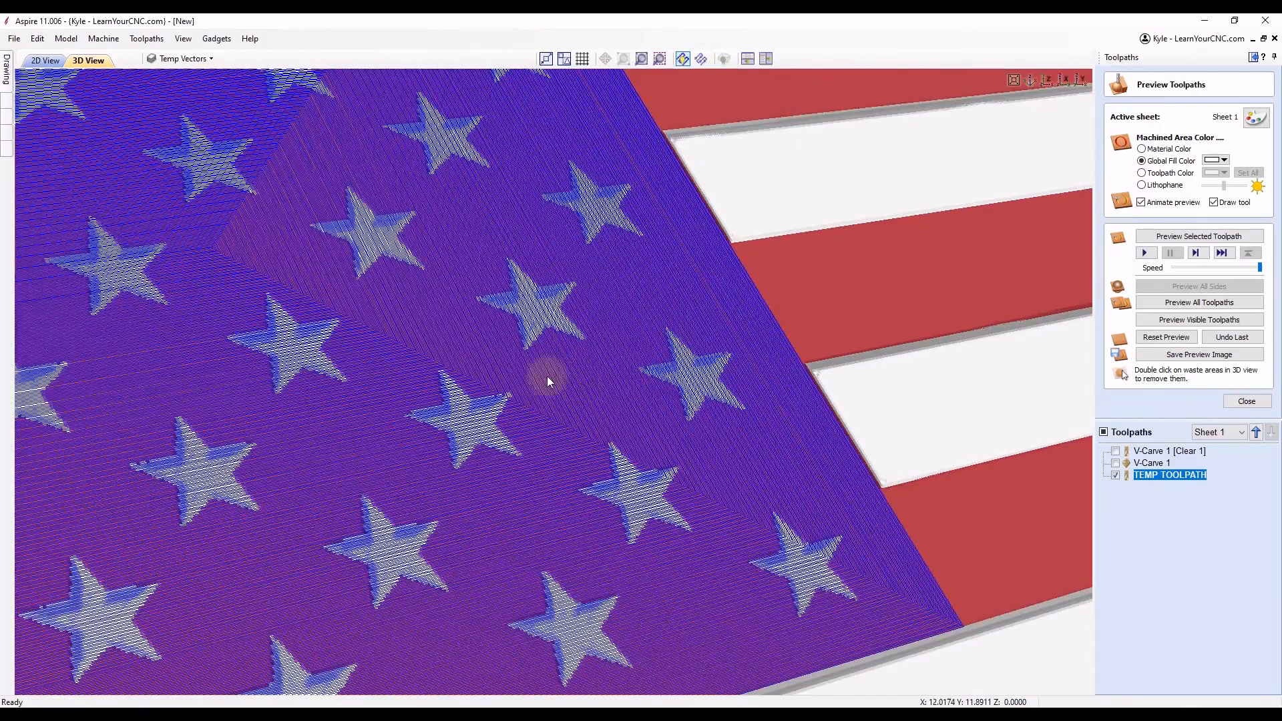
{"action": "scroll", "coordinate": [547, 375], "scroll_direction": "down", "scroll_amount": 10}
{"action": "scroll", "coordinate": [668, 367], "scroll_direction": "up", "scroll_amount": 1}
{"action": "right_click_drag", "start_coordinate": [643, 357], "coordinate": [638, 357]}
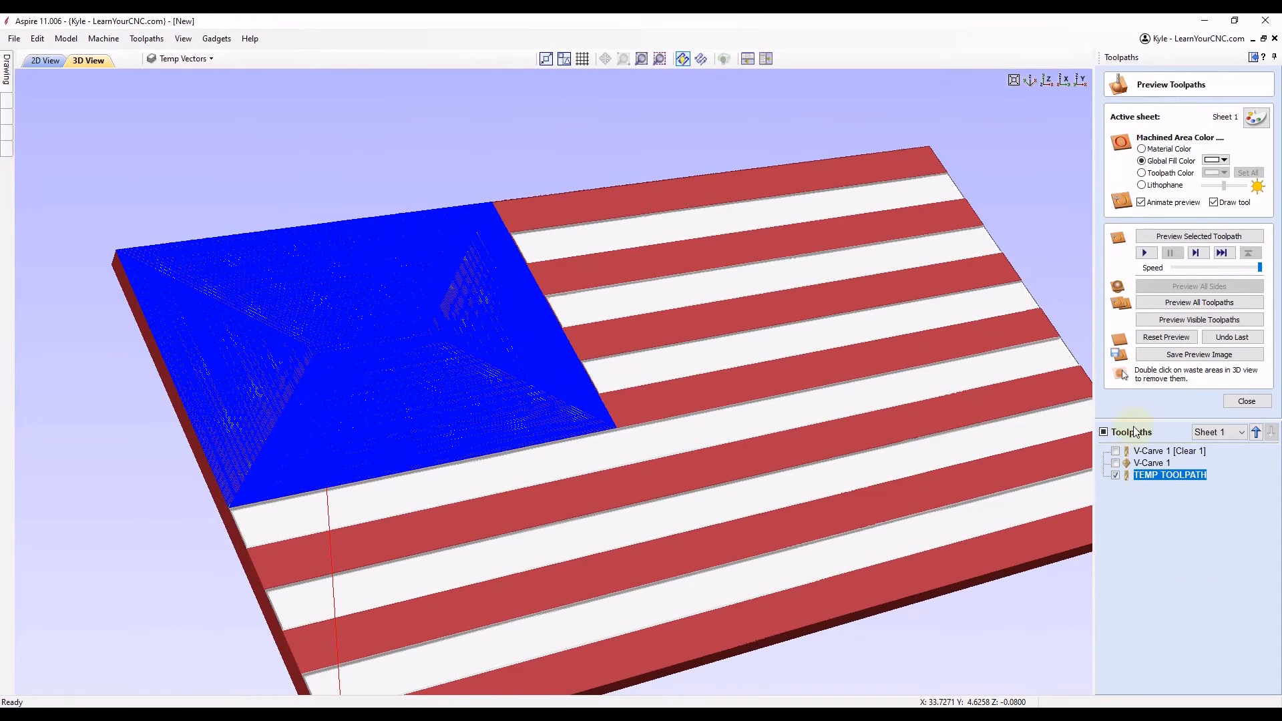
{"action": "left_click", "coordinate": [1180, 238]}
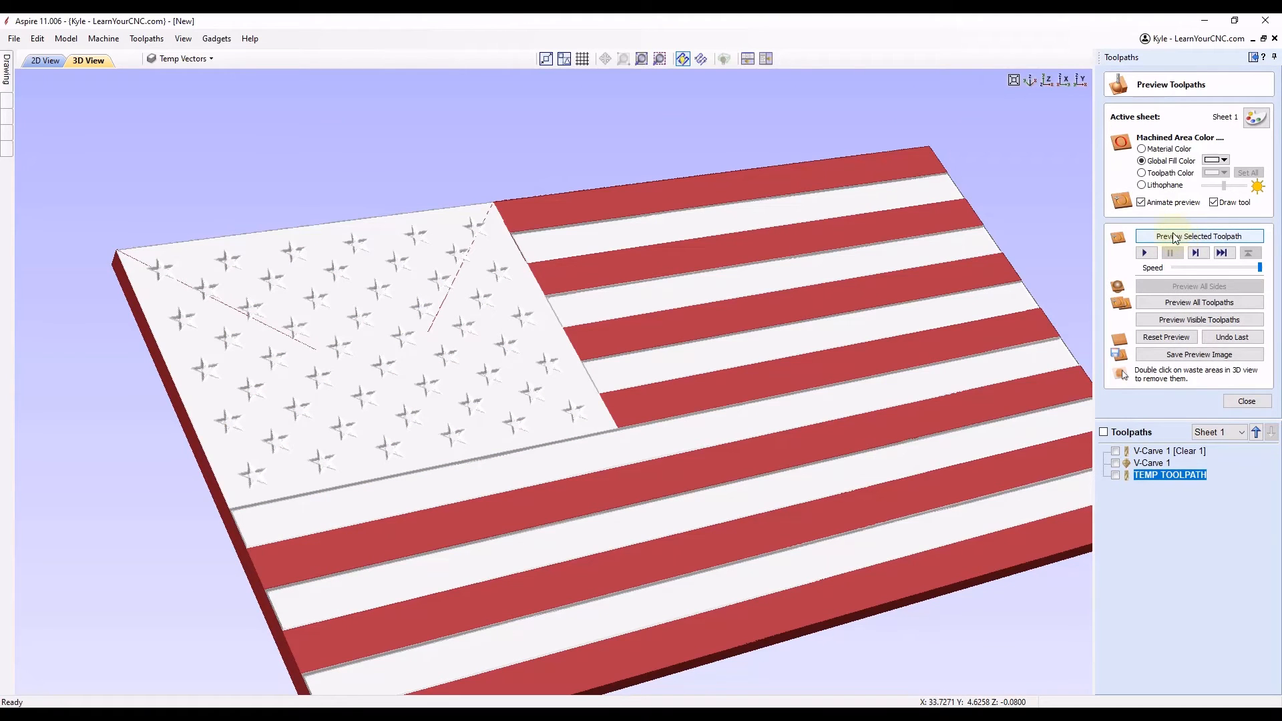
{"action": "mouse_move", "coordinate": [561, 378]}
{"action": "left_mouse_down"}
{"action": "mouse_move", "coordinate": [484, 414]}
{"action": "mouse_move", "coordinate": [415, 392]}
{"action": "mouse_move", "coordinate": [561, 398]}
{"action": "left_mouse_up"}
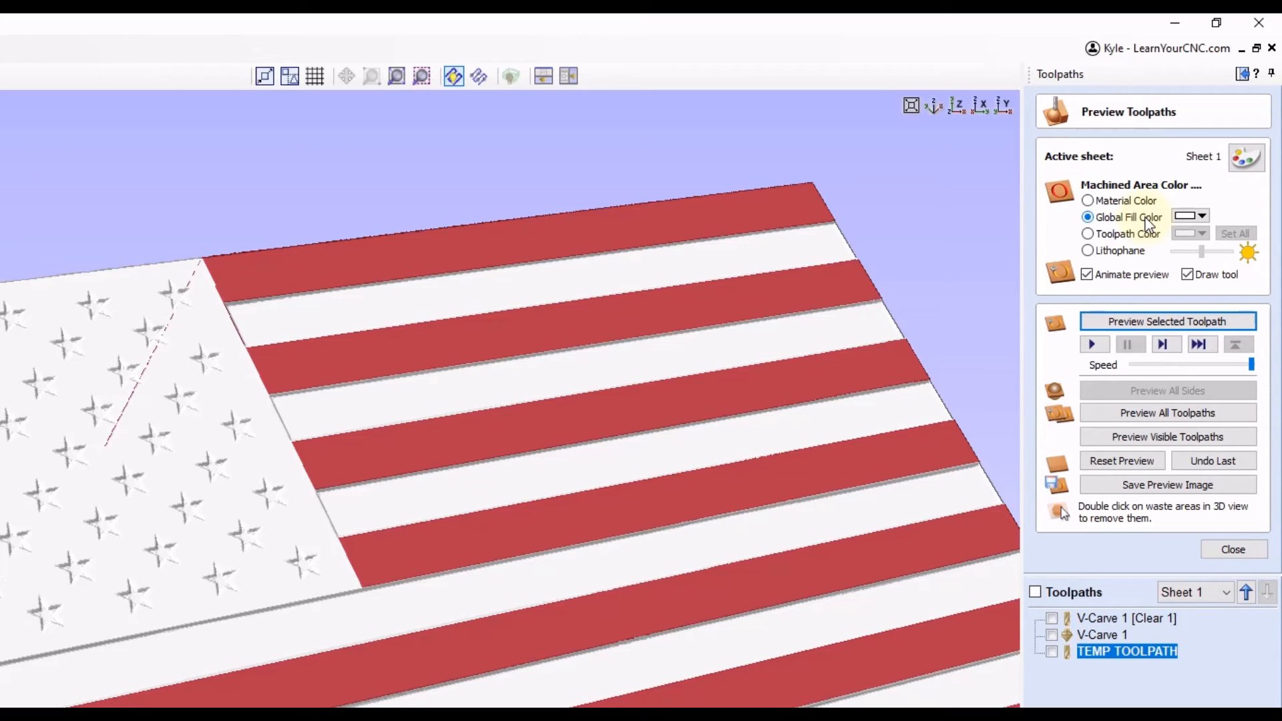
Switch the machined area color to Toolpath Color and open the custom RGB settings for TEMP TOOLPATH's color.
{"action": "left_click", "coordinate": [1112, 239]}
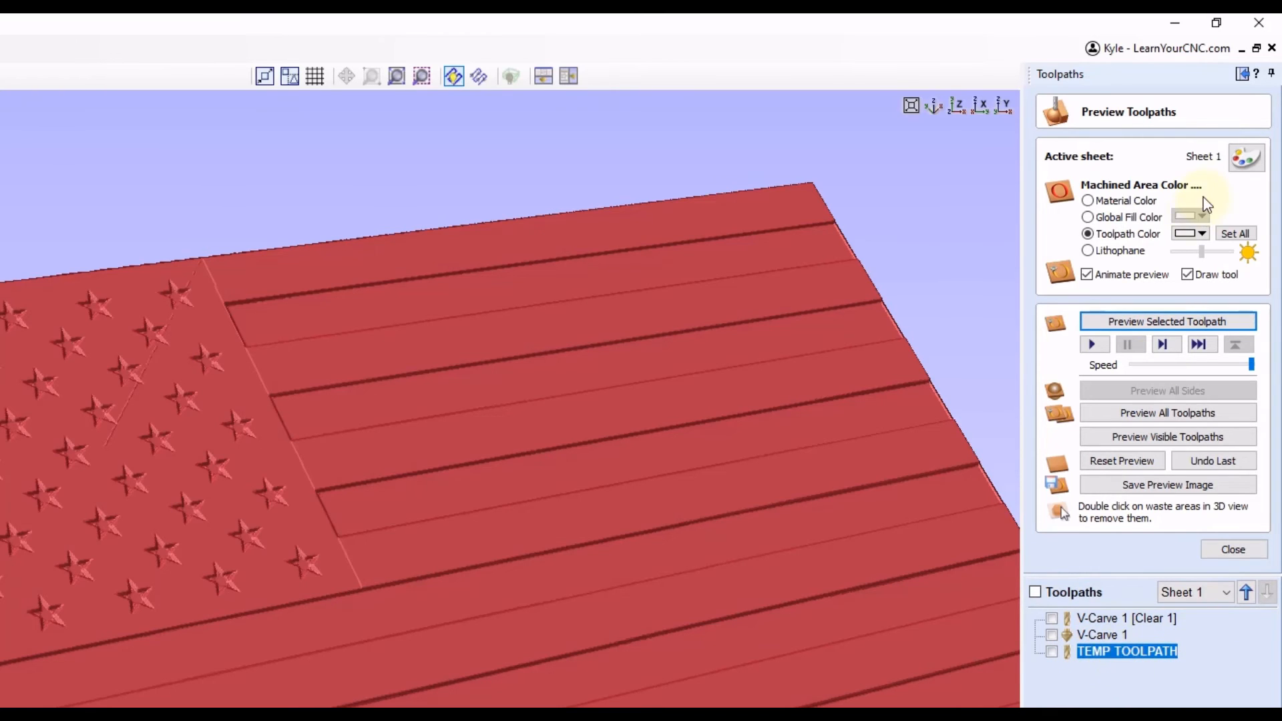
{"action": "left_click", "coordinate": [1199, 243]}
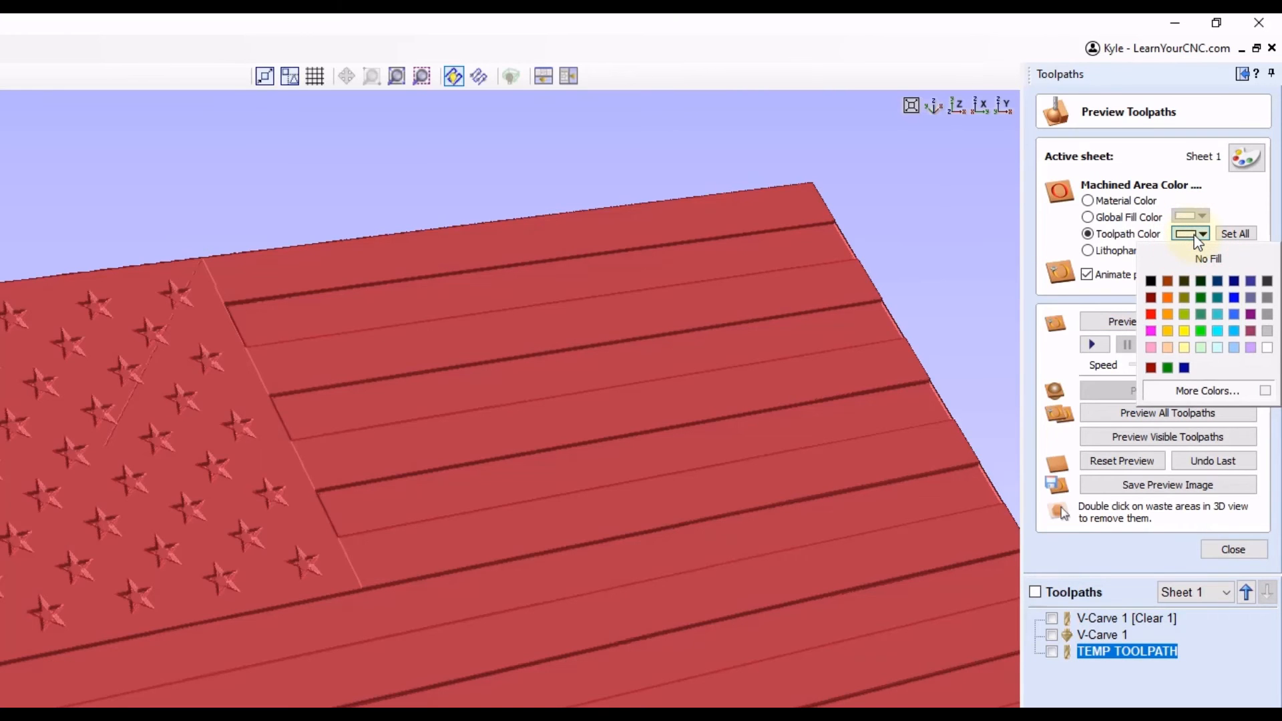
{"action": "left_click", "coordinate": [1195, 391]}
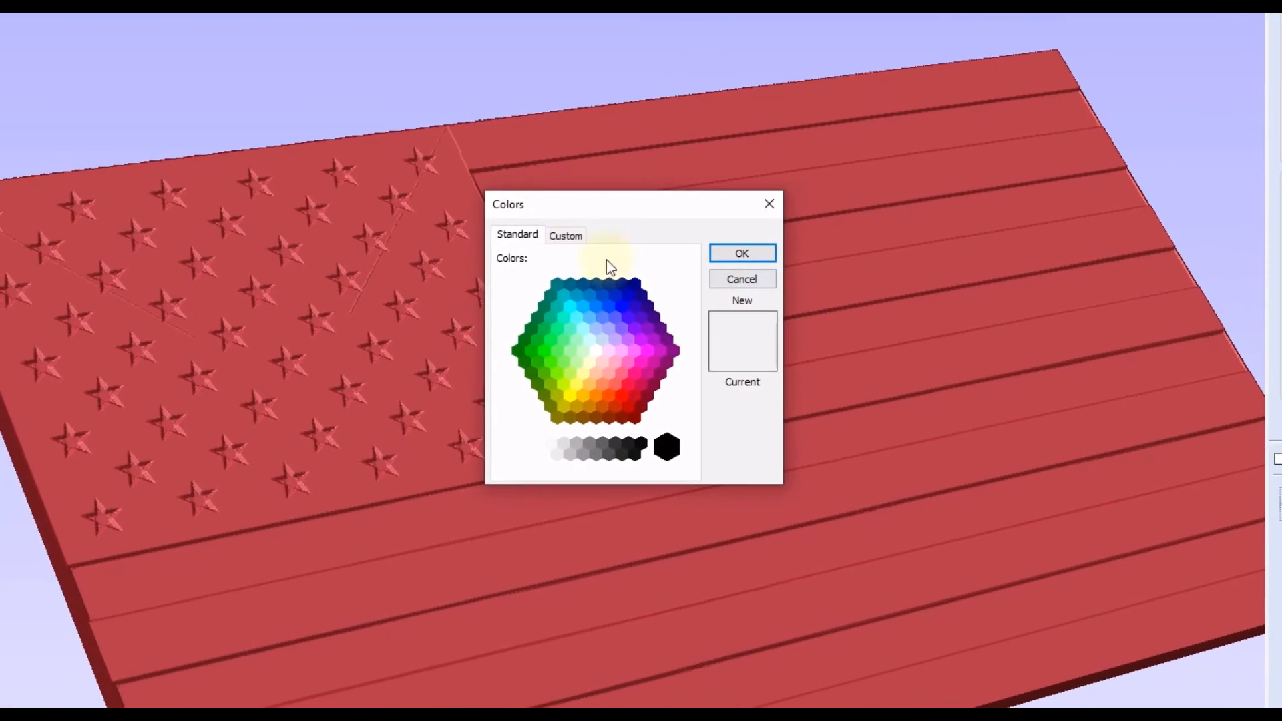
{"action": "left_click", "coordinate": [560, 239]}
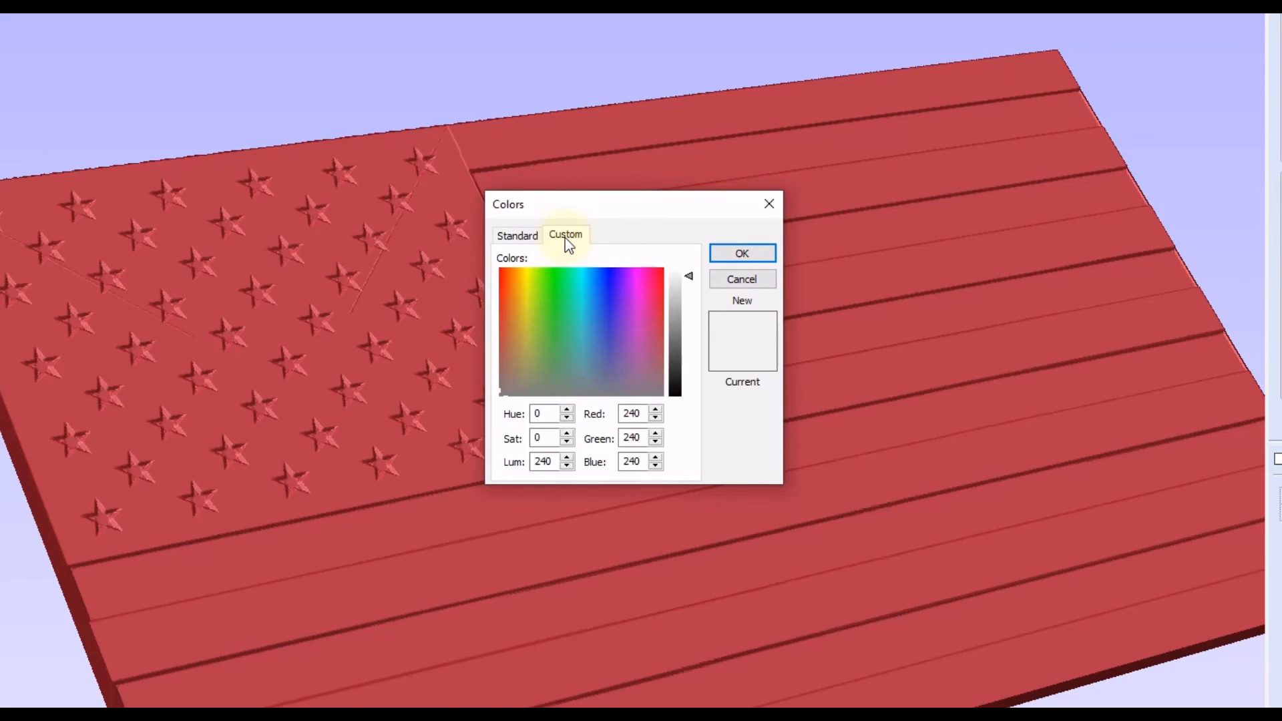
{"action": "left_click", "coordinate": [625, 415]}
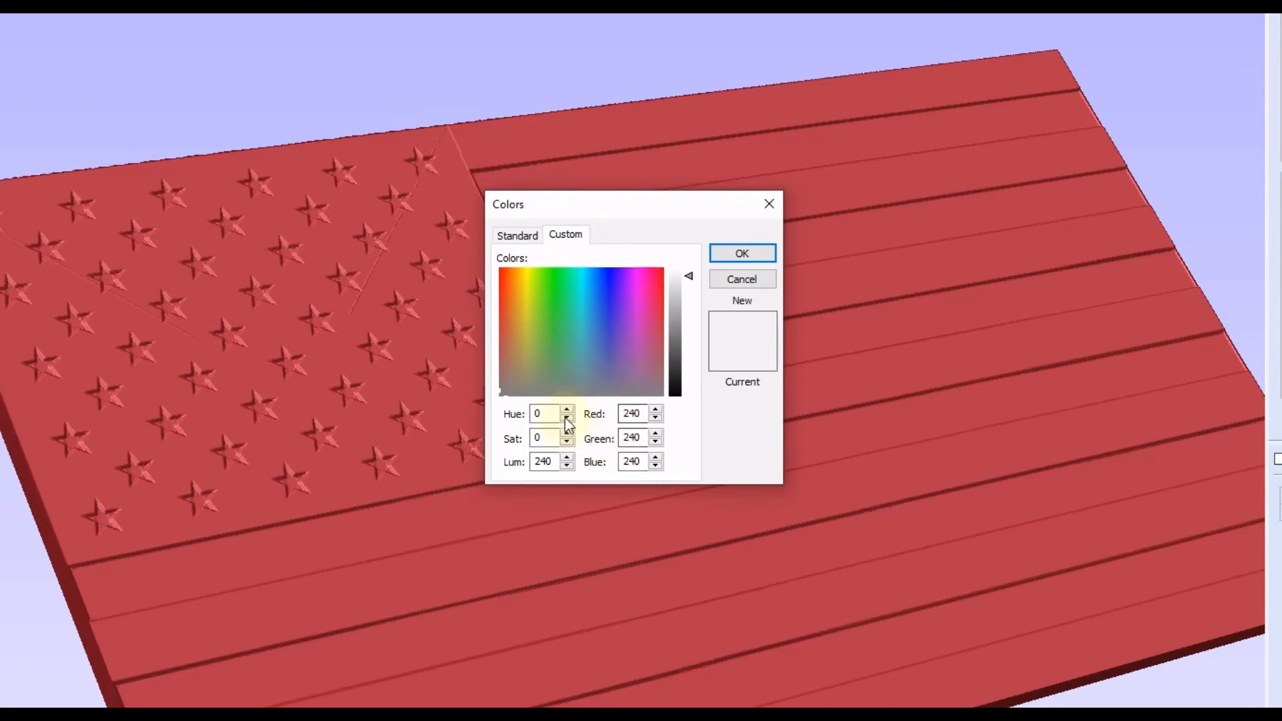
Switch to the flag color web page beside the Colors dialog and look up the RGB values of American Blue.
{"action": "left_click", "coordinate": [53, 720]}
{"action": "left_click", "coordinate": [60, 709]}
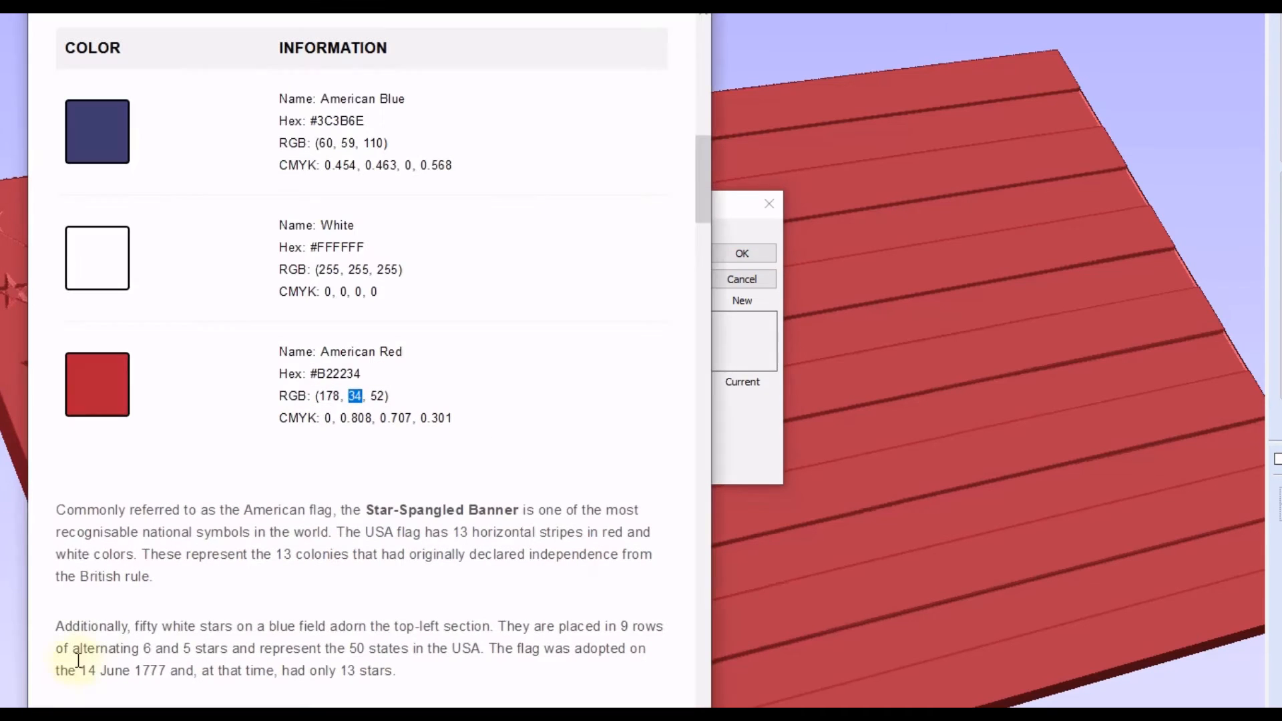
{"action": "left_click_drag", "start_coordinate": [468, 1], "coordinate": [289, 18]}
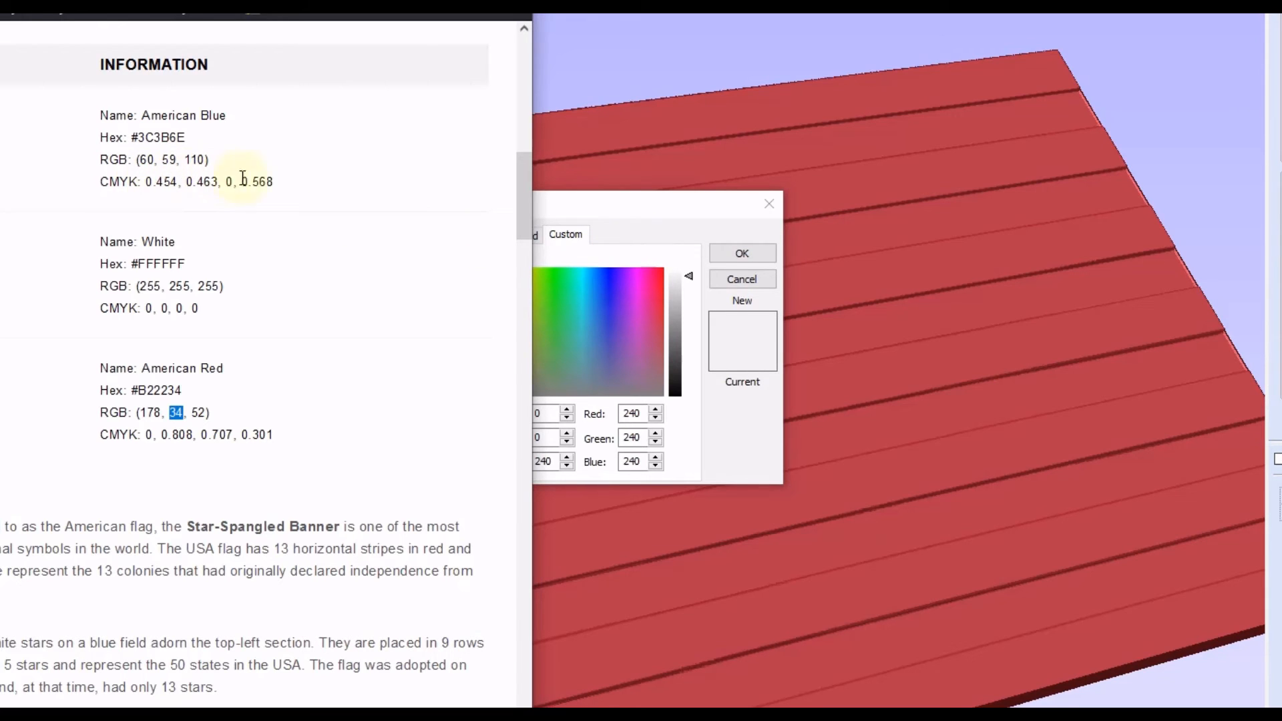
Set TEMP TOOLPATH's custom color to red 60, green 59, blue 110 and apply it.
{"action": "left_click", "coordinate": [648, 215]}
{"action": "double_click", "coordinate": [633, 414]}
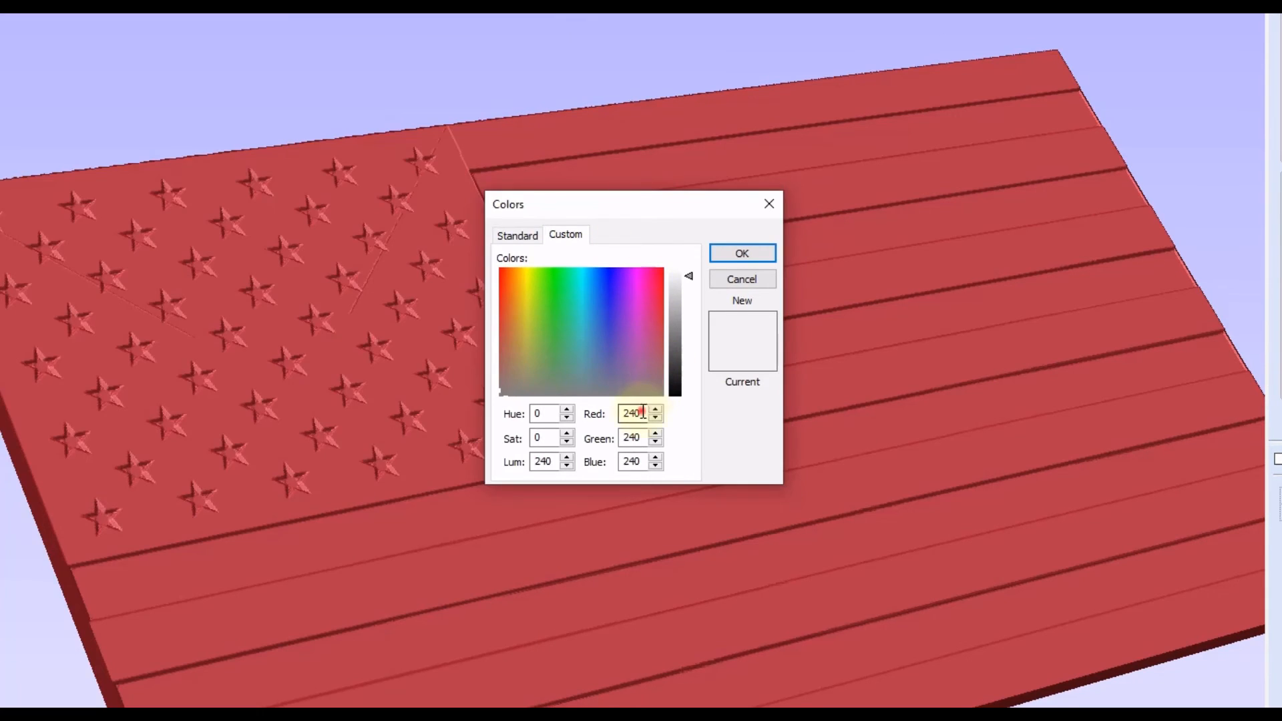
{"action": "type", "text": "60"}
{"action": "double_click", "coordinate": [633, 437]}
{"action": "type", "text": "59"}
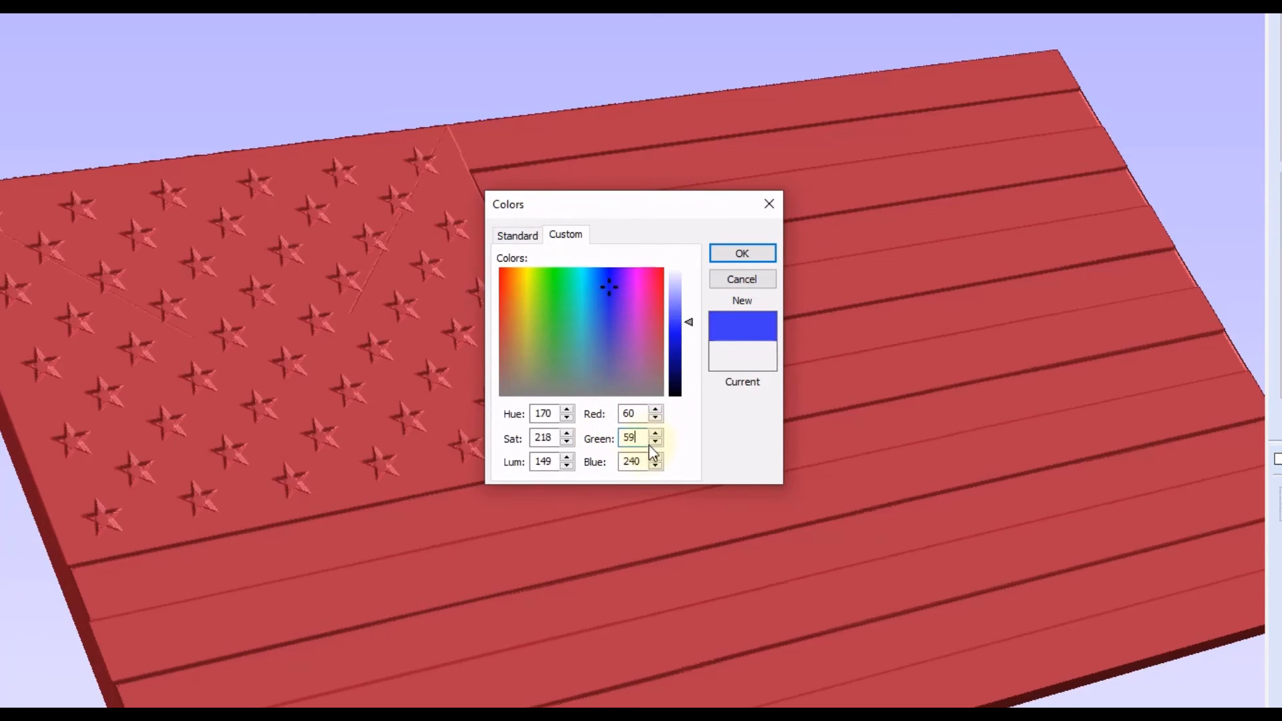
{"action": "left_click", "coordinate": [641, 461]}
{"action": "type", "text": "110"}
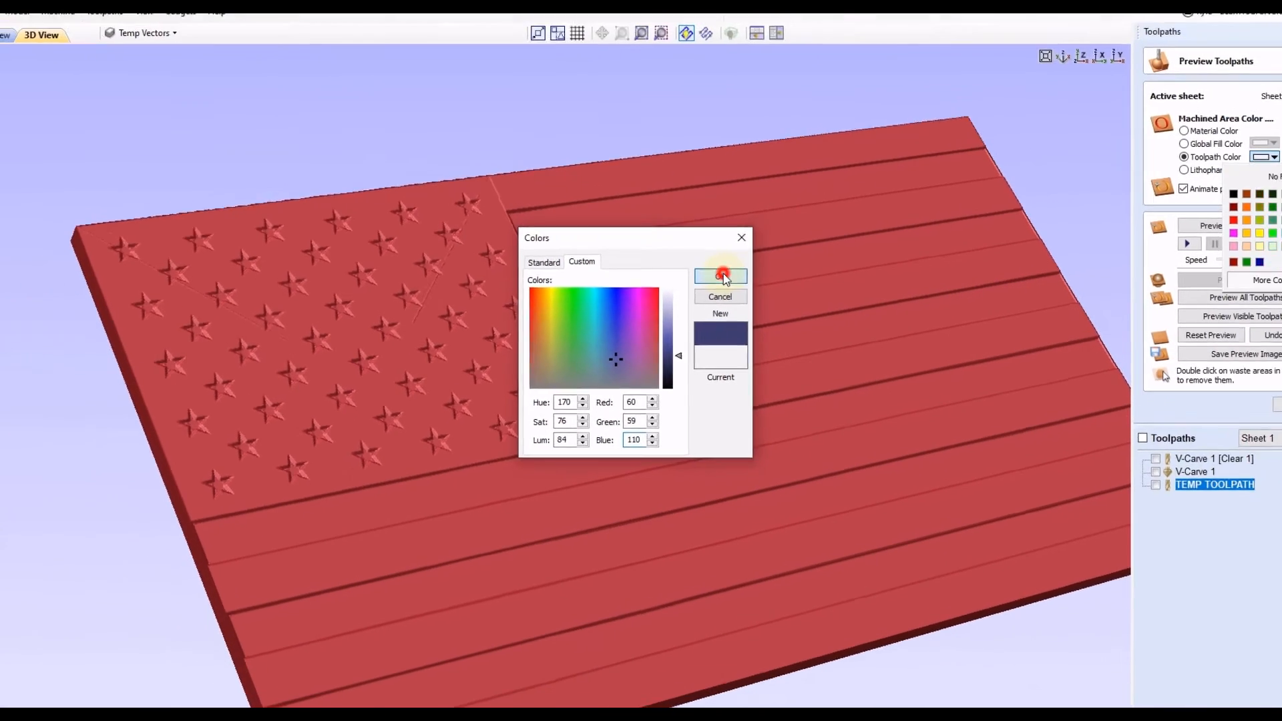
{"action": "left_click", "coordinate": [745, 255]}
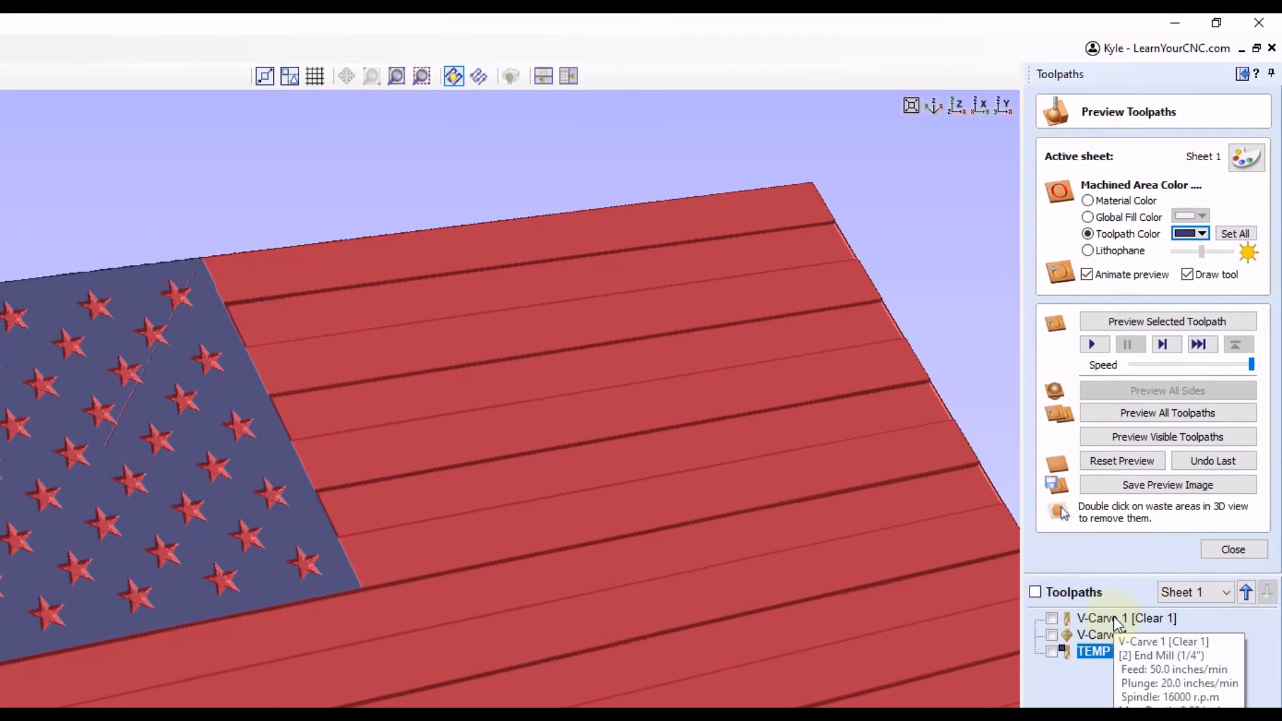
Set the toolpath color of both V-Carve 1 [Clear 1] and V-Carve 1 to white.
{"action": "left_click", "coordinate": [1114, 619]}
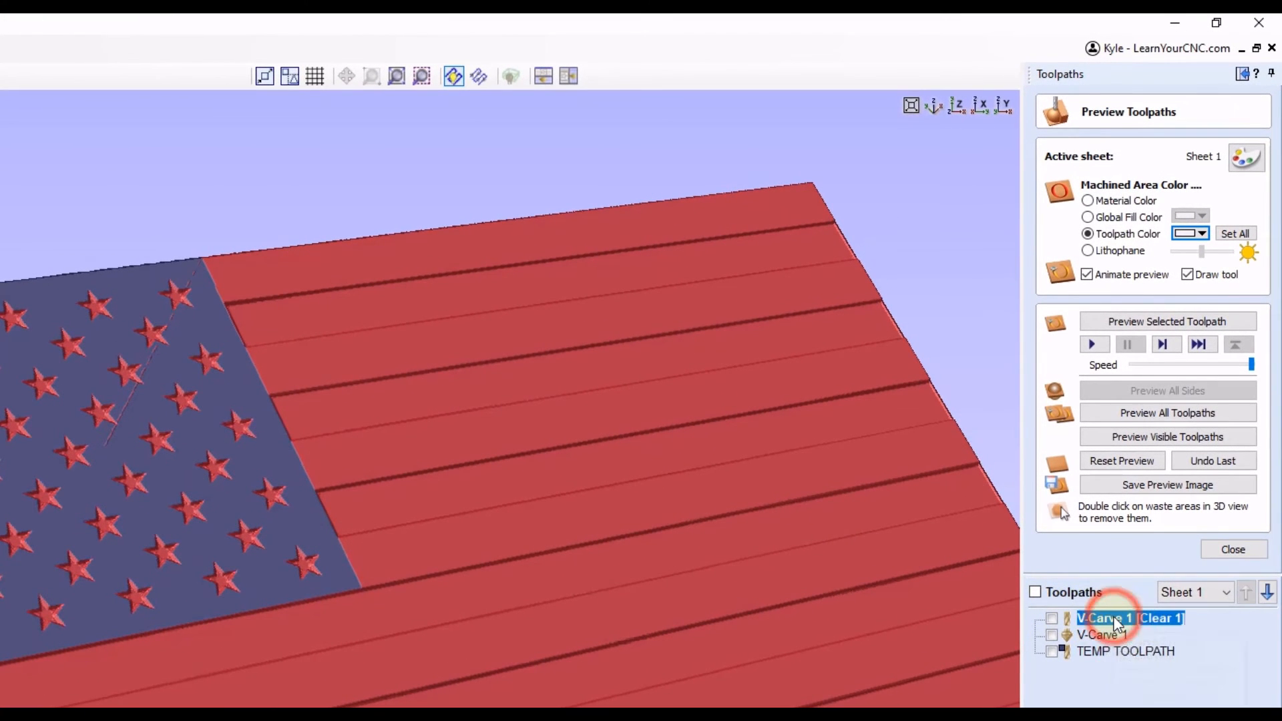
{"action": "left_click", "coordinate": [1203, 235]}
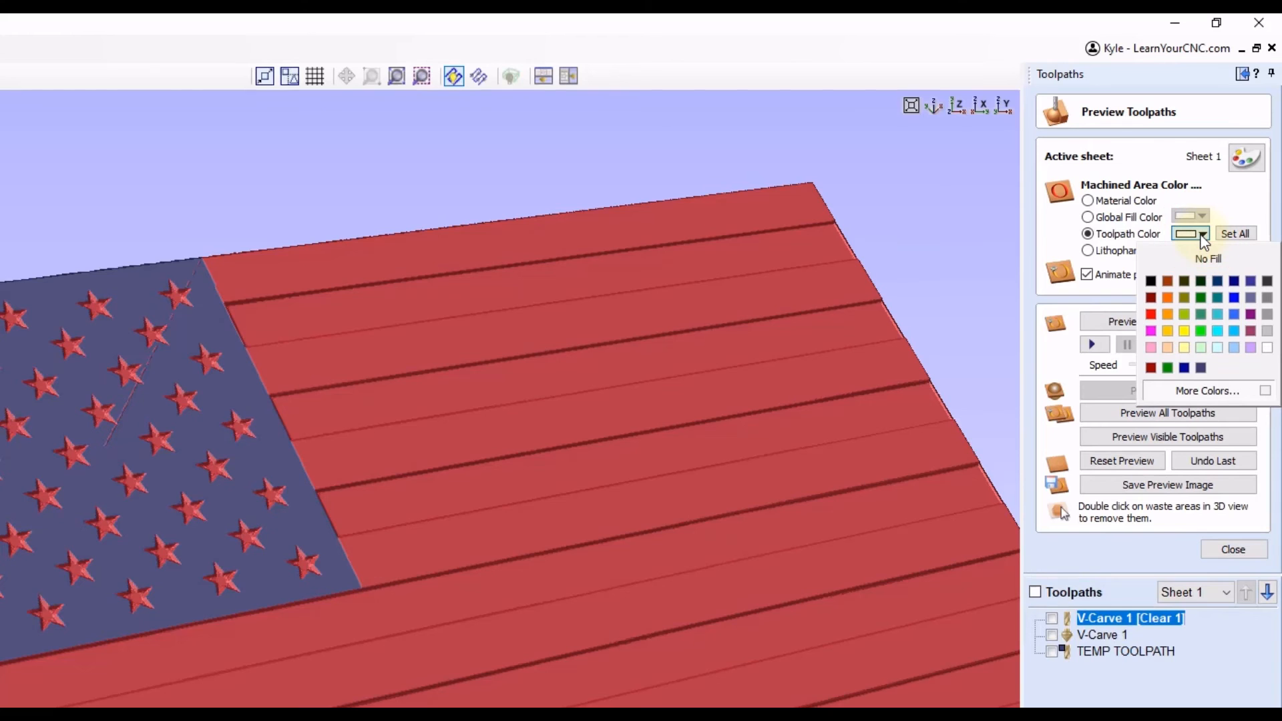
{"action": "left_click", "coordinate": [1266, 348]}
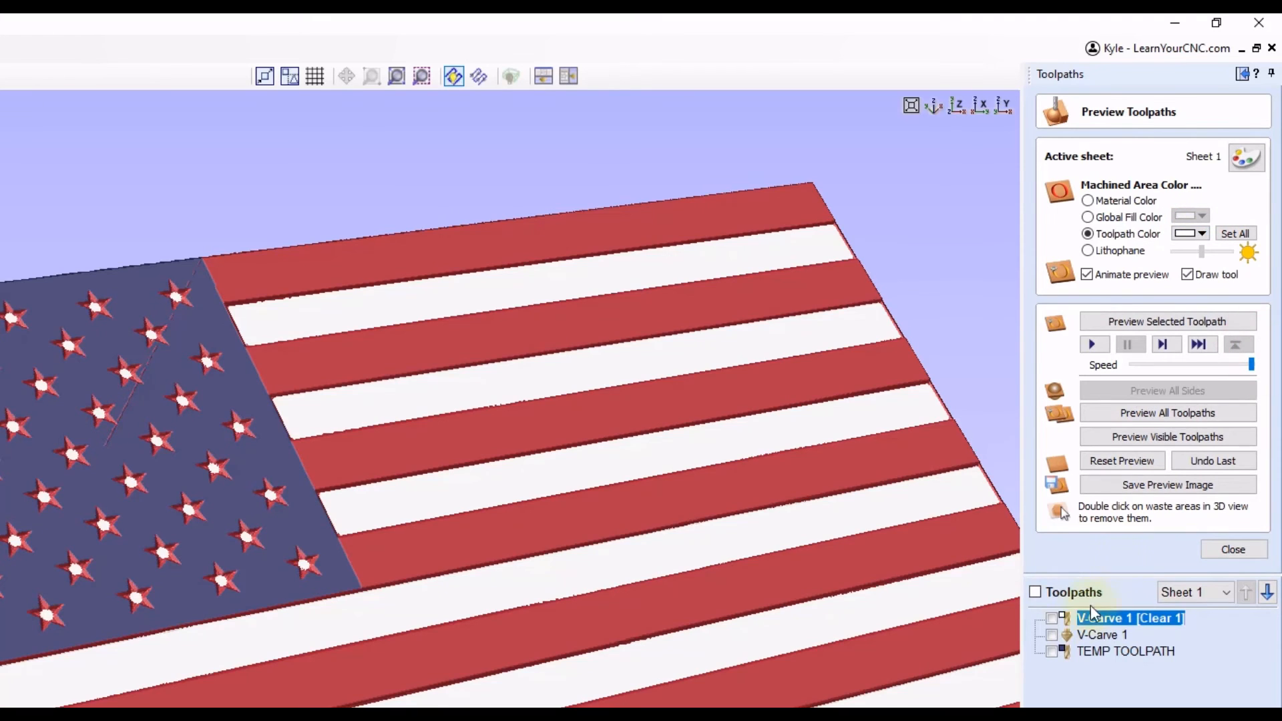
{"action": "mouse_move", "coordinate": [1097, 643]}
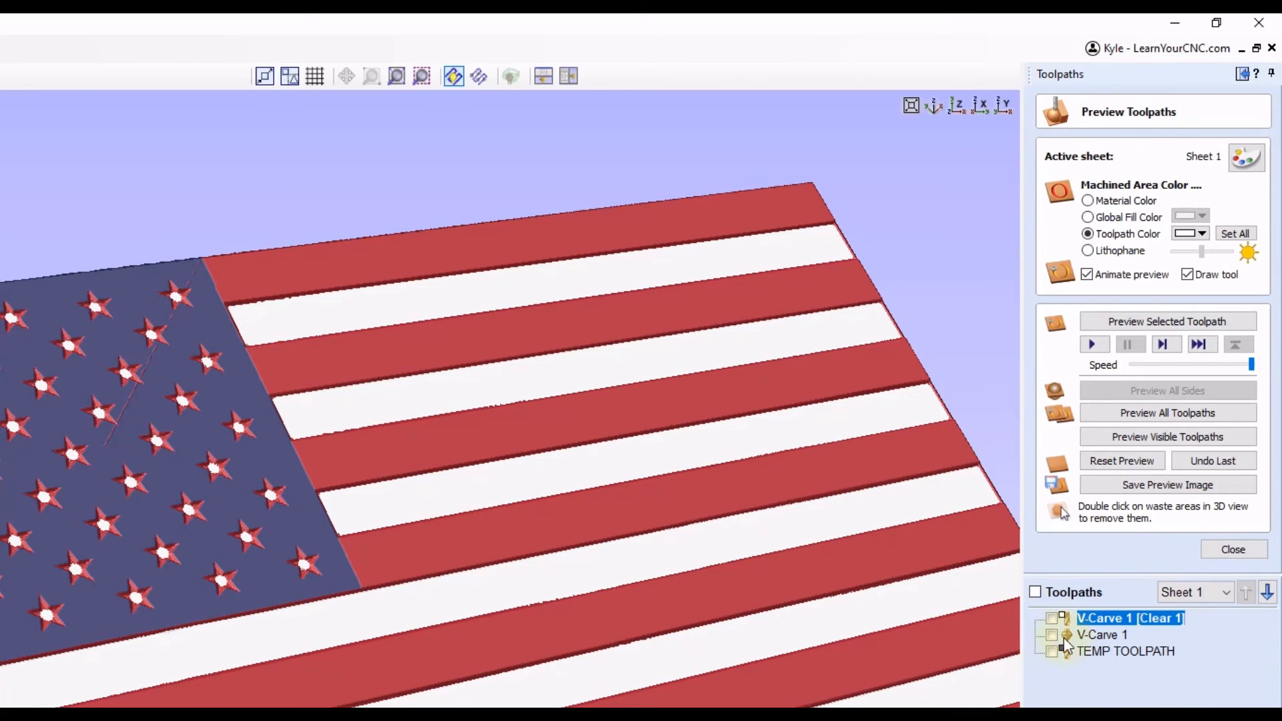
{"action": "left_click", "coordinate": [1102, 643]}
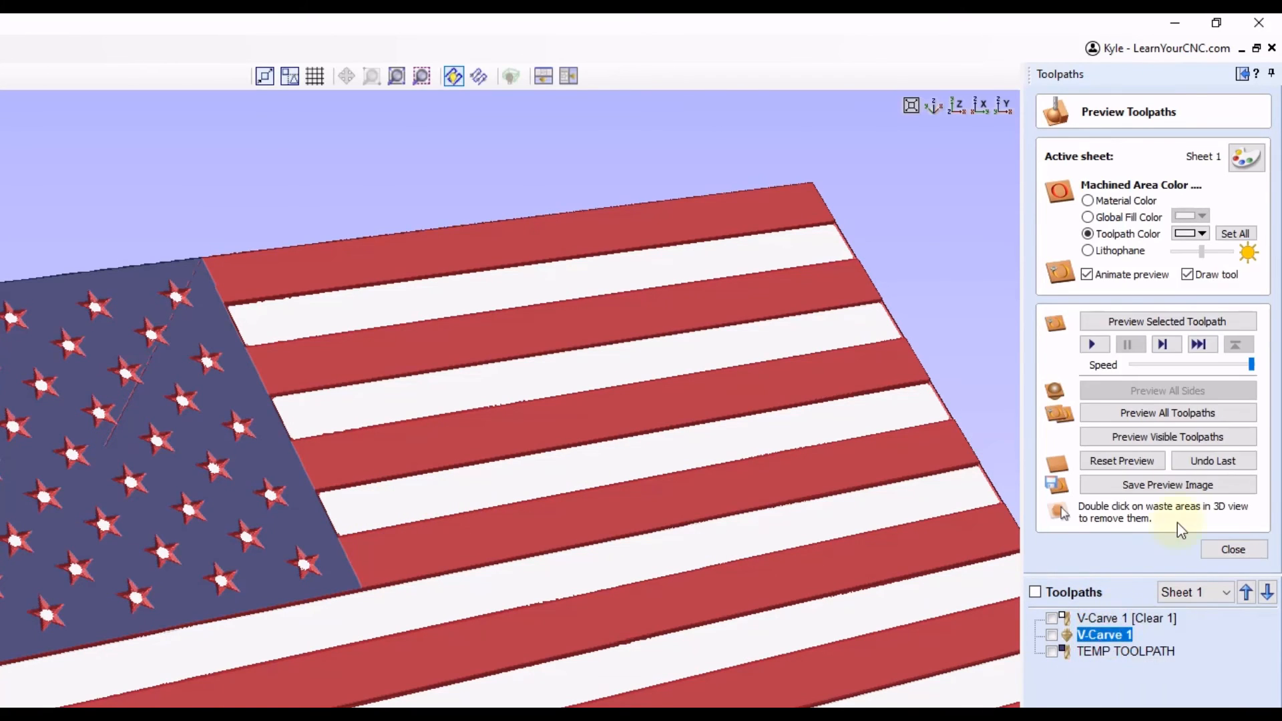
{"action": "left_click", "coordinate": [1207, 232]}
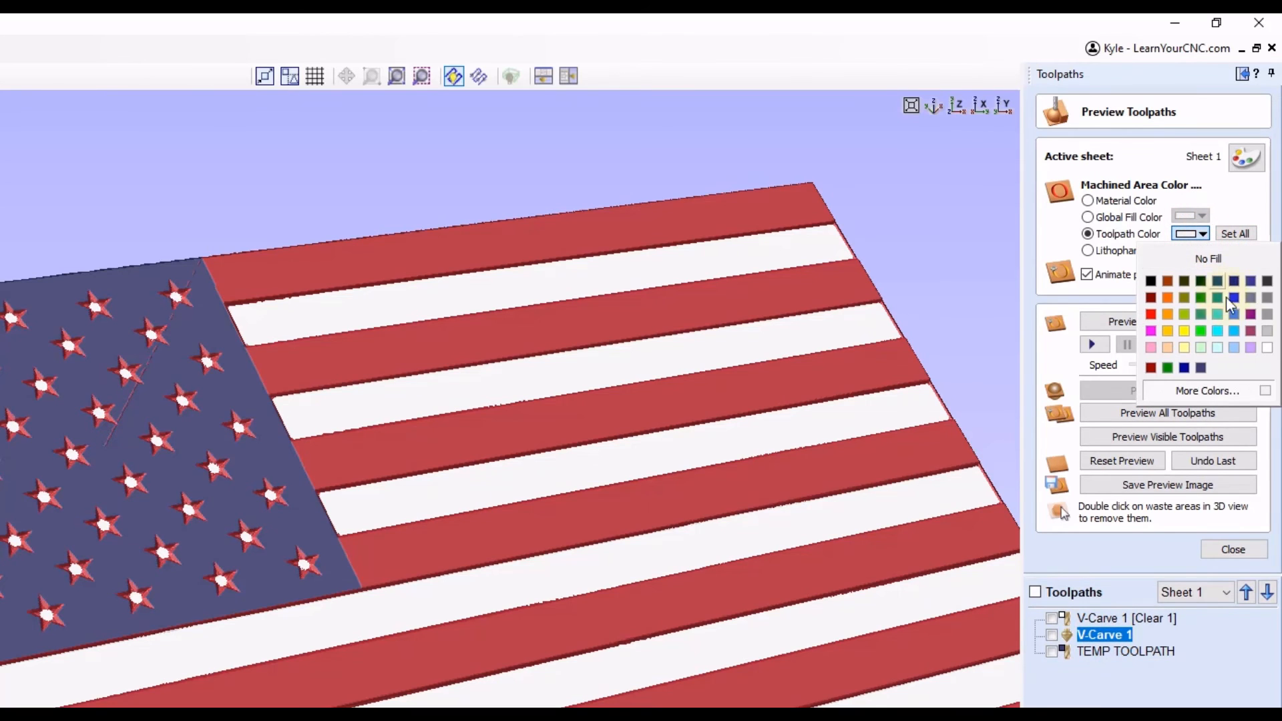
{"action": "left_click", "coordinate": [1266, 348]}
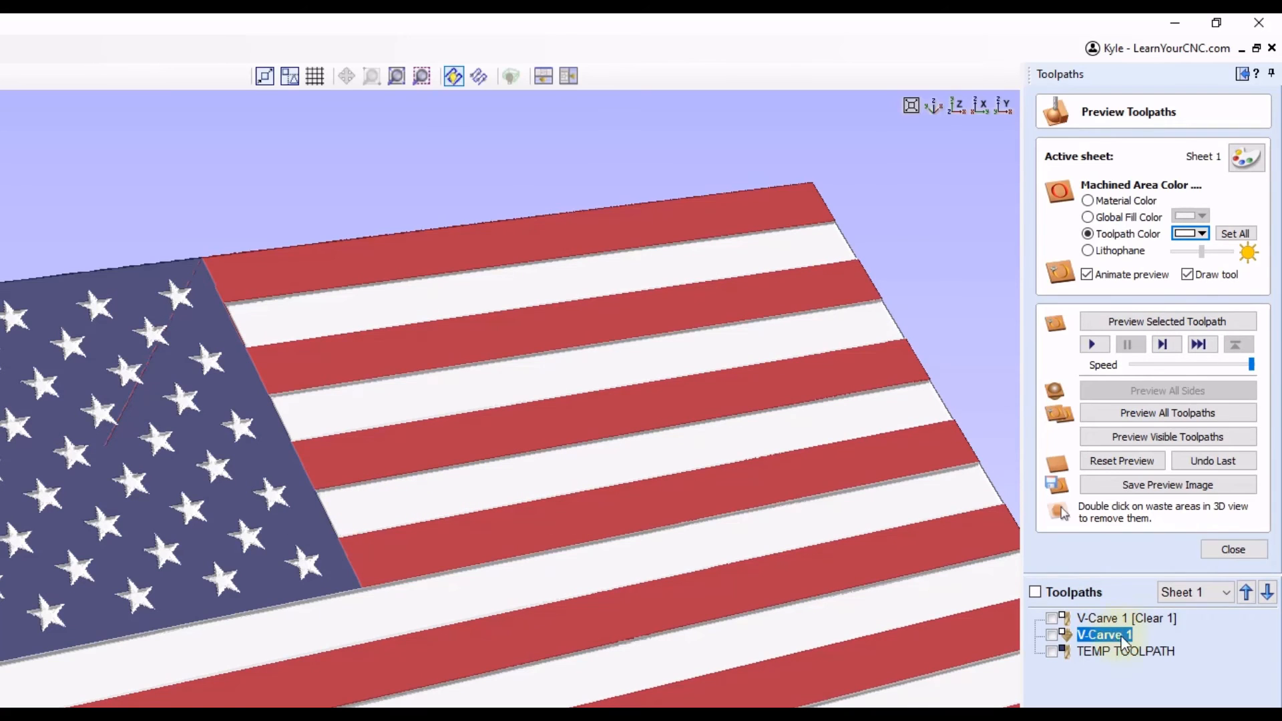
{"action": "mouse_move", "coordinate": [1061, 631]}
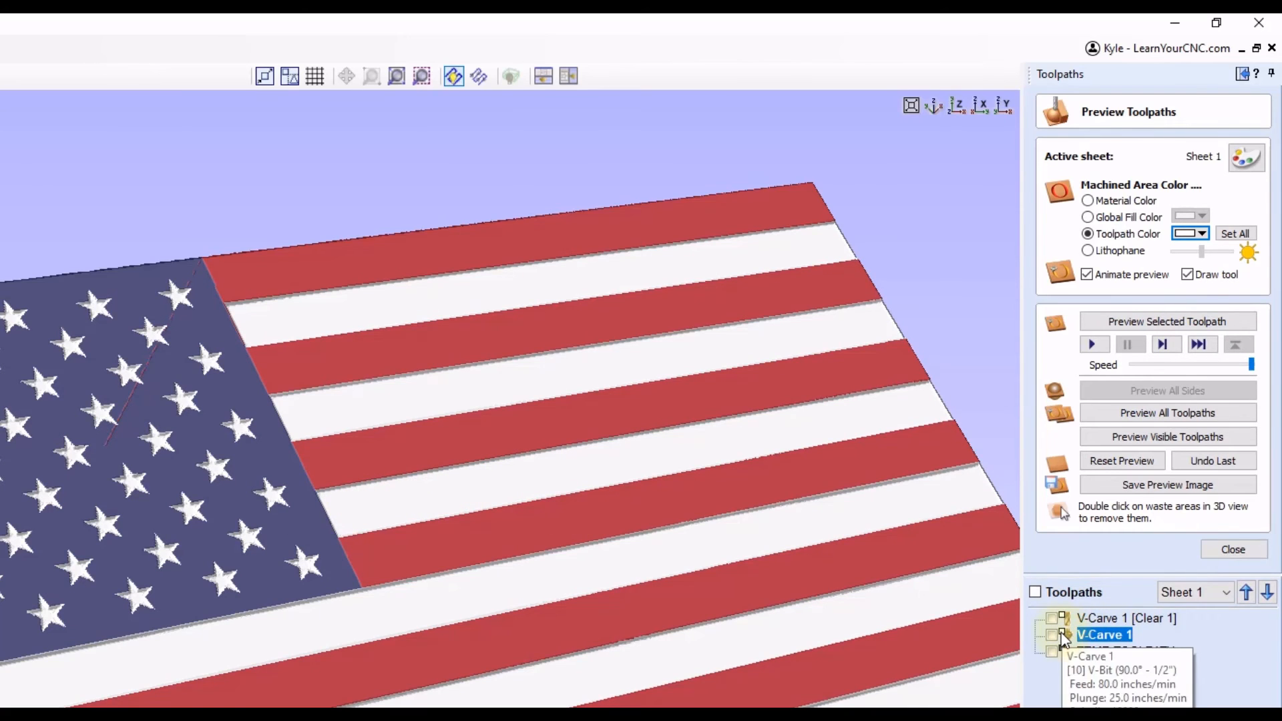
Add the End Mill (1/4") from the tool database to TEMP TOOLPATH's tools and recalculate it.
{"action": "scroll", "coordinate": [83, 371], "scroll_direction": "up", "scroll_amount": 5}
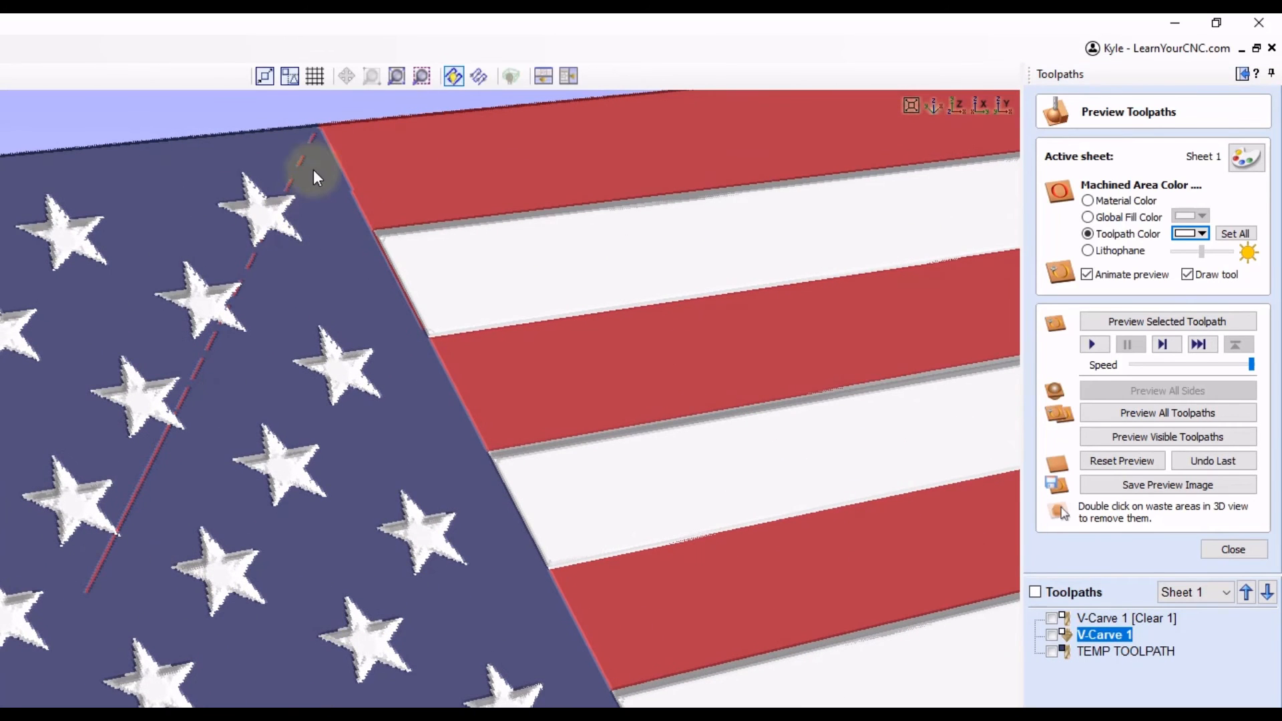
{"action": "scroll", "coordinate": [206, 269], "scroll_direction": "down", "scroll_amount": 6}
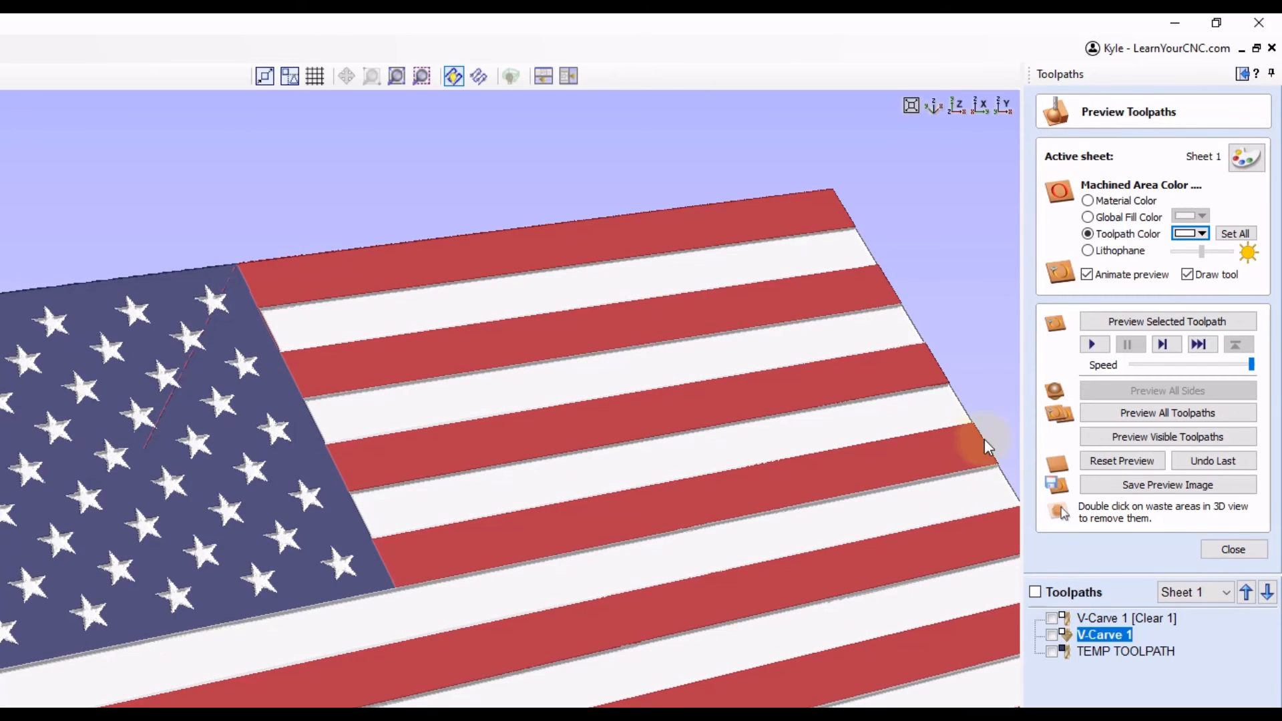
{"action": "double_click", "coordinate": [1106, 653]}
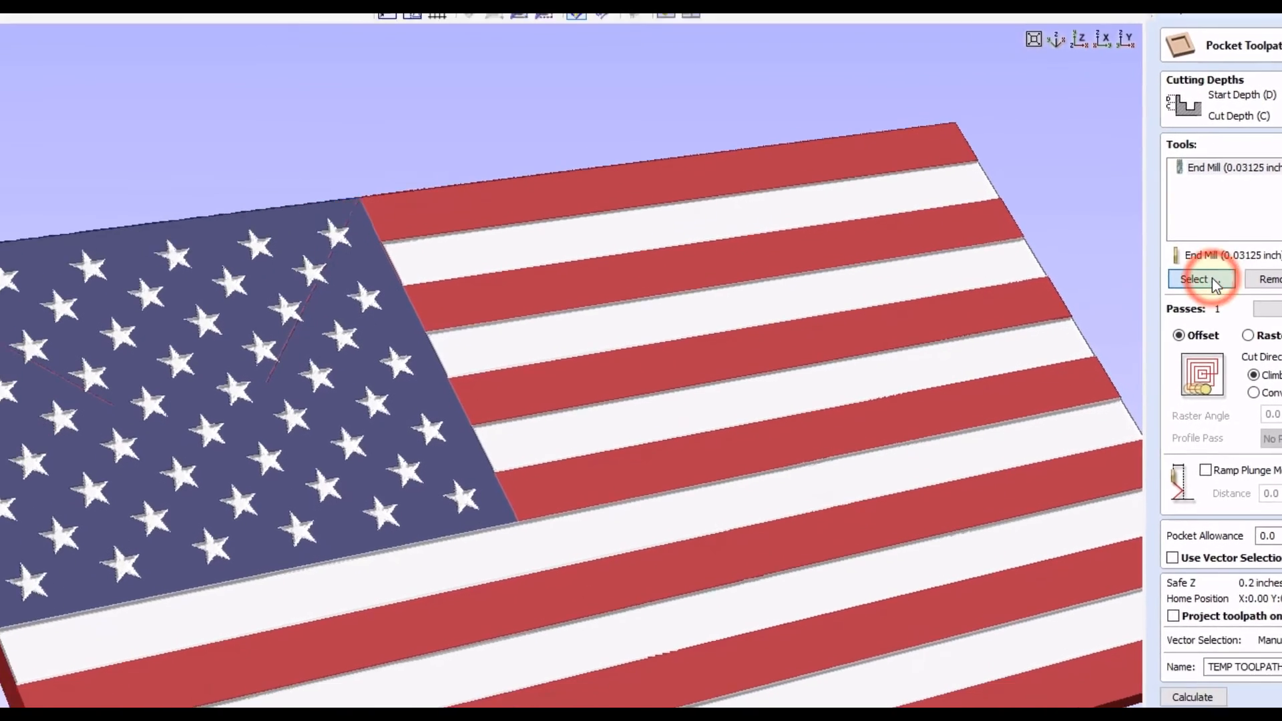
{"action": "left_click", "coordinate": [1076, 345]}
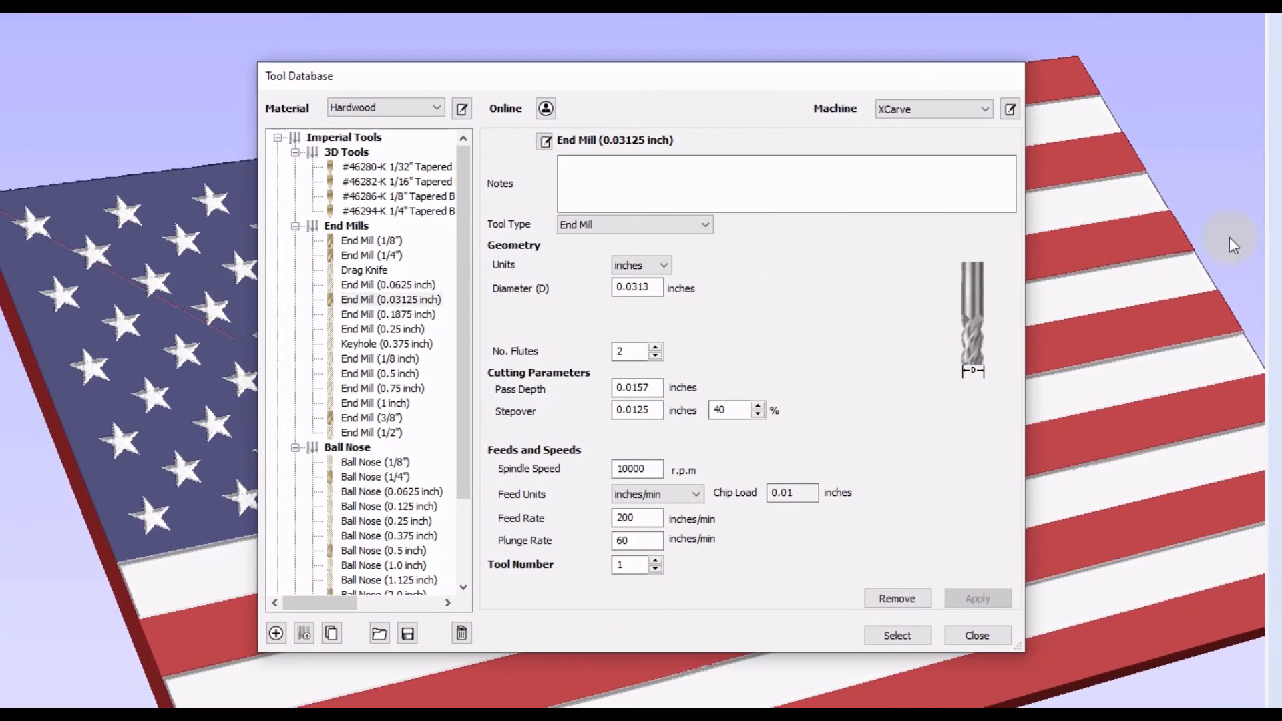
{"action": "left_click", "coordinate": [347, 258]}
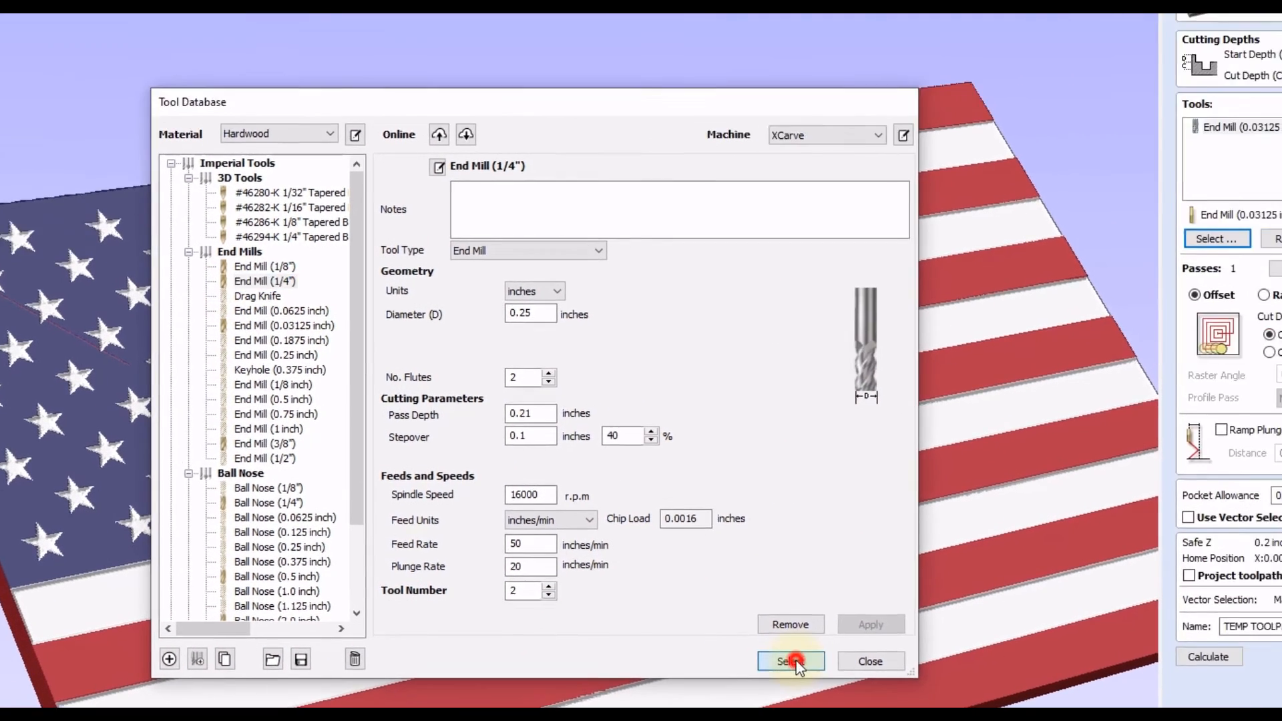
{"action": "left_click", "coordinate": [903, 638]}
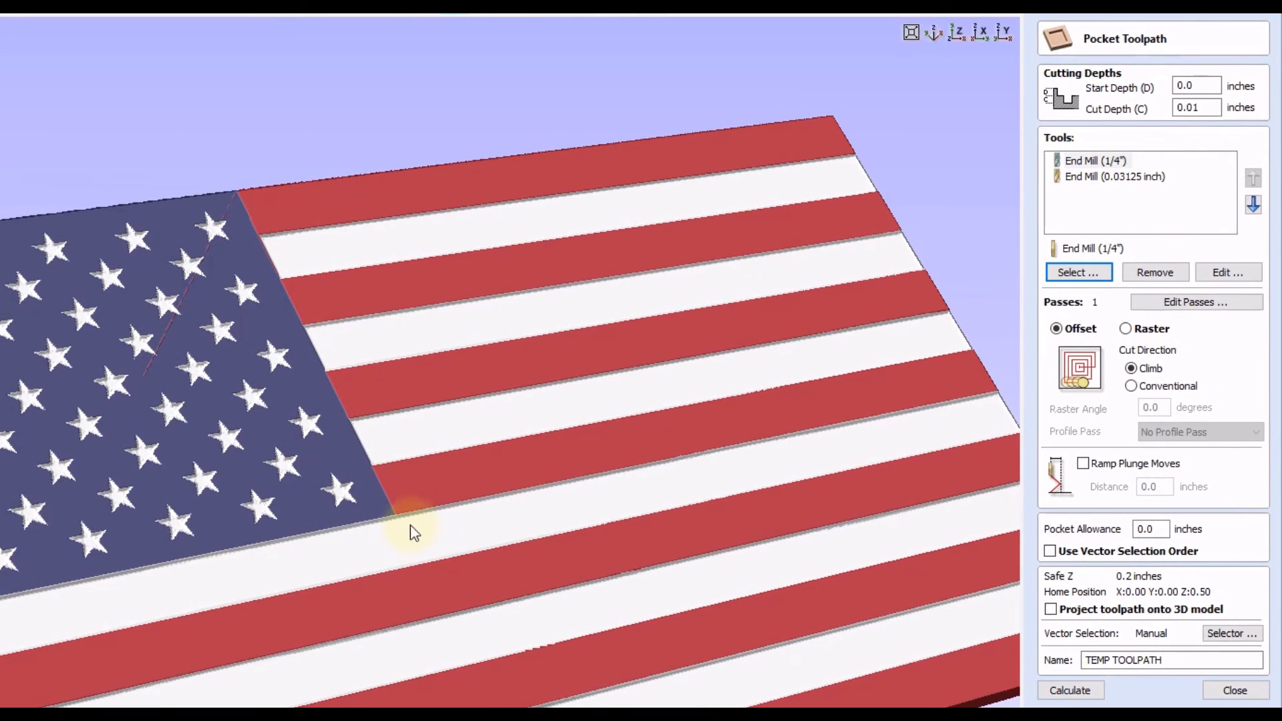
{"action": "left_click", "coordinate": [1073, 691]}
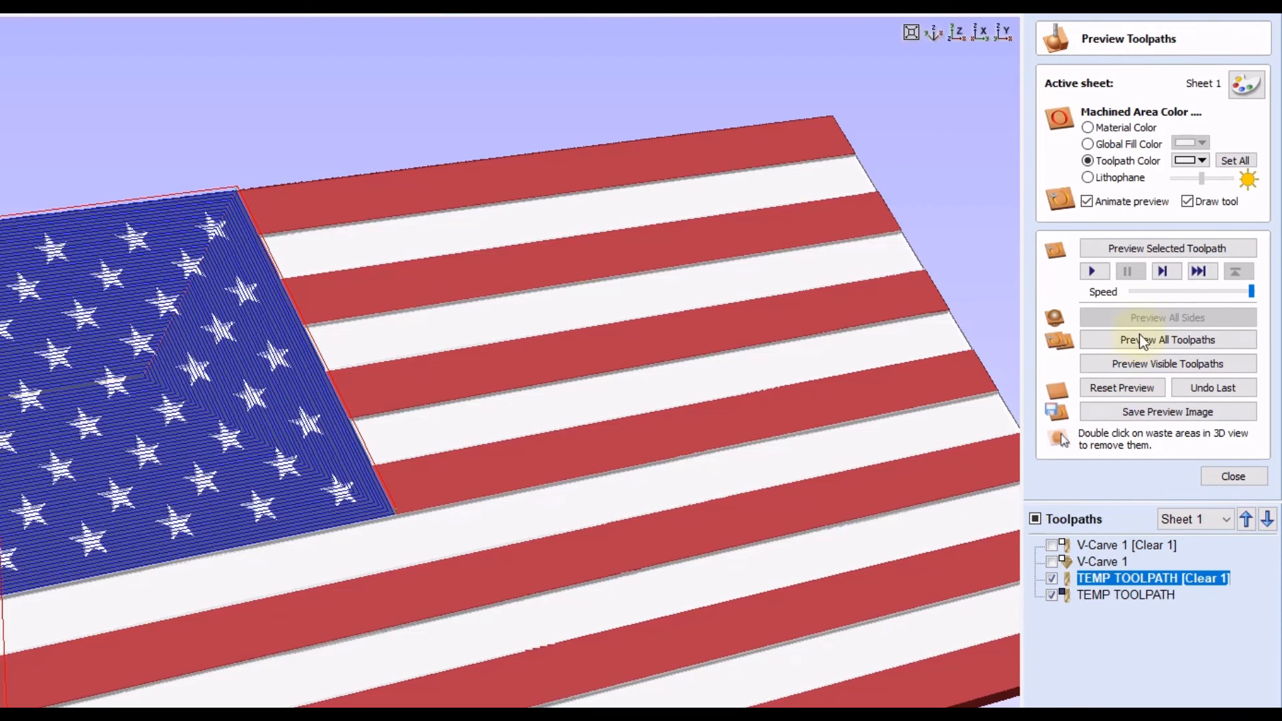
Preview TEMP TOOLPATH [Clear 1] and set its custom toolpath color to red 60, green 59, blue 110.
{"action": "left_click", "coordinate": [1135, 250]}
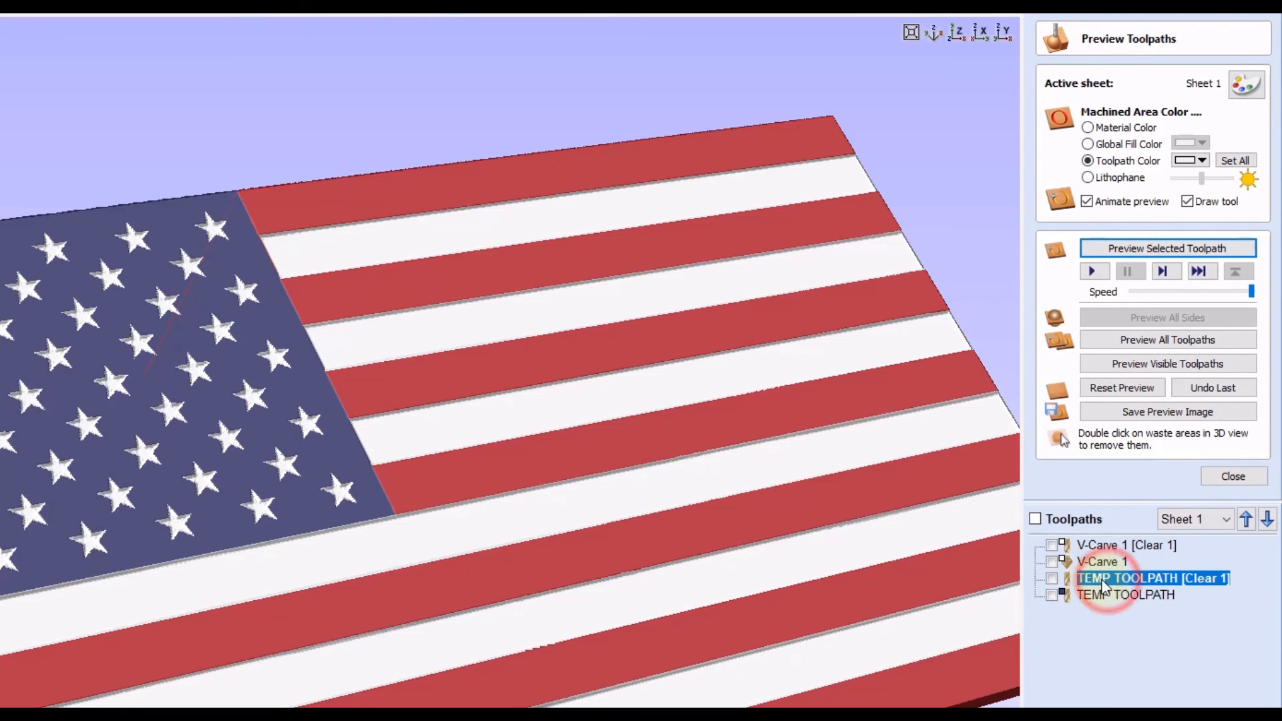
{"action": "mouse_move", "coordinate": [1156, 587]}
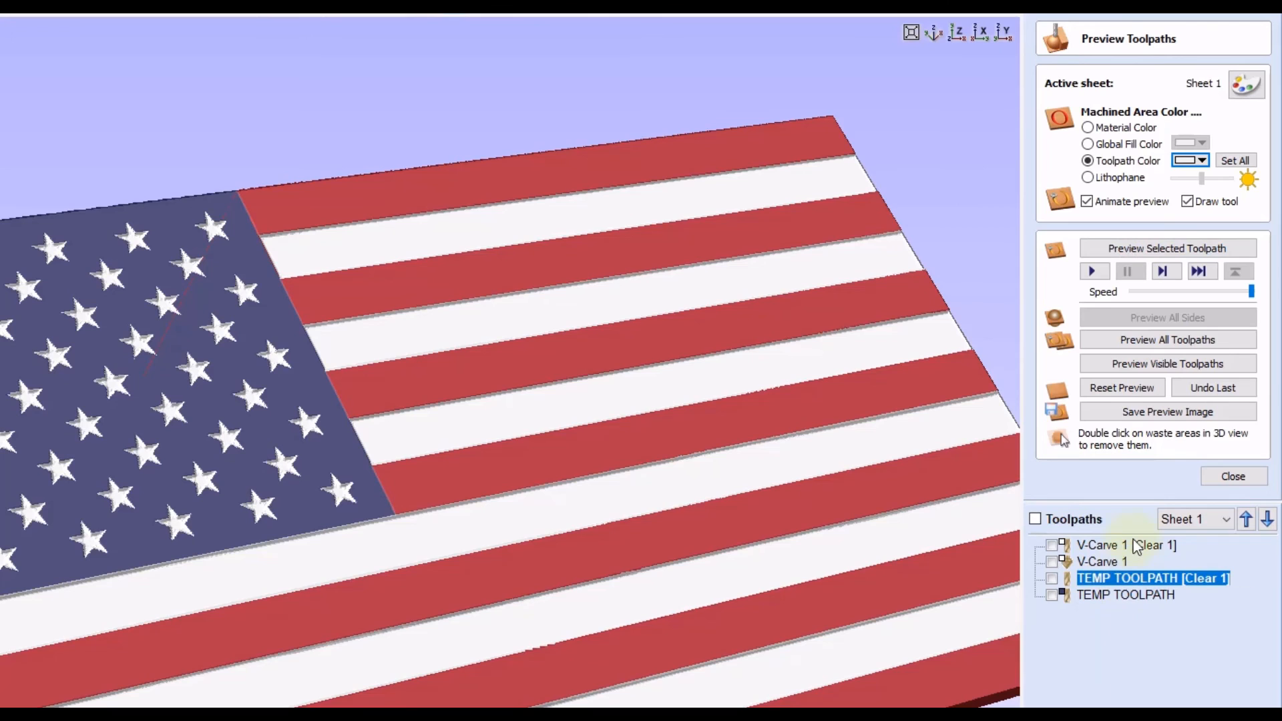
{"action": "left_click", "coordinate": [1195, 163]}
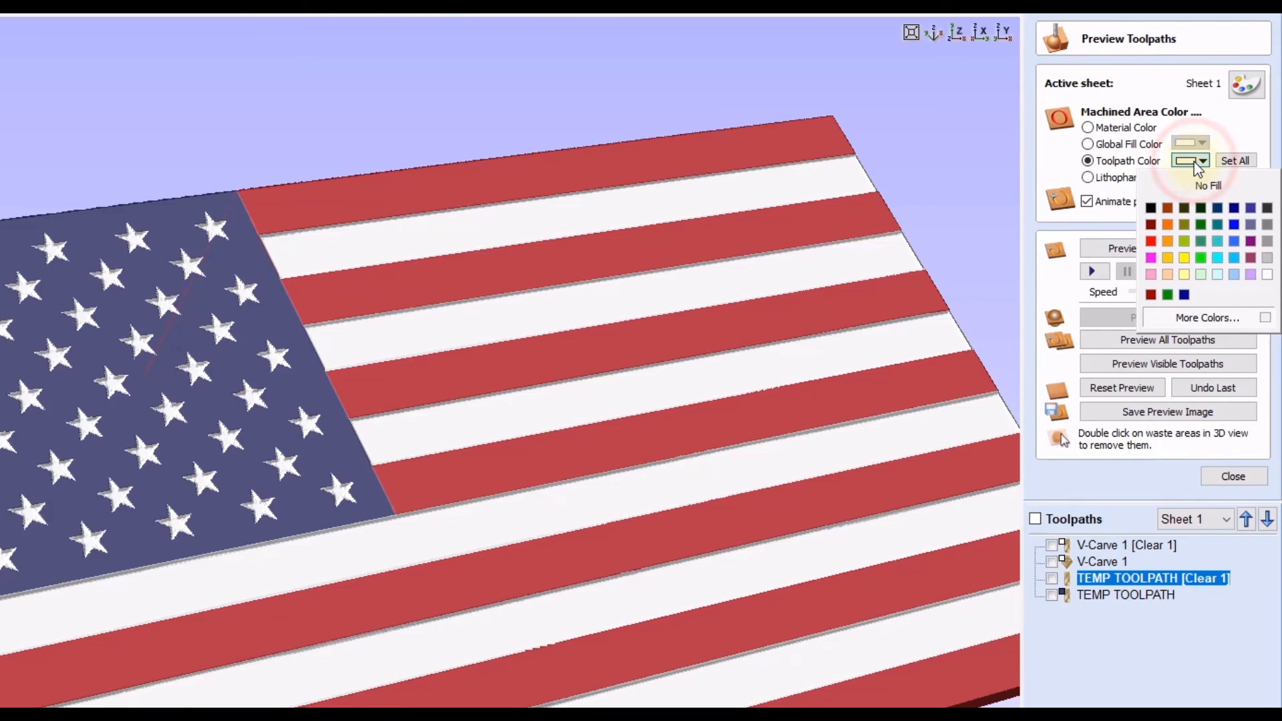
{"action": "left_click", "coordinate": [1192, 317]}
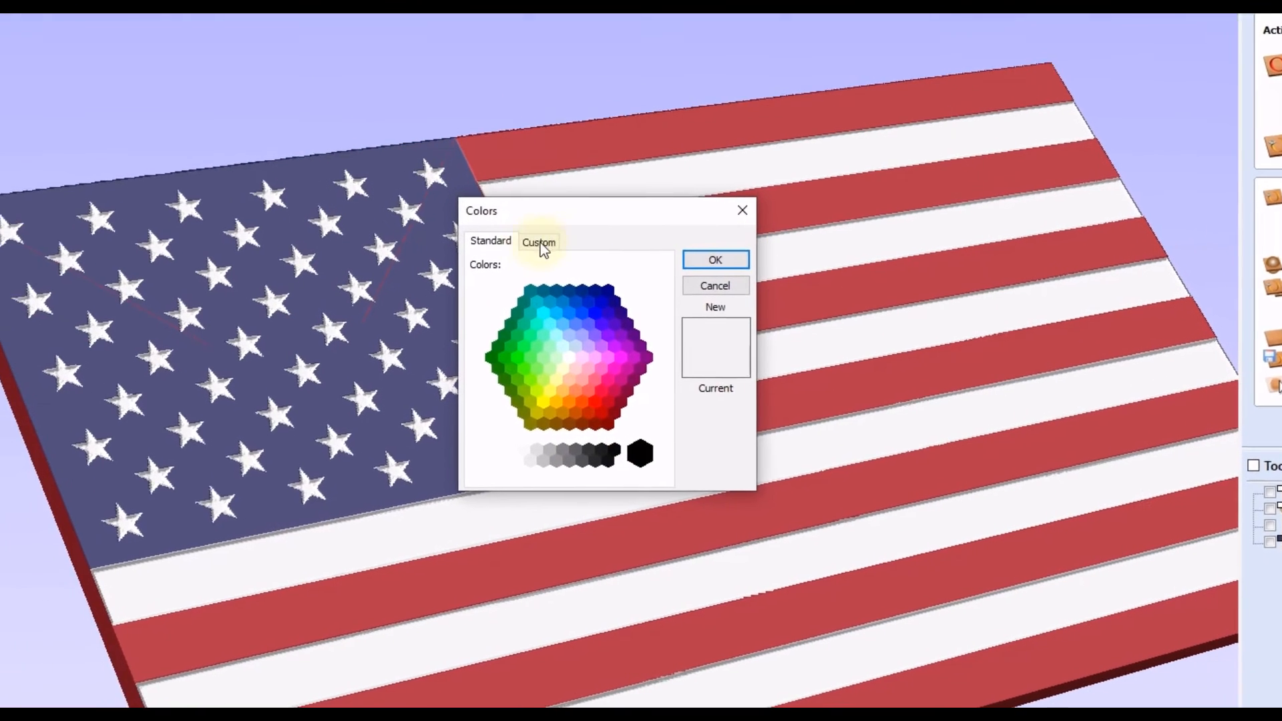
{"action": "left_click", "coordinate": [306, 295]}
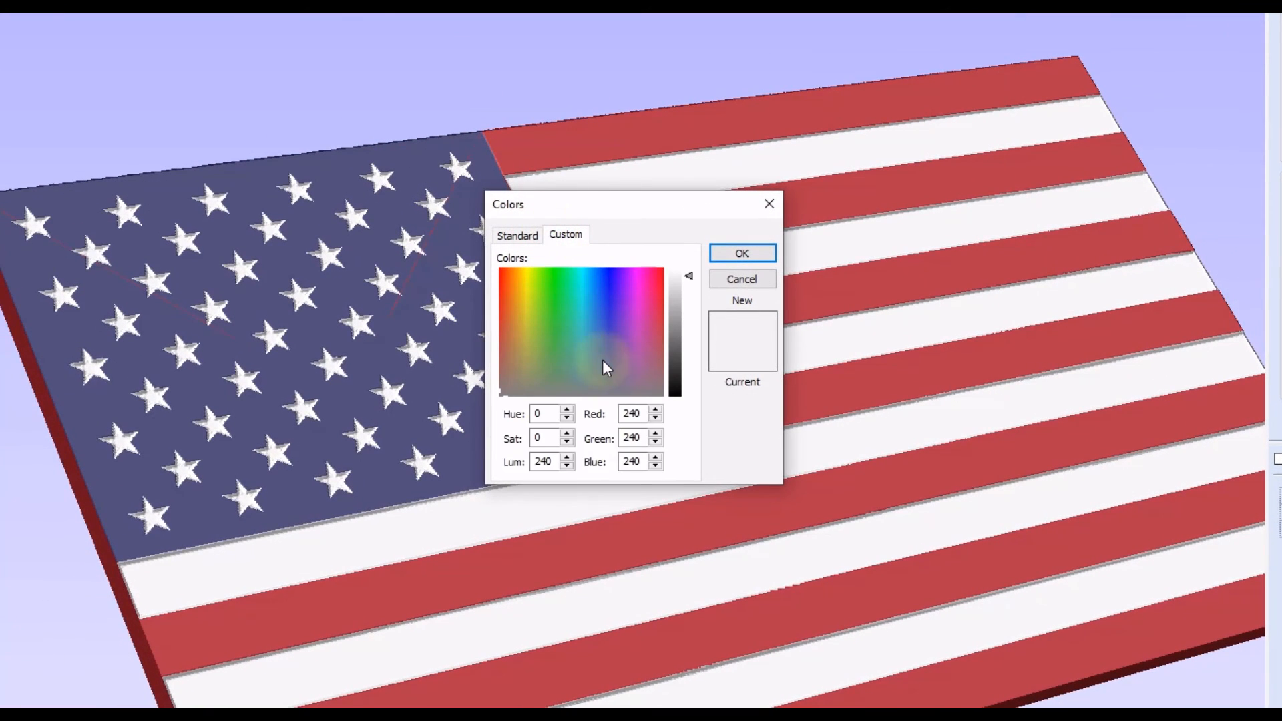
{"action": "double_click", "coordinate": [631, 414]}
{"action": "type", "text": "60"}
{"action": "double_click", "coordinate": [634, 437]}
{"action": "type", "text": "59"}
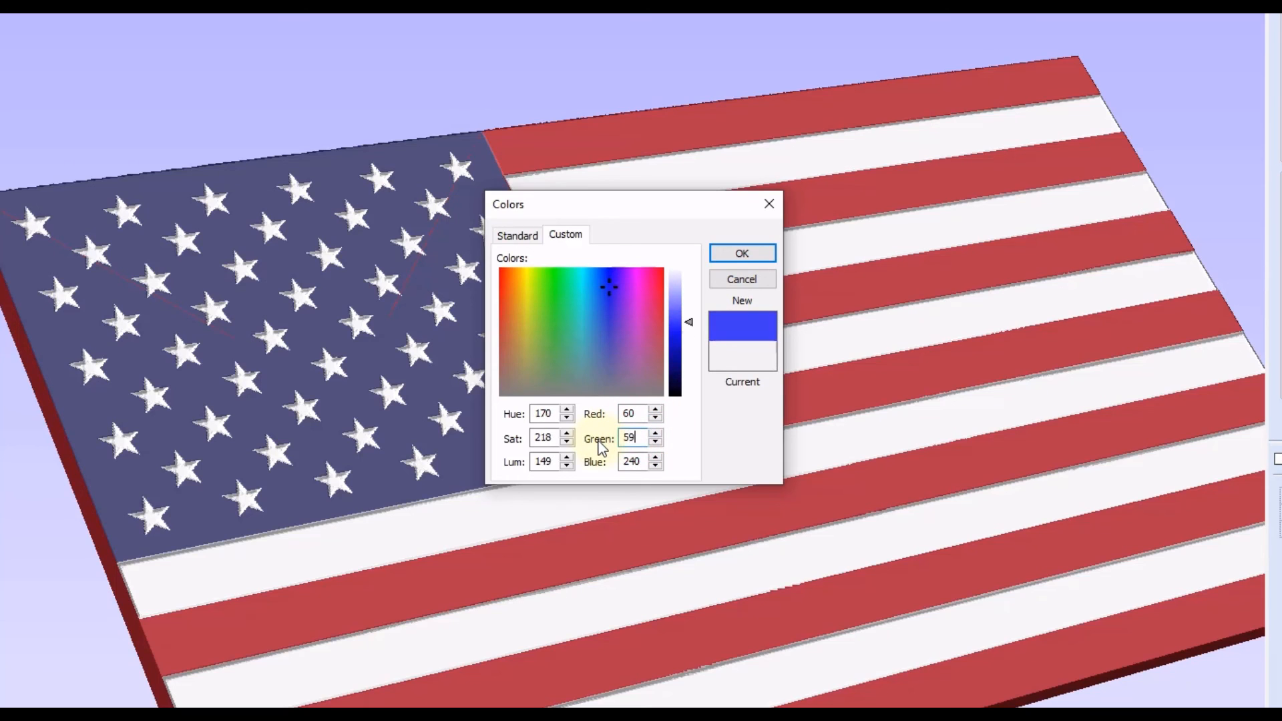
{"action": "double_click", "coordinate": [641, 463]}
{"action": "type", "text": "110"}
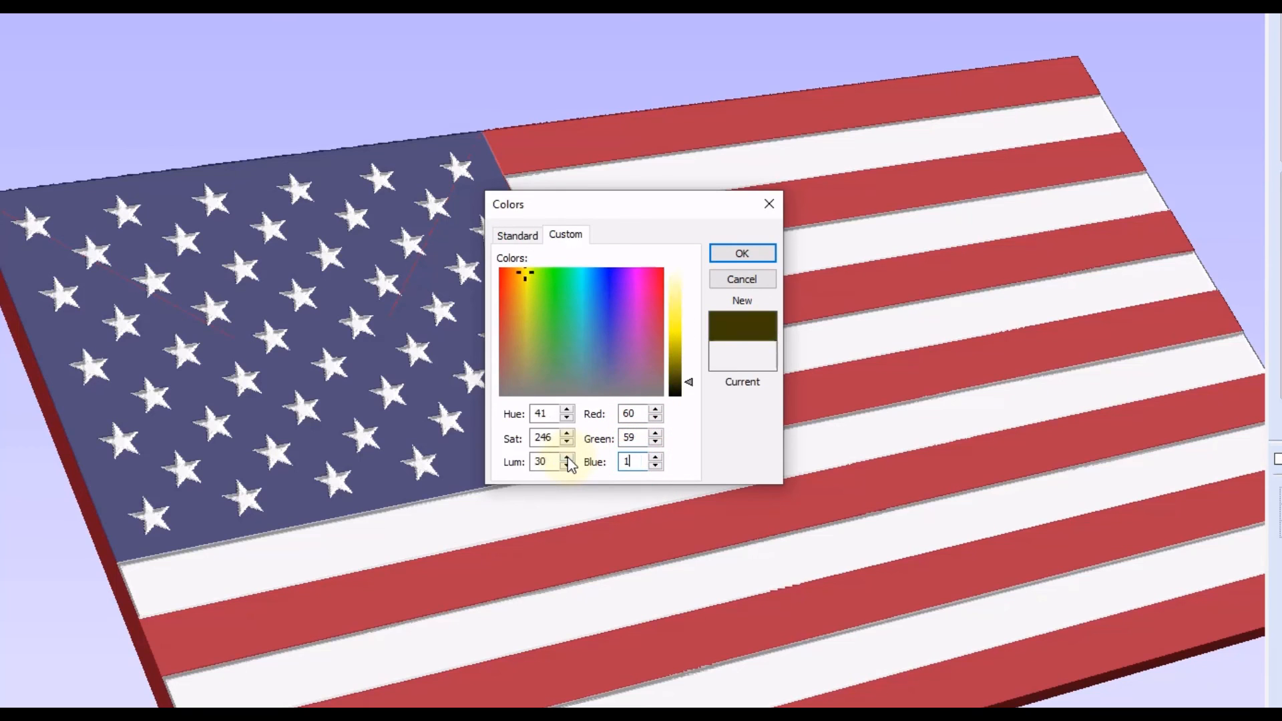
{"action": "left_click", "coordinate": [755, 254]}
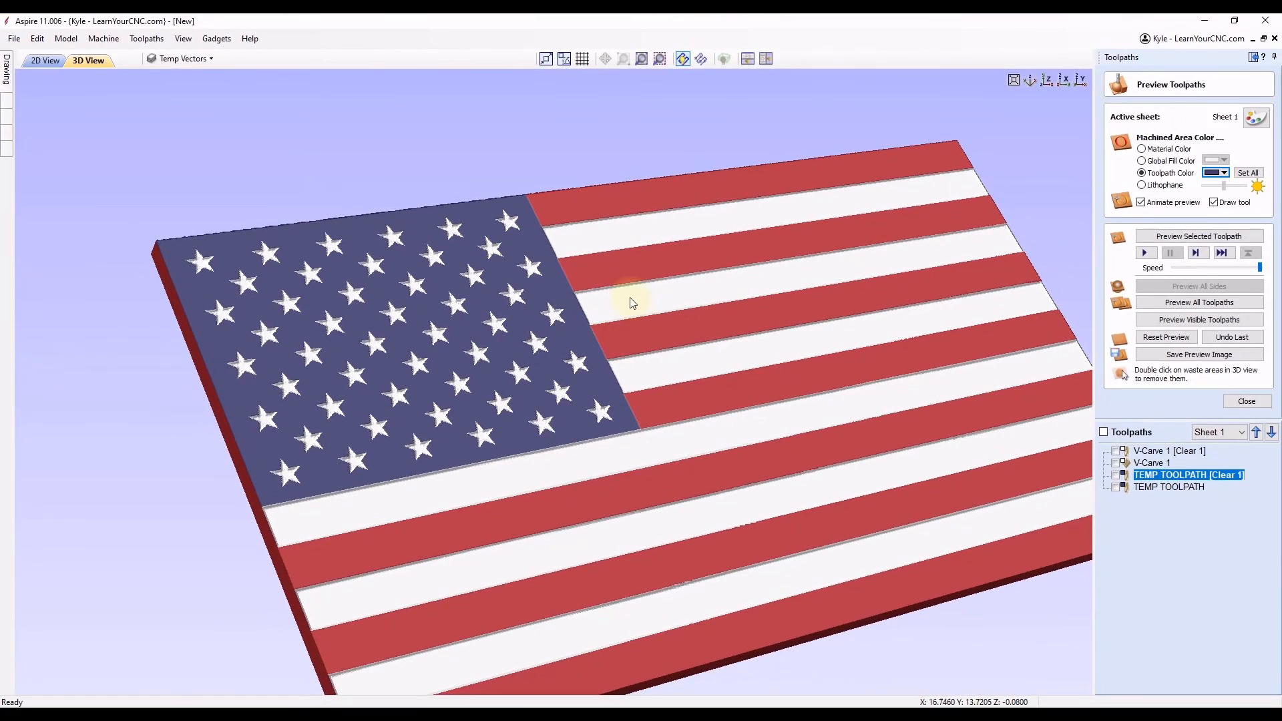
Examine the colored flag preview up close at the star field's lower corner and as a whole.
{"action": "scroll", "coordinate": [478, 261], "scroll_direction": "up", "scroll_amount": 3}
{"action": "left_click_drag", "start_coordinate": [502, 283], "coordinate": [546, 358]}
{"action": "scroll", "coordinate": [498, 470], "scroll_direction": "up", "scroll_amount": 4}
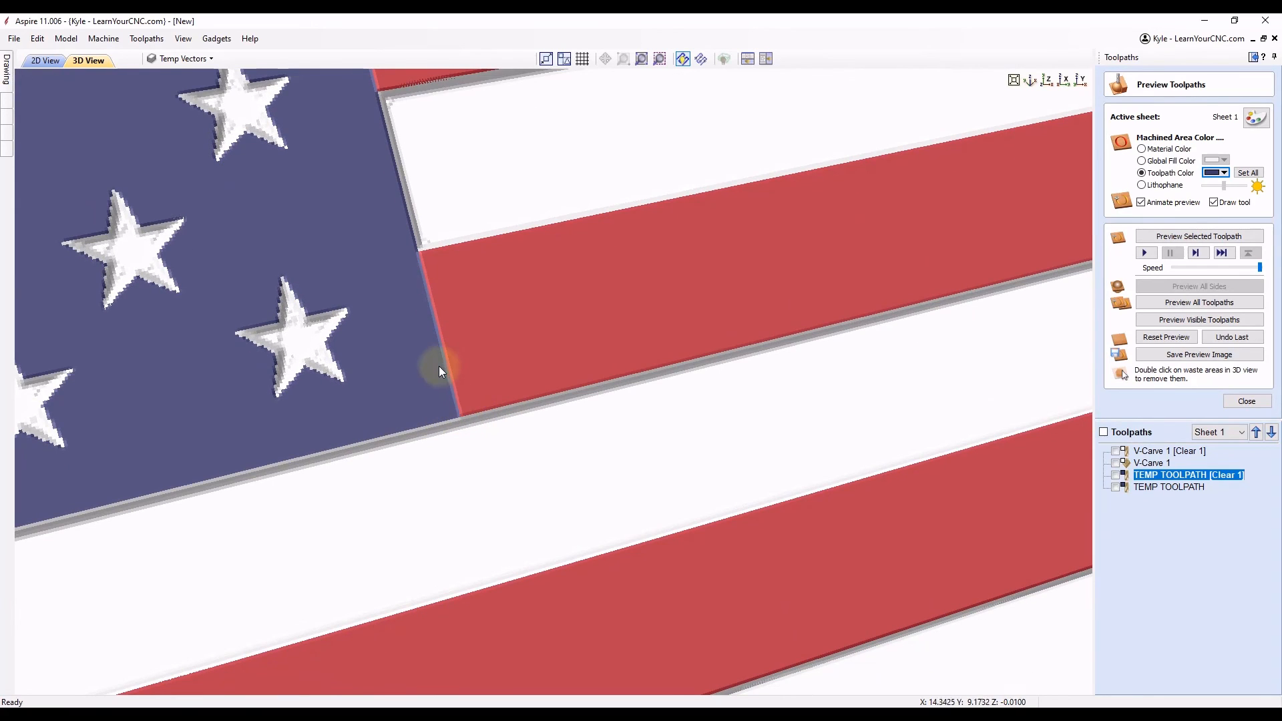
{"action": "scroll", "coordinate": [467, 340], "scroll_direction": "down", "scroll_amount": 5}
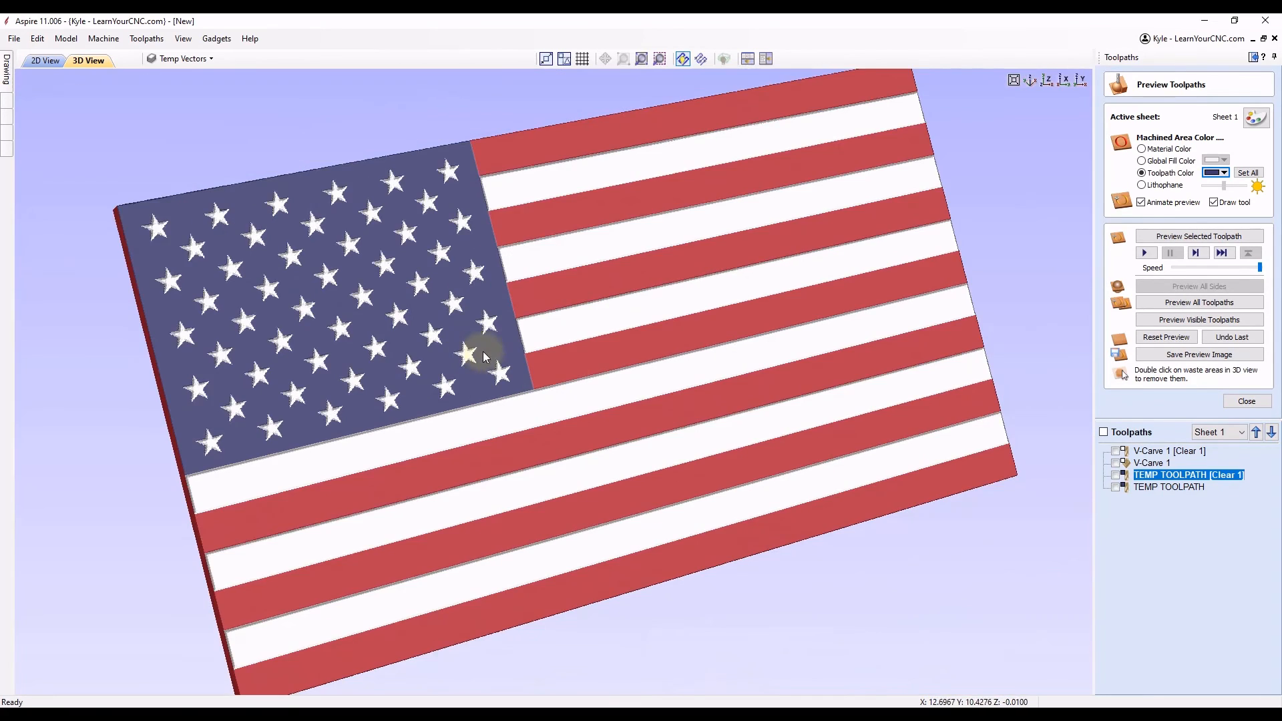
{"action": "left_click_drag", "start_coordinate": [561, 361], "coordinate": [990, 394]}
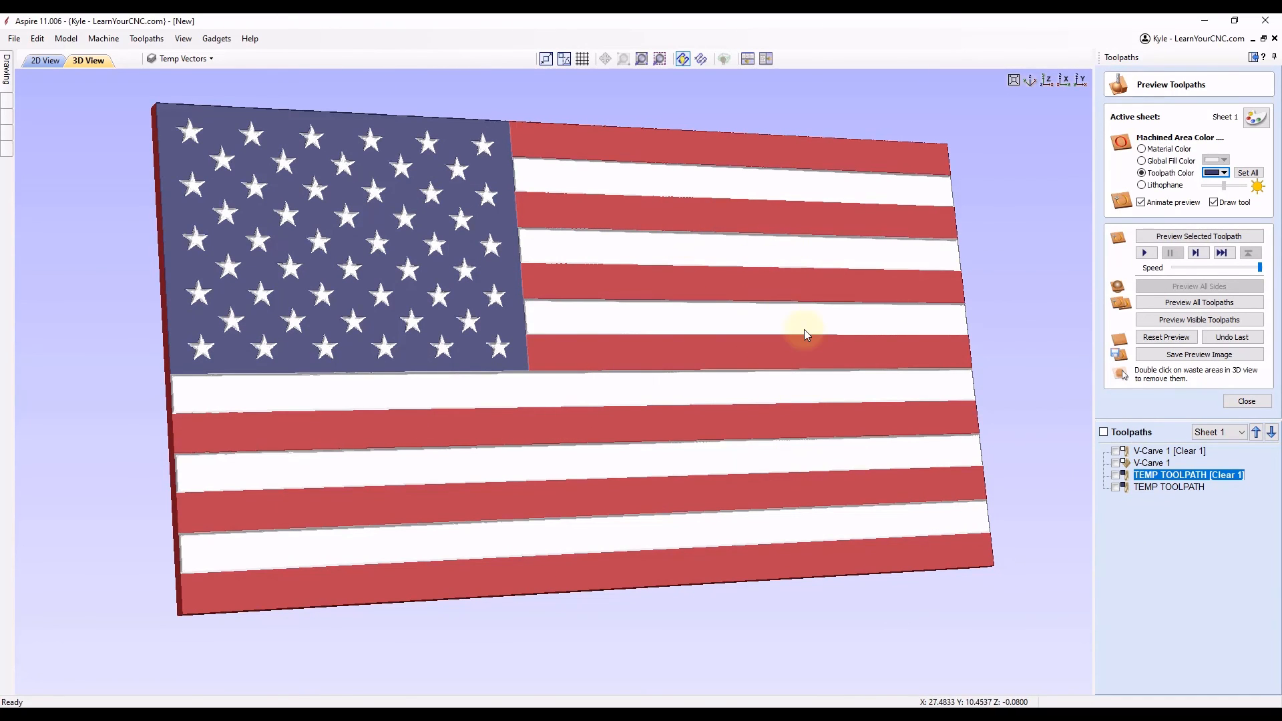
Show the V-Carve 1 [Clear 1] and V-Carve 1 toolpaths over the flag preview and hide them again.
{"action": "left_click", "coordinate": [1115, 451]}
{"action": "left_click", "coordinate": [1115, 463]}
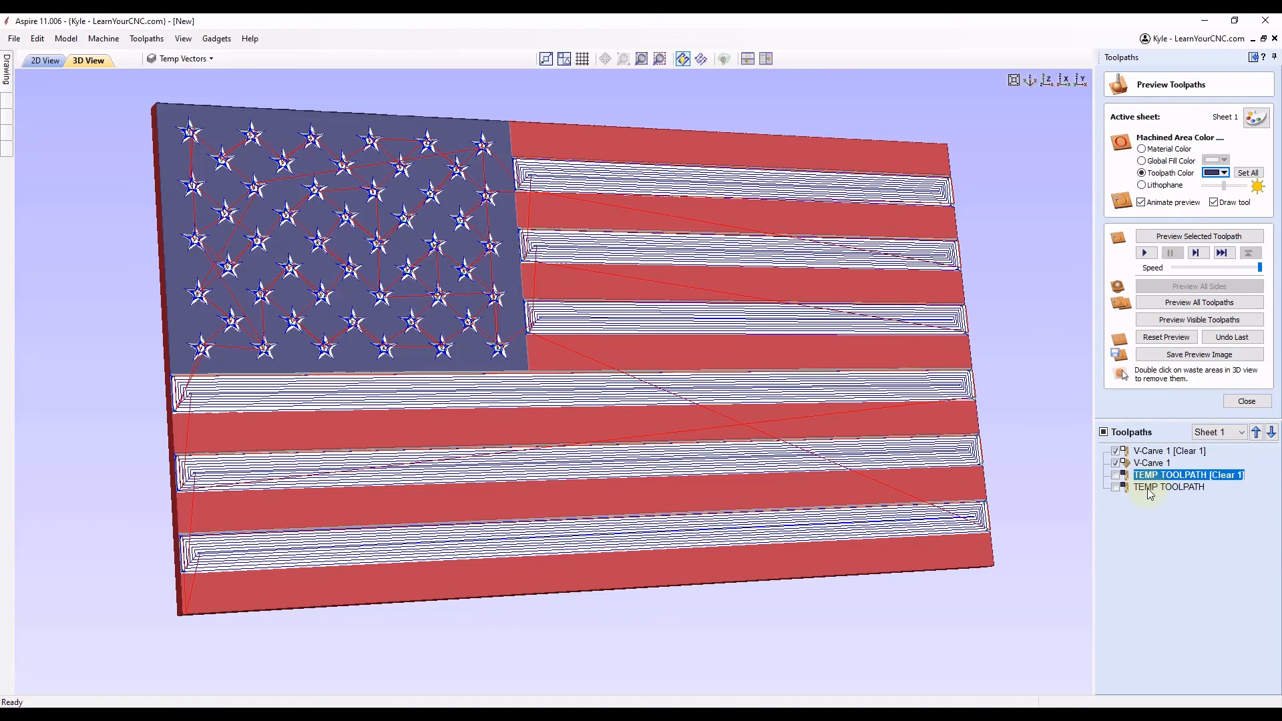
{"action": "left_click", "coordinate": [1115, 463]}
{"action": "left_click", "coordinate": [1115, 451]}
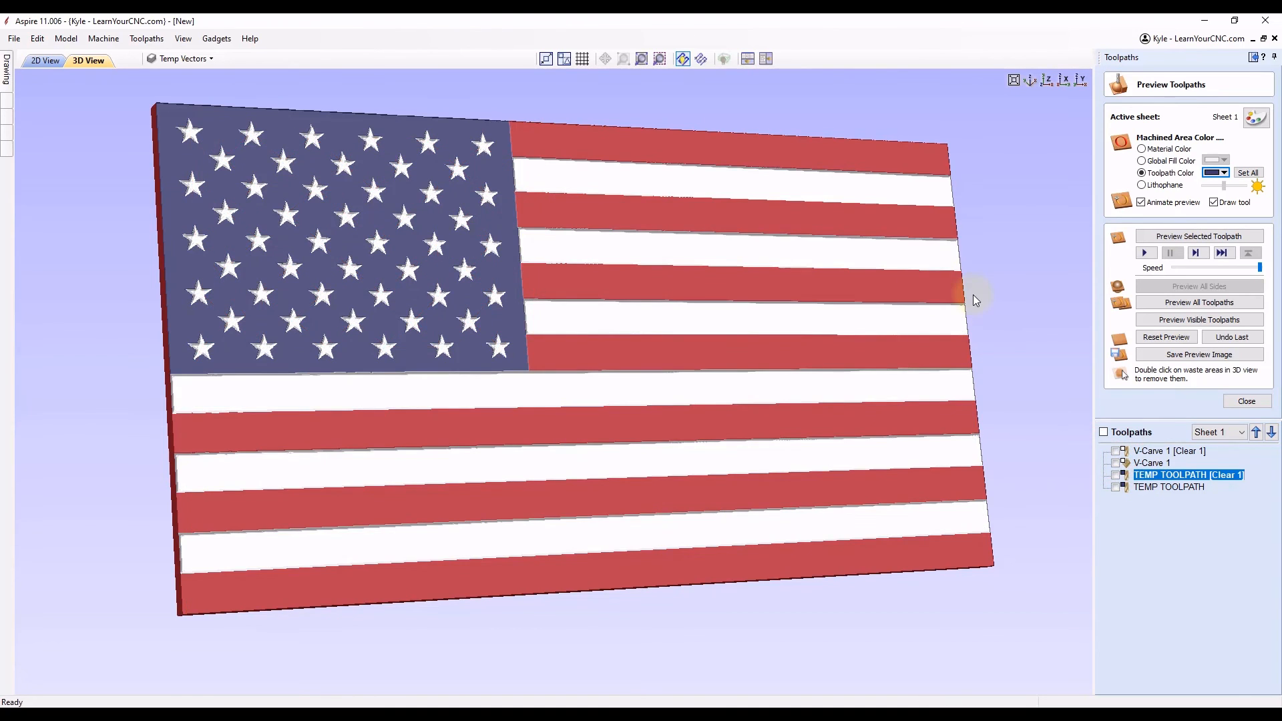